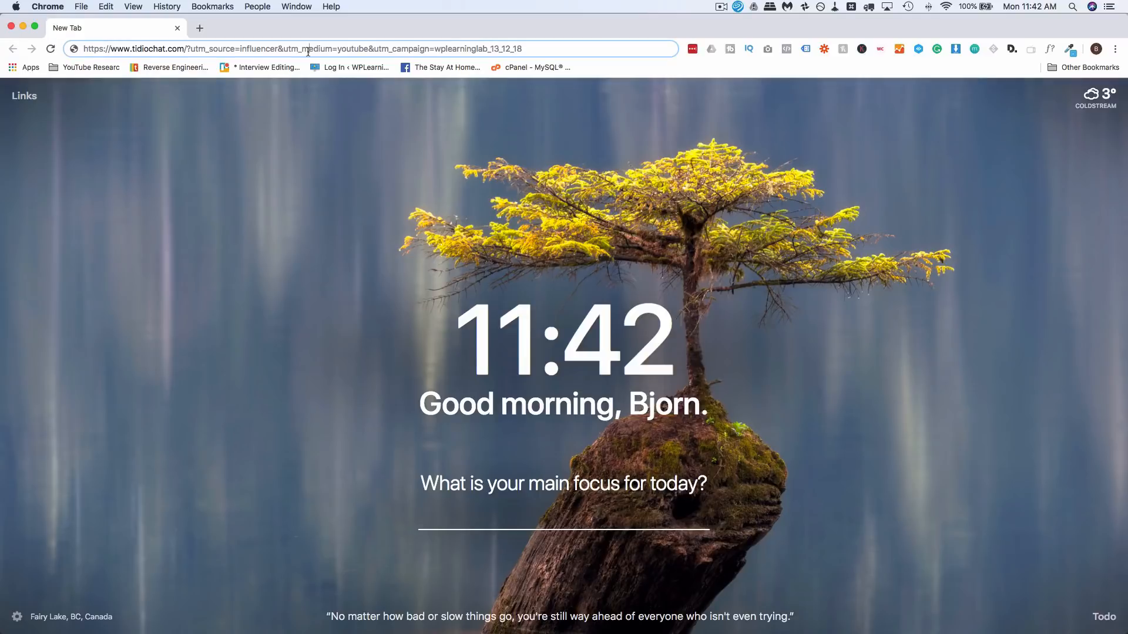
# - Register a free Tidio account for origamifold.com with an email, a password and the terms accepted
pyautogui.press('Return')
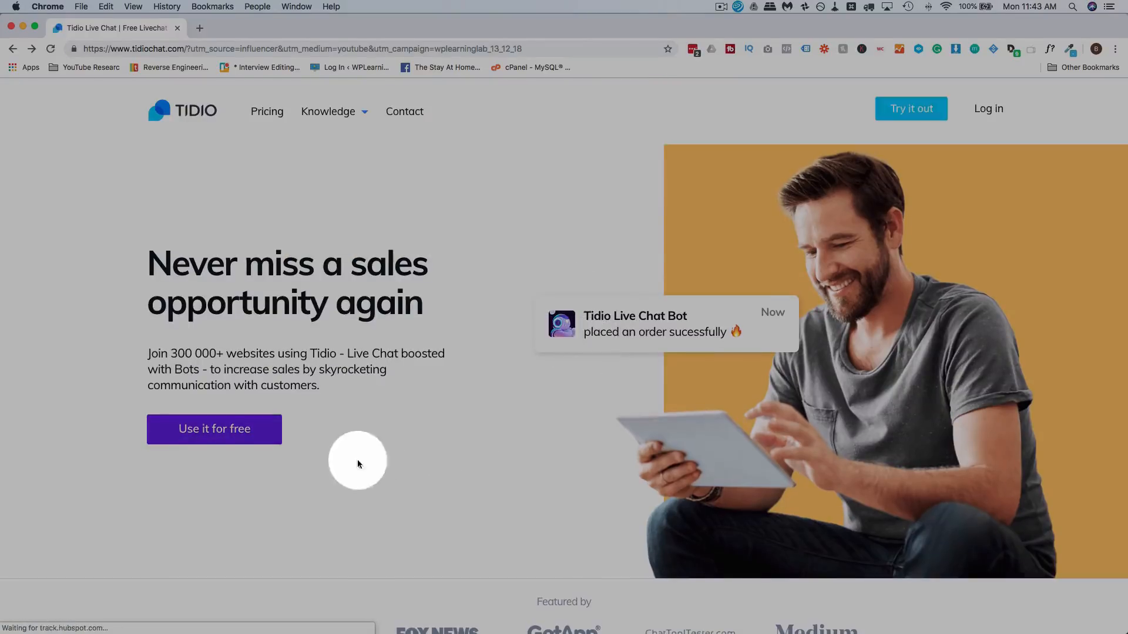
pyautogui.click(917, 107)
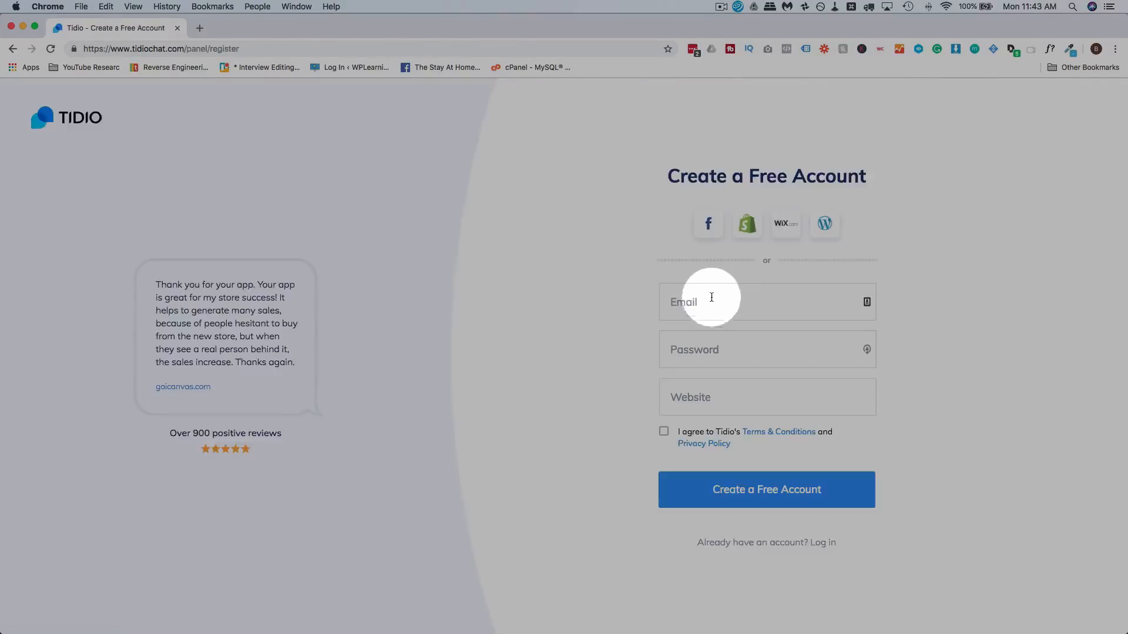
pyautogui.click(711, 301)
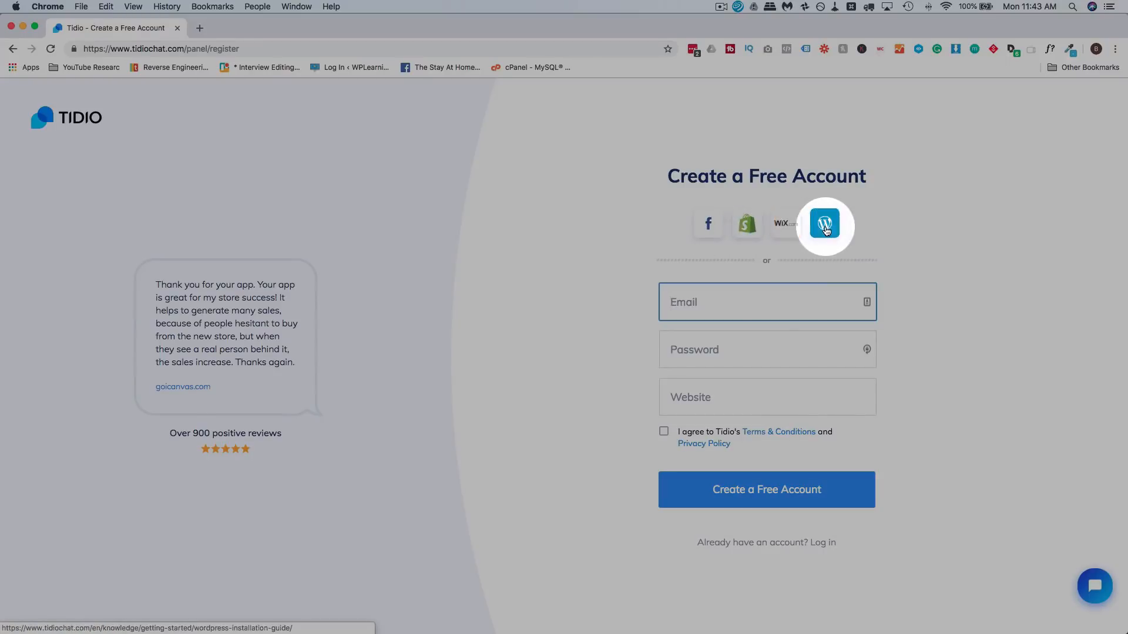
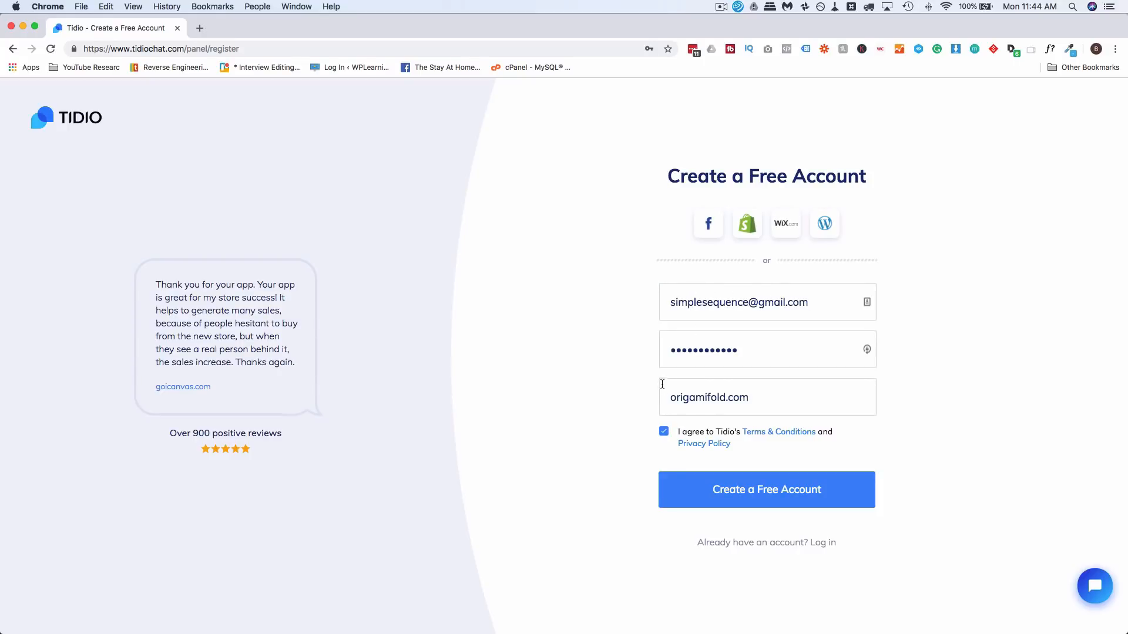
pyautogui.click(744, 497)
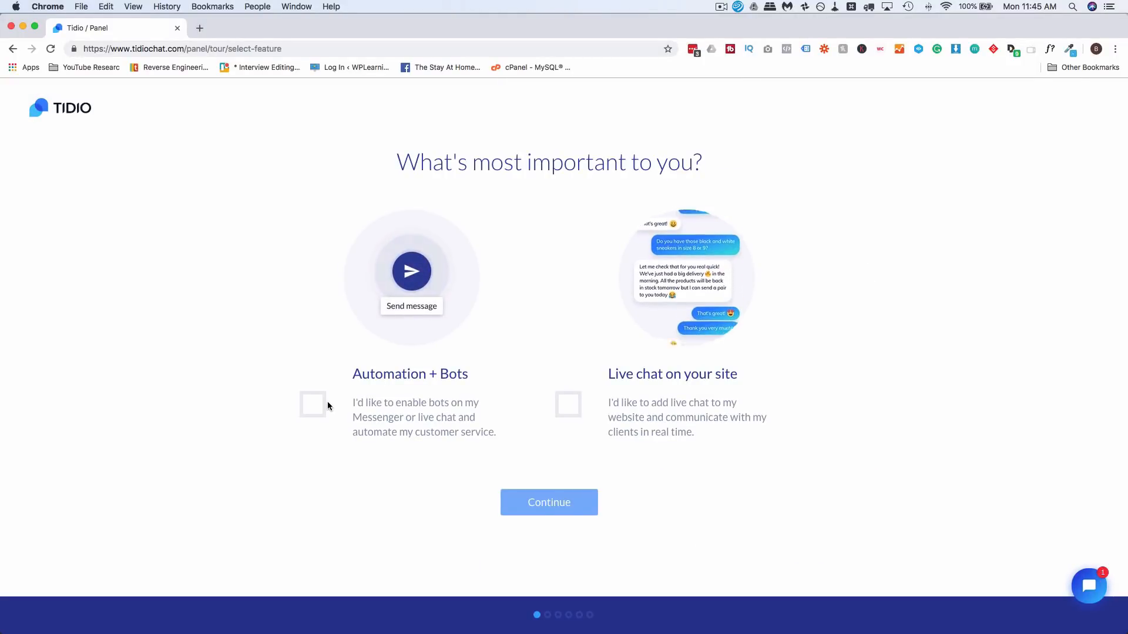
# - Choose Automation + Bots, keep the default chat settings, pick the second industry, and finish the tour
pyautogui.click(413, 421)
pyautogui.click(537, 504)
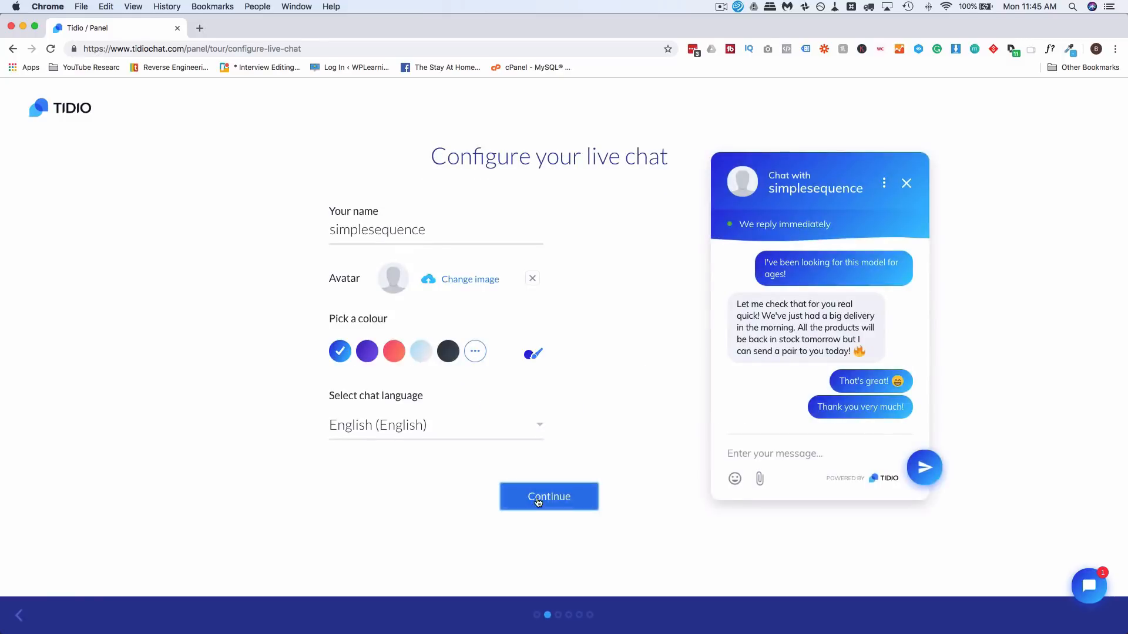
pyautogui.click(536, 501)
pyautogui.click(608, 355)
pyautogui.click(605, 379)
pyautogui.click(543, 502)
pyautogui.click(550, 535)
pyautogui.click(551, 502)
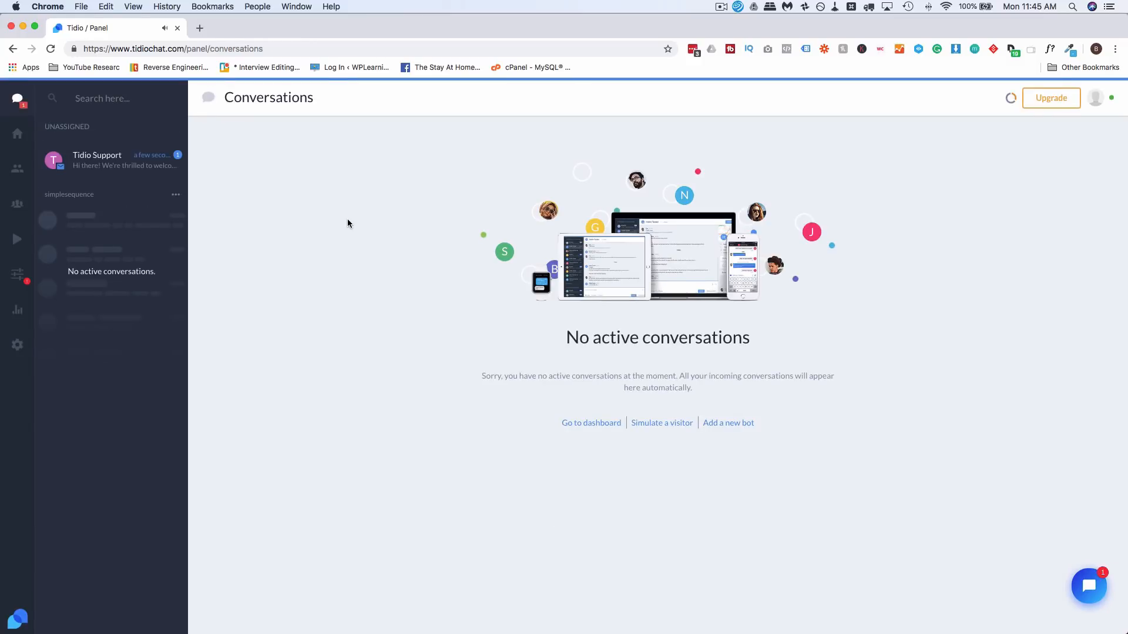
# - Load the upgrade page with the WPLearningLab coupon and accept the 10% discount
pyautogui.click(280, 48)
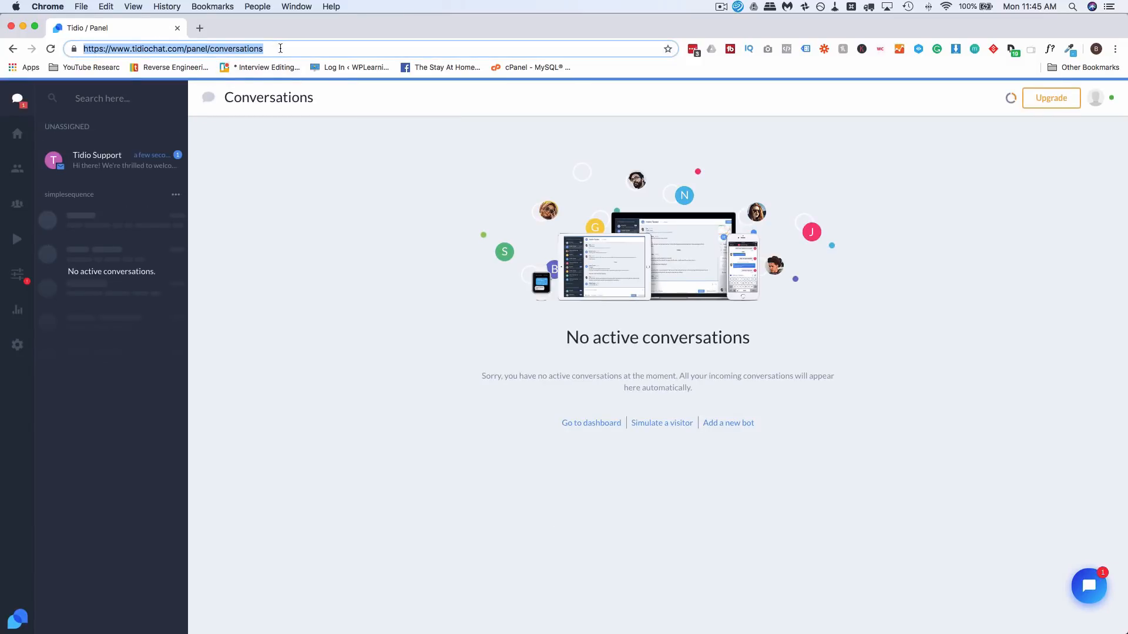
pyautogui.write('https://www.tidiochat.com/panel/upgrade/communicator?coupon=WPLearningLab')
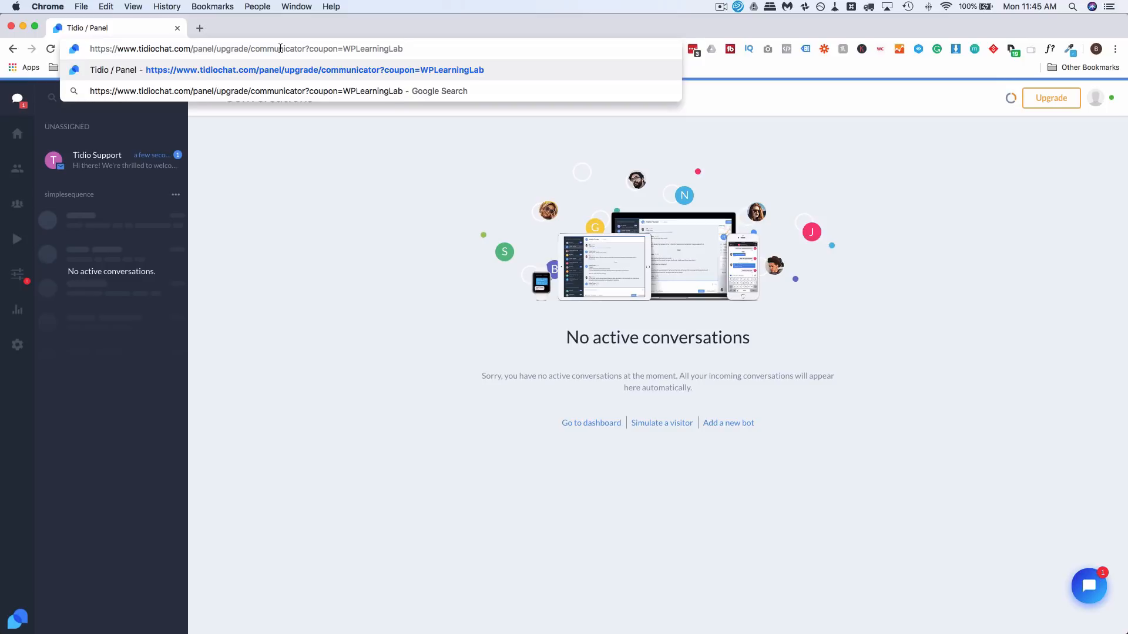
pyautogui.press('Return')
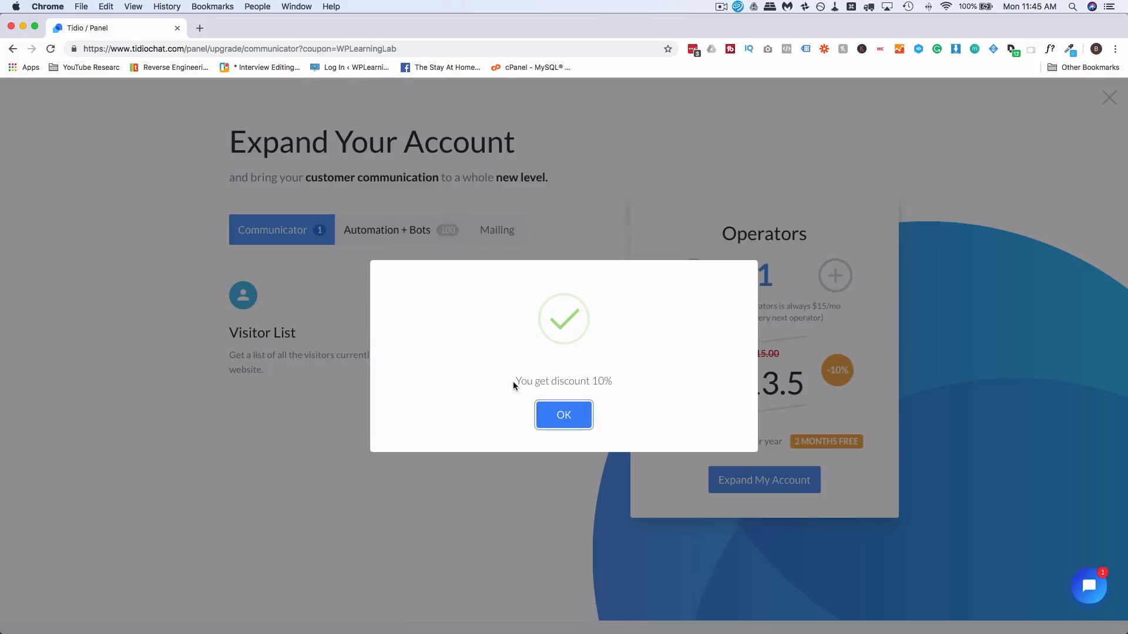
pyautogui.moveTo(611, 382); pyautogui.dragTo(503, 383)
pyautogui.click(563, 415)
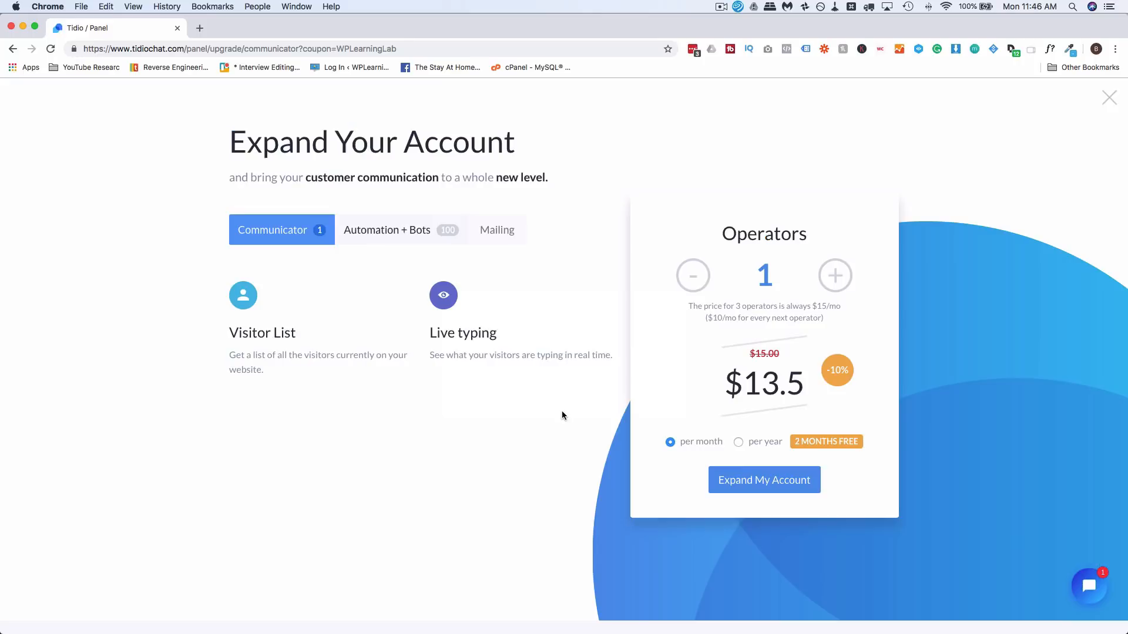
# - Raise the plan to 12 operators to see the upgrade price
pyautogui.click(835, 277)
pyautogui.tripleClick(835, 278)
pyautogui.tripleClick(835, 277)
pyautogui.doubleClick(835, 278)
pyautogui.click(836, 277)
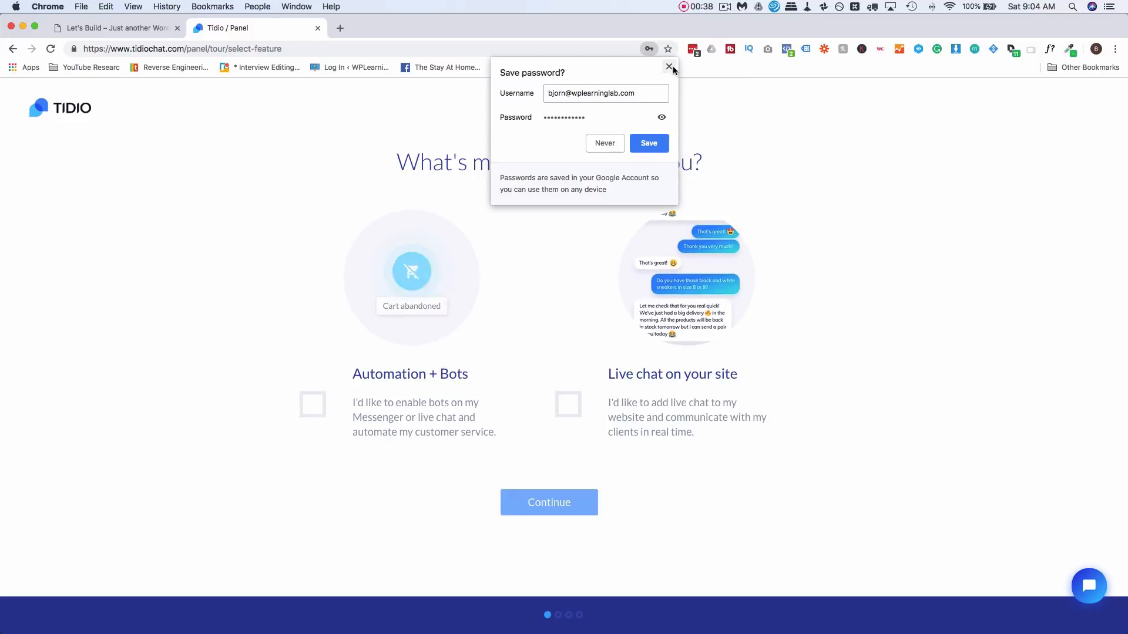
# - Dismiss Chrome's save-password prompt, select Automation + Bots, and continue
pyautogui.click(817, 314)
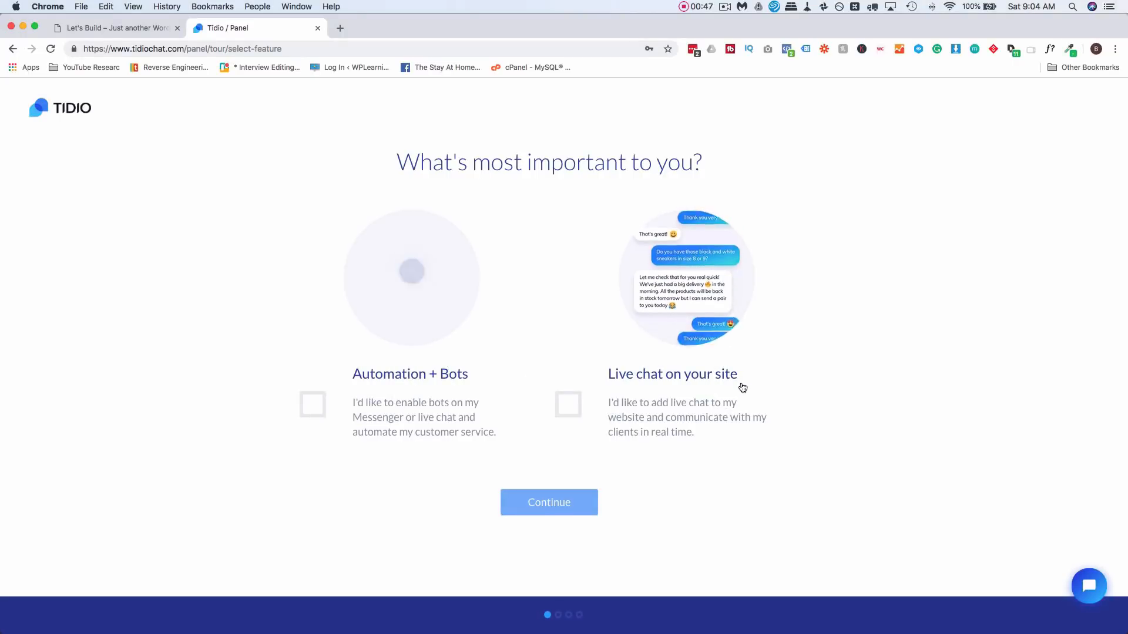
pyautogui.click(742, 386)
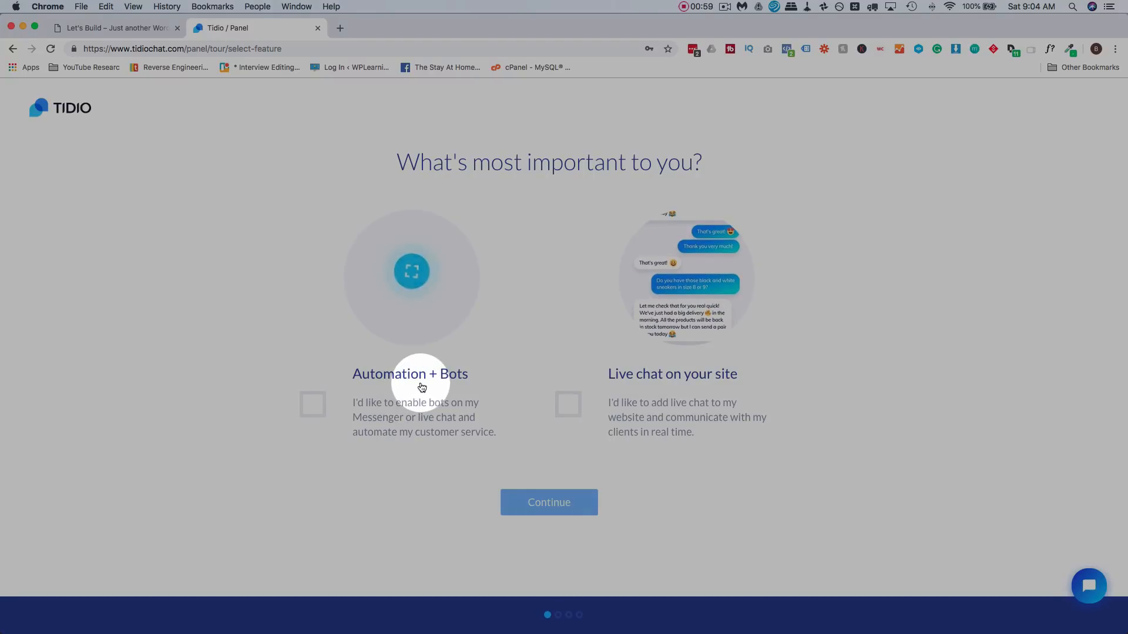
pyautogui.click(422, 387)
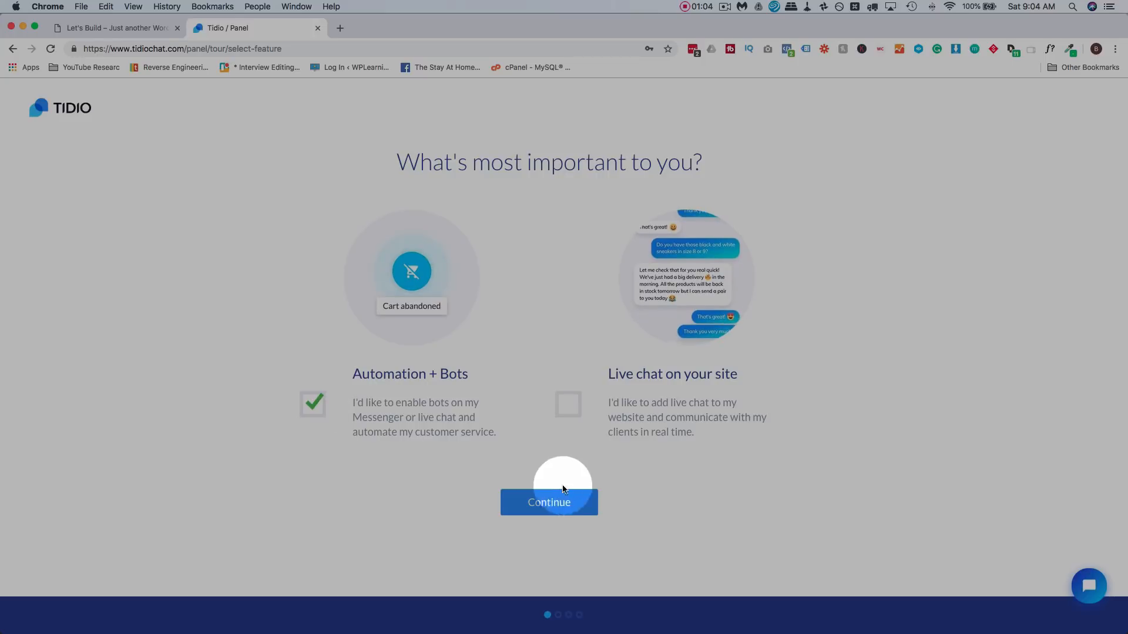
pyautogui.click(555, 509)
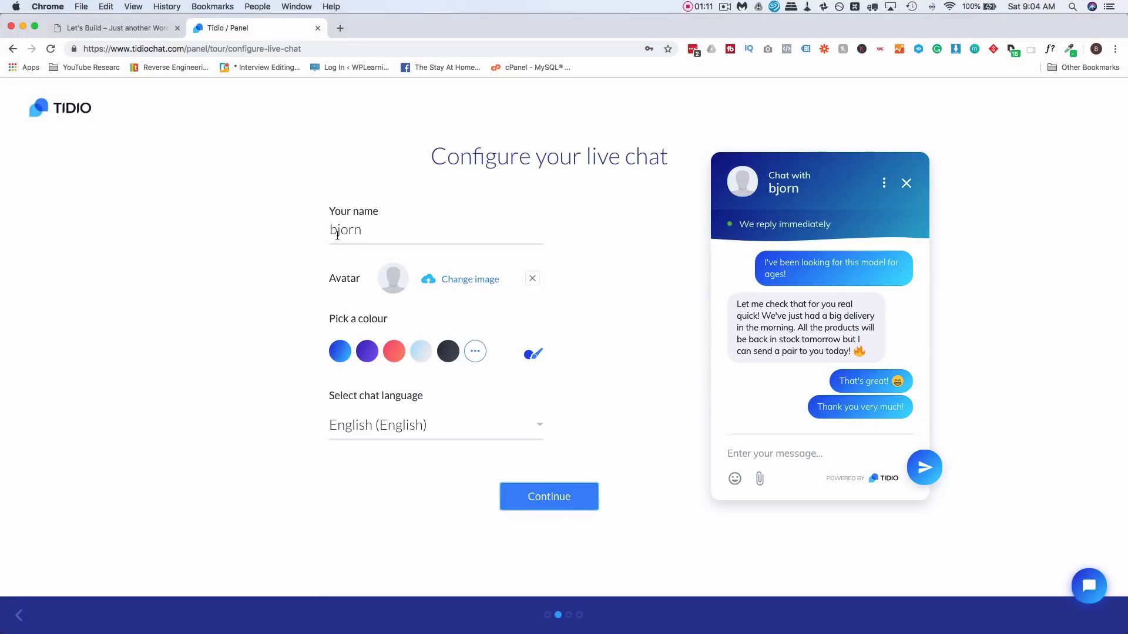
# - Capitalise the chat name's first letter and set me-vs-coffee.jpg as the avatar
pyautogui.click(336, 233)
pyautogui.press('BackSpace')
pyautogui.write('Bjorn')
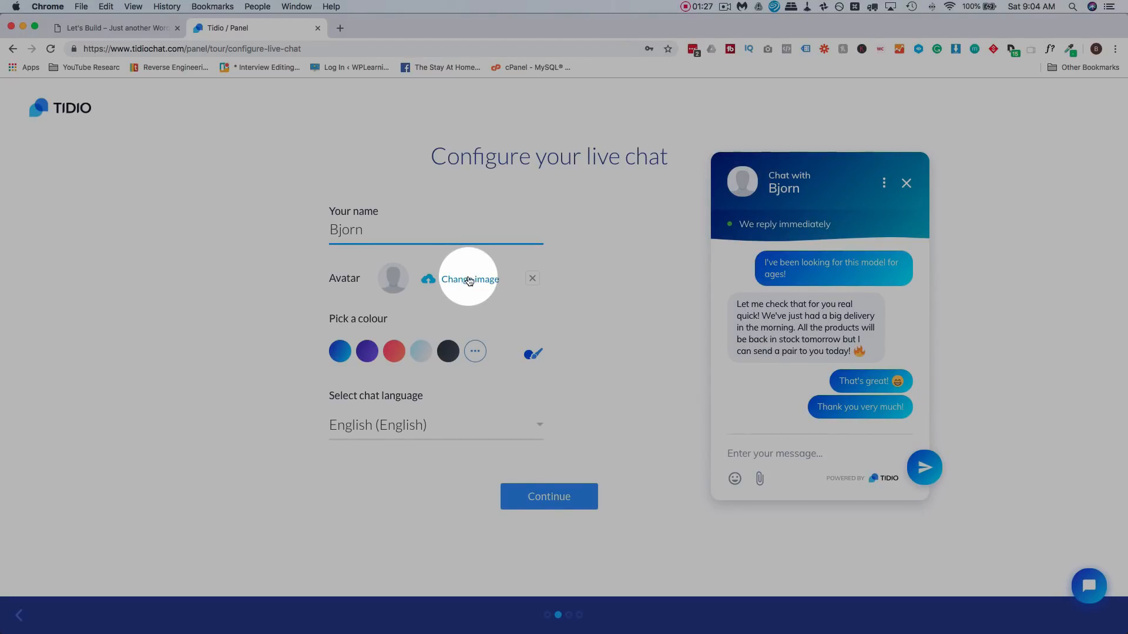
pyautogui.click(469, 280)
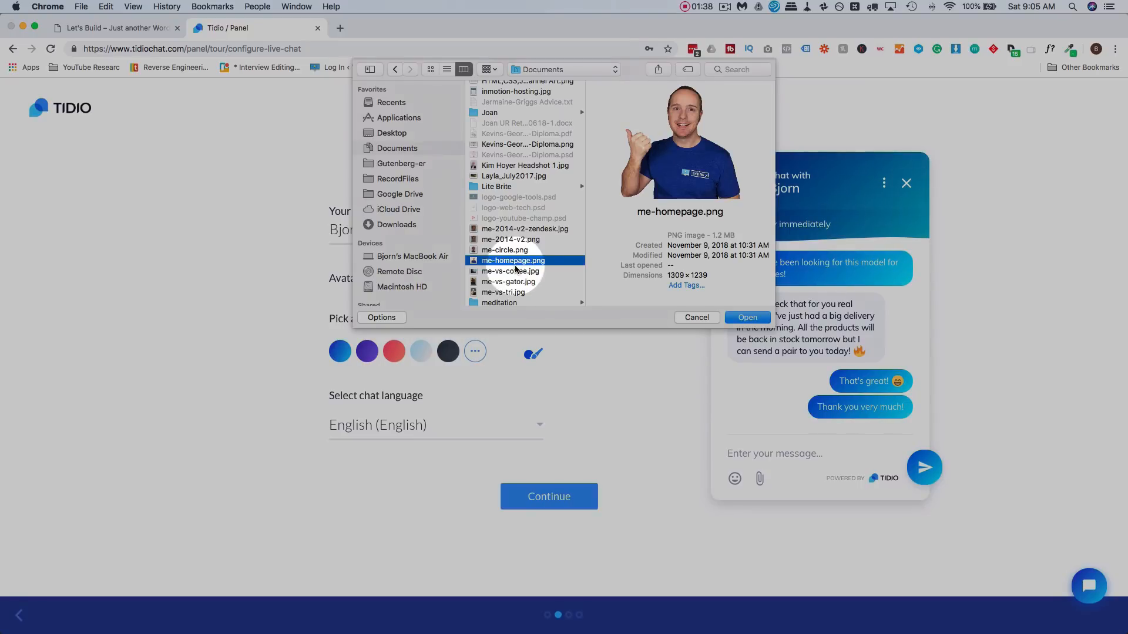
pyautogui.click(516, 271)
pyautogui.click(516, 281)
pyautogui.click(517, 293)
pyautogui.click(523, 272)
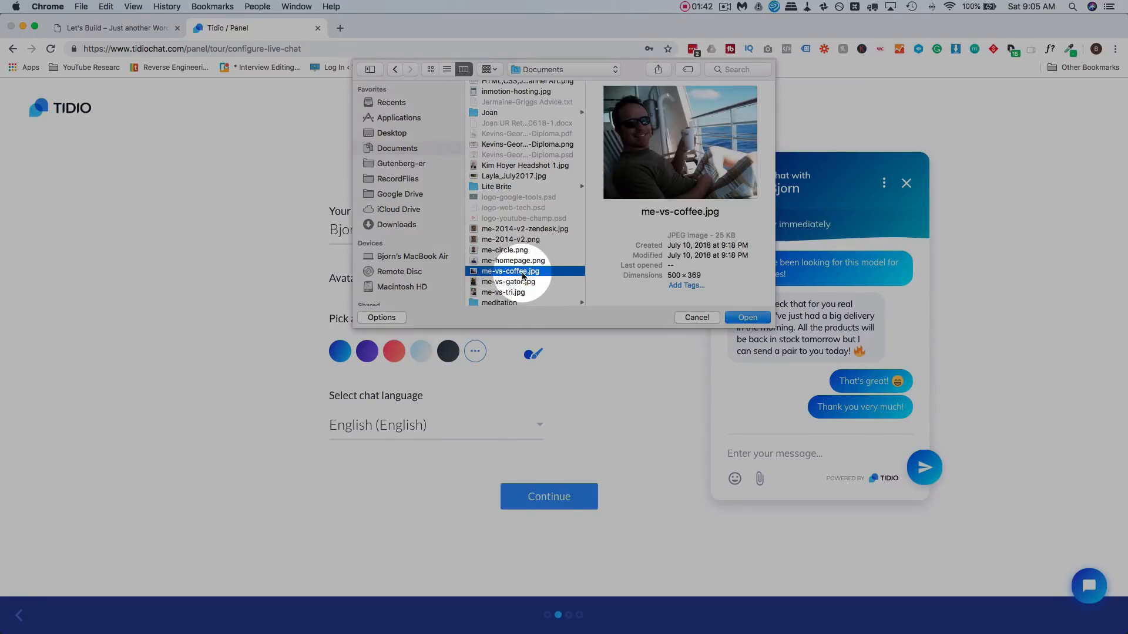
pyautogui.click(748, 317)
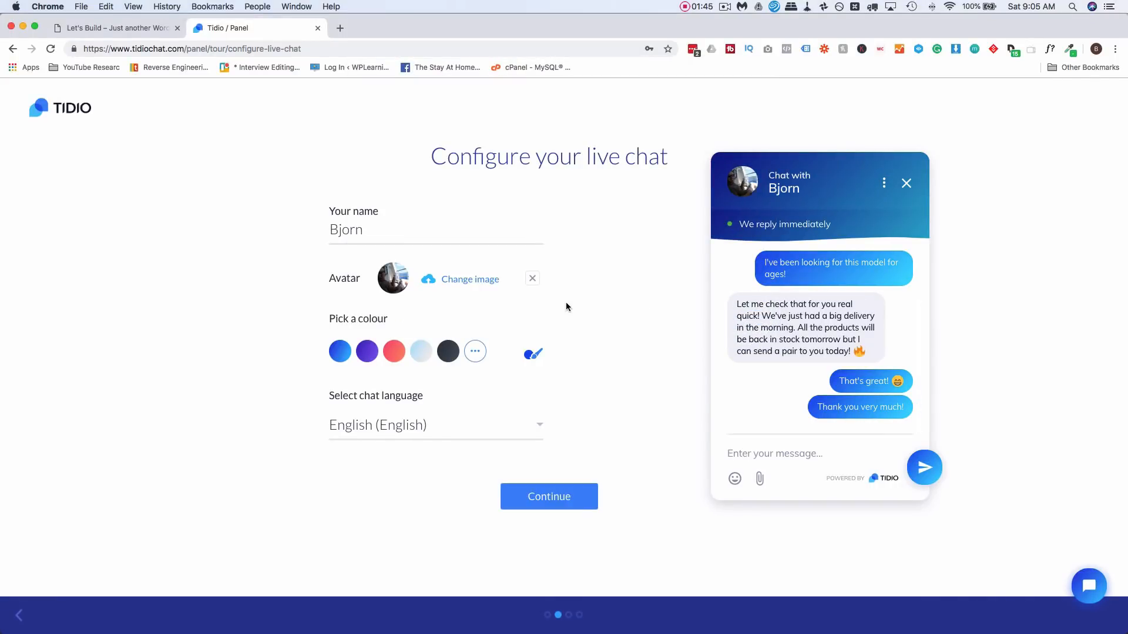
# - Compare the colour swatches, settle on blue, and save the chat settings
pyautogui.click(340, 352)
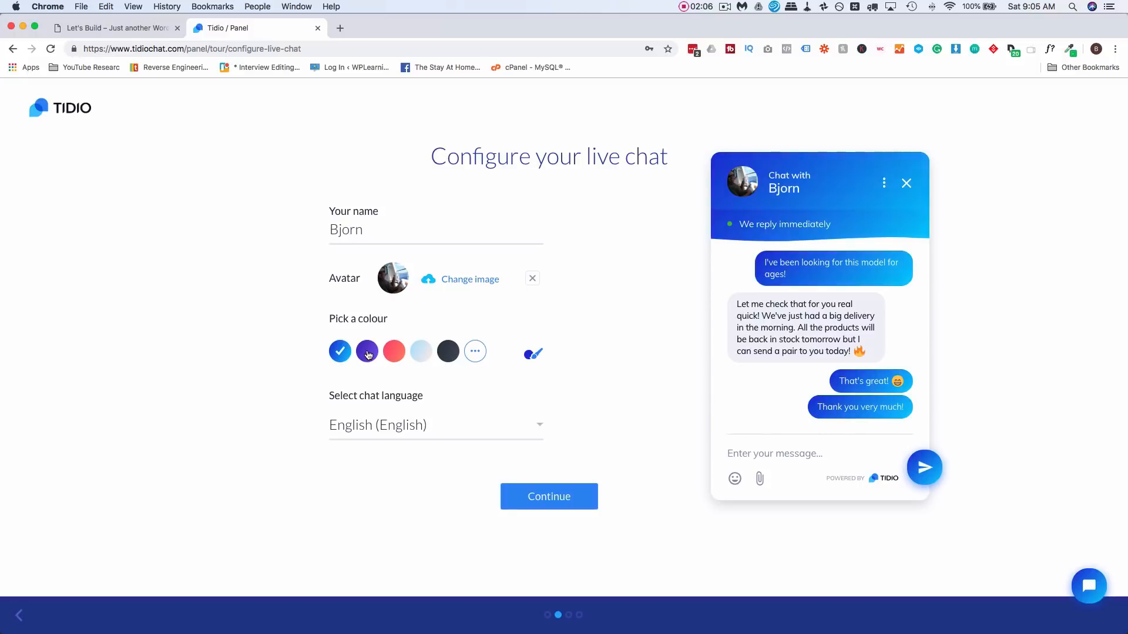
pyautogui.click(367, 352)
pyautogui.click(394, 352)
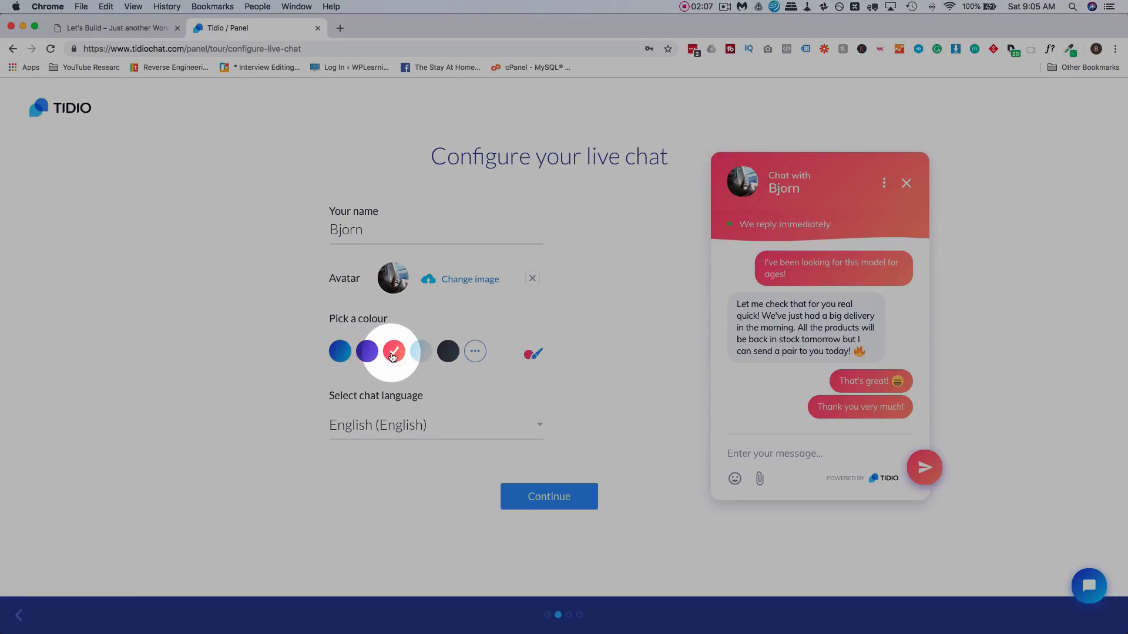
pyautogui.click(417, 355)
pyautogui.click(448, 353)
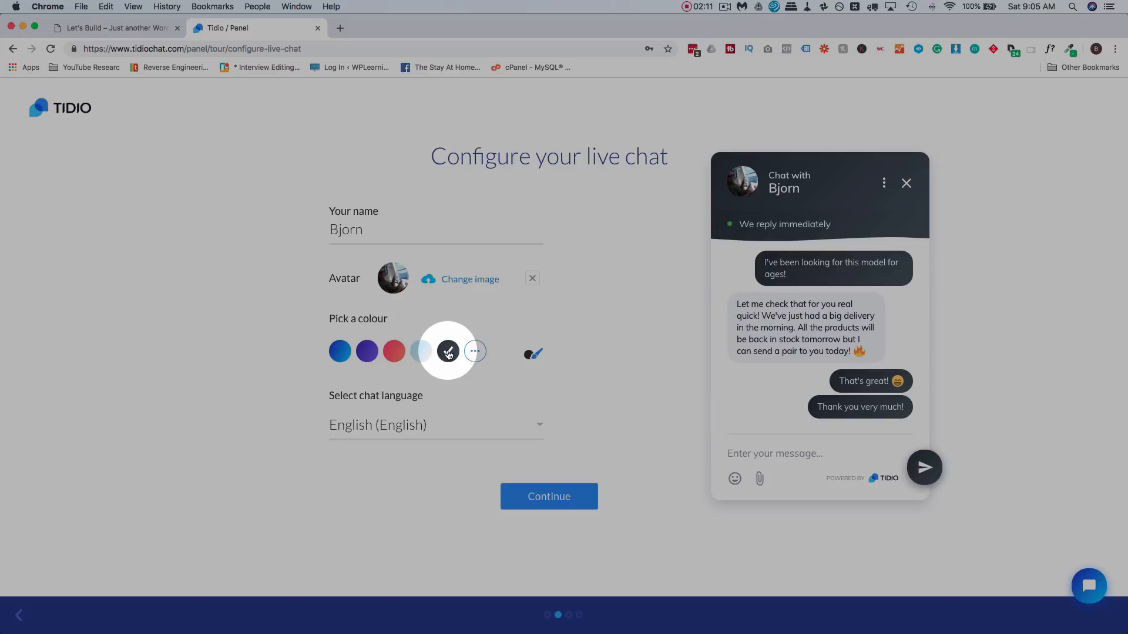
pyautogui.click(475, 351)
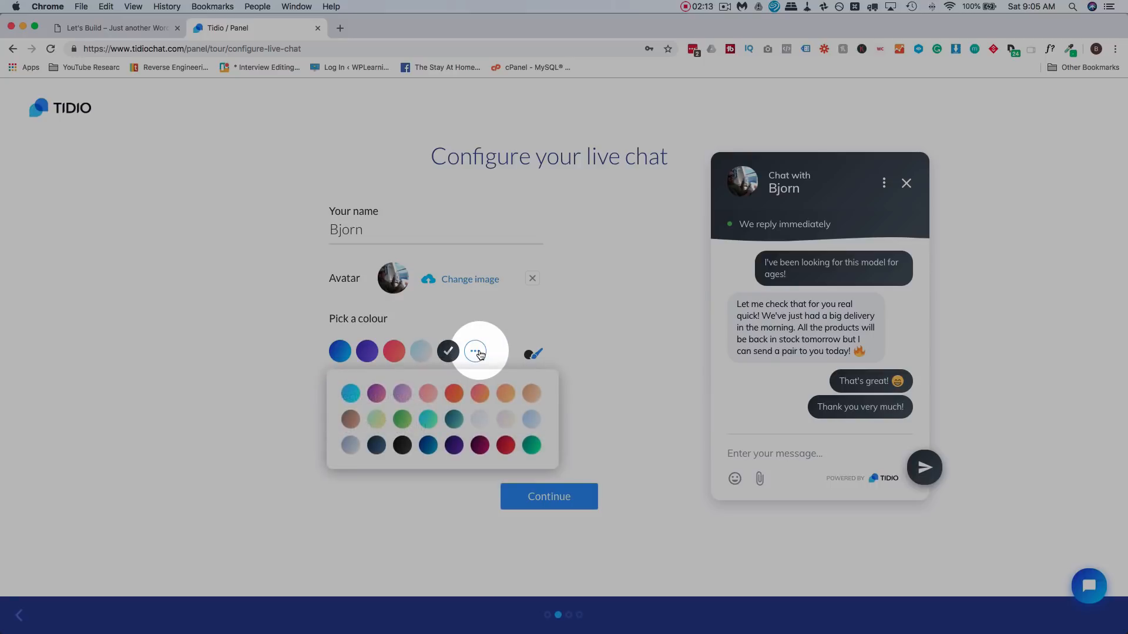
pyautogui.click(529, 355)
pyautogui.click(592, 385)
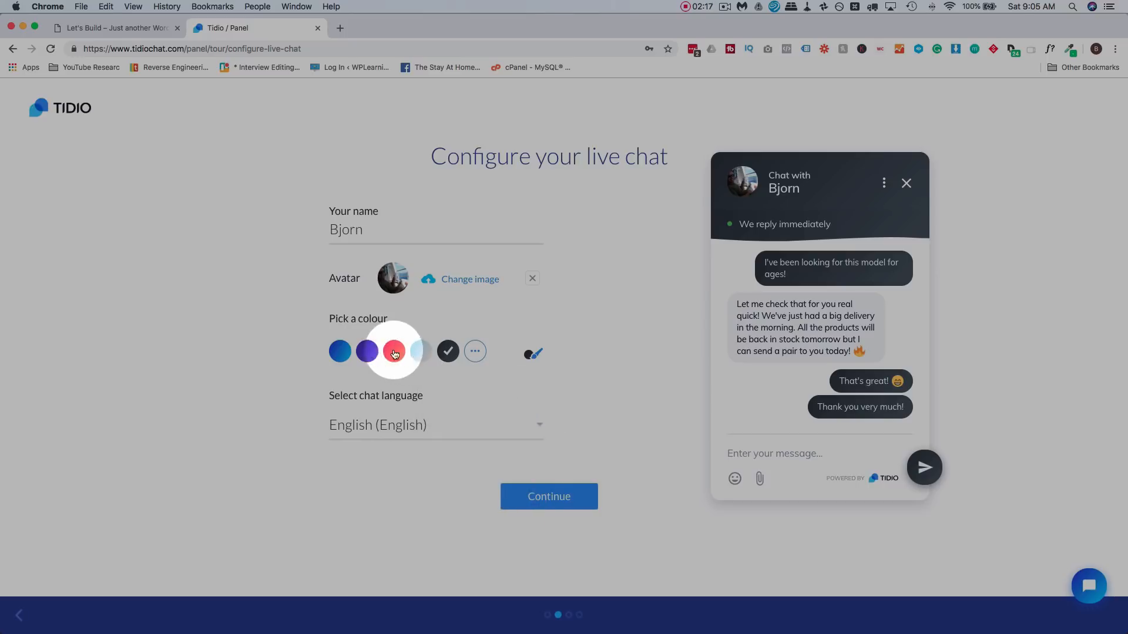
pyautogui.click(335, 356)
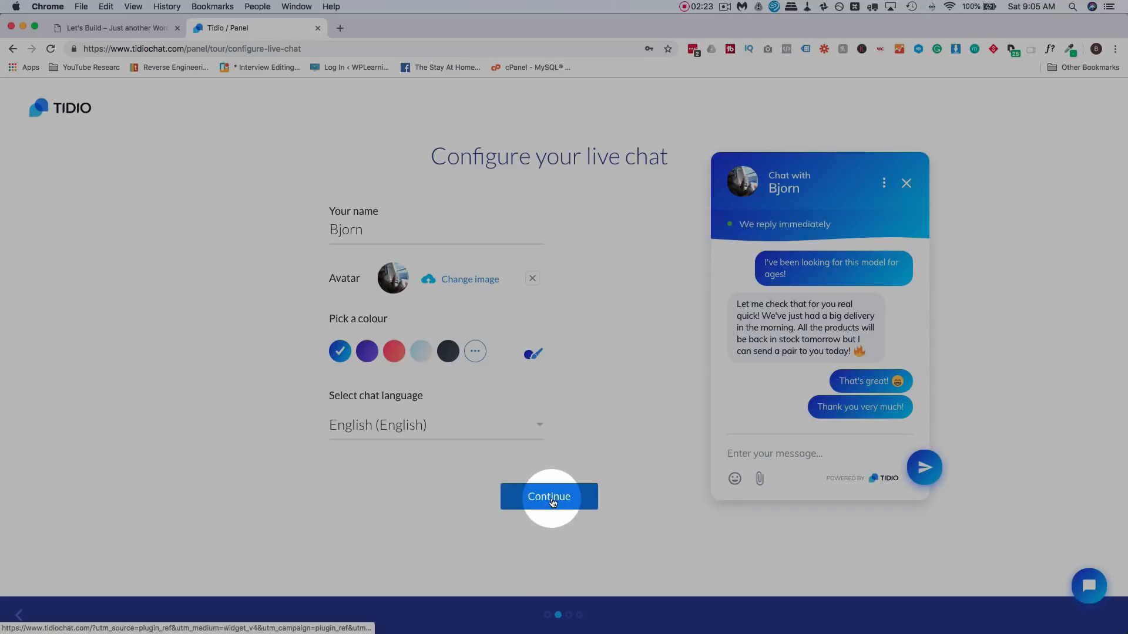
pyautogui.click(552, 500)
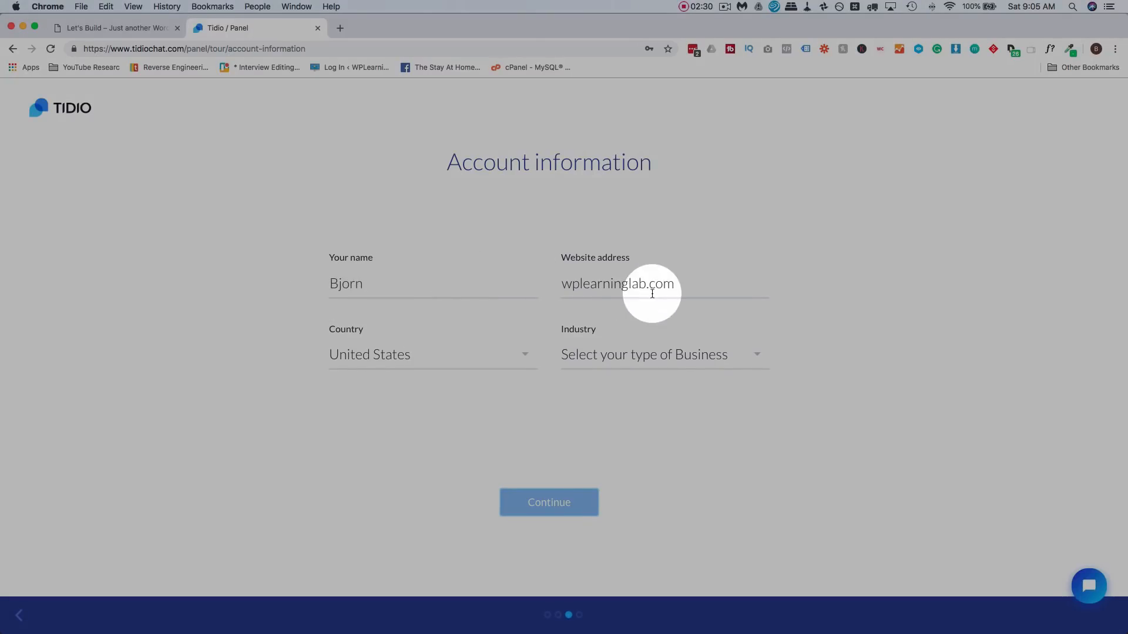
# - Set the country to Canada and the industry to Online Store, then submit the account information
pyautogui.click(524, 356)
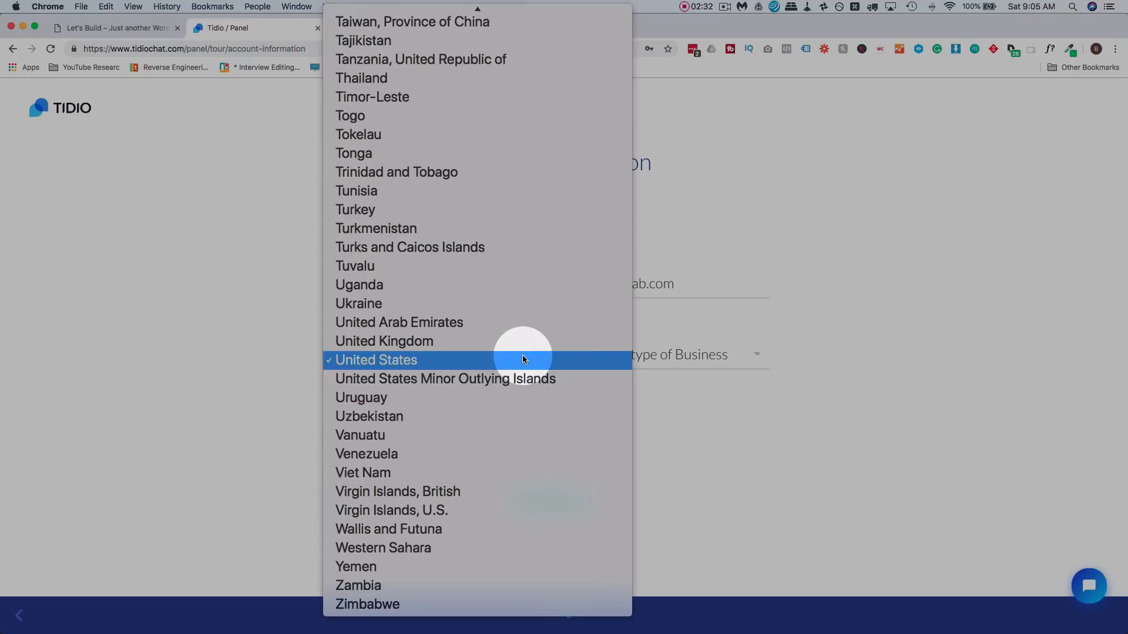
pyautogui.press('c')
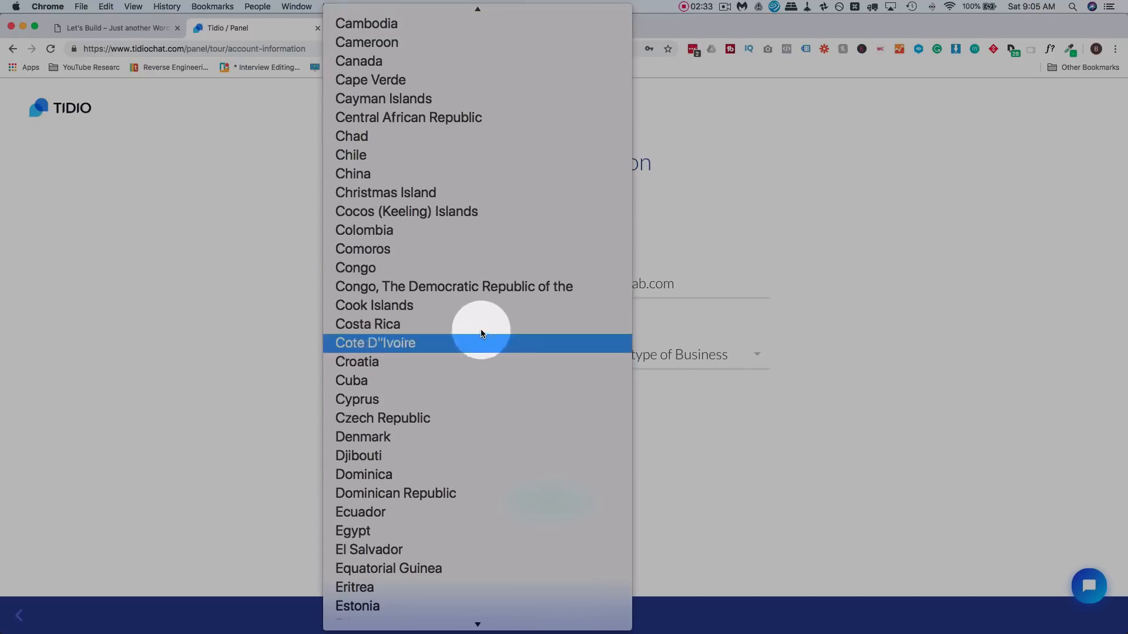
pyautogui.click(361, 69)
pyautogui.click(707, 354)
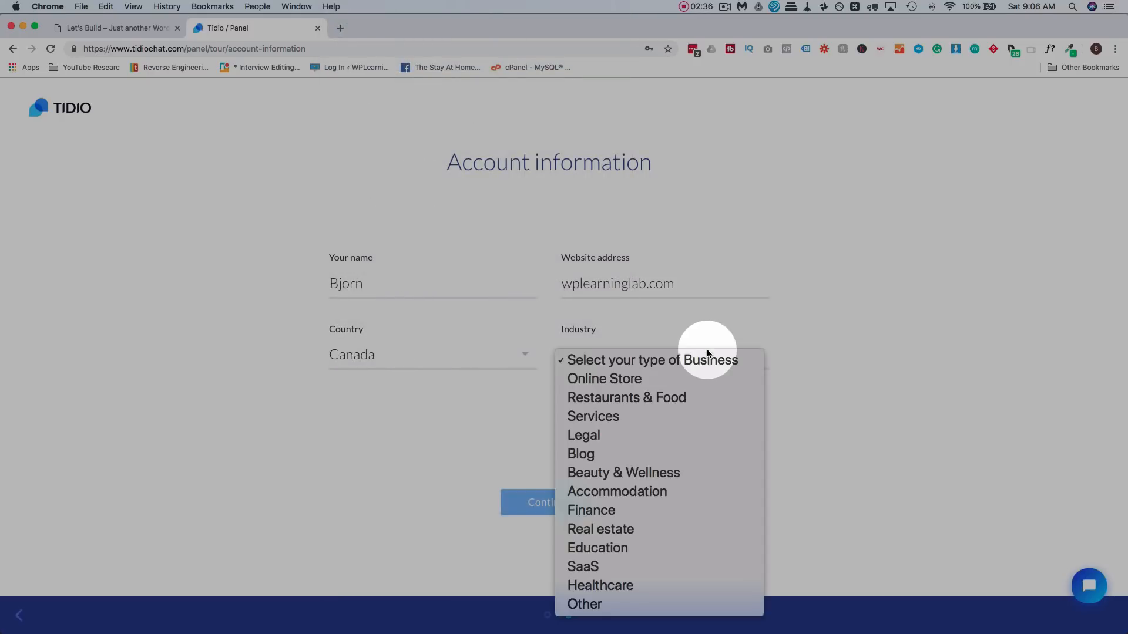
pyautogui.click(668, 548)
pyautogui.click(651, 354)
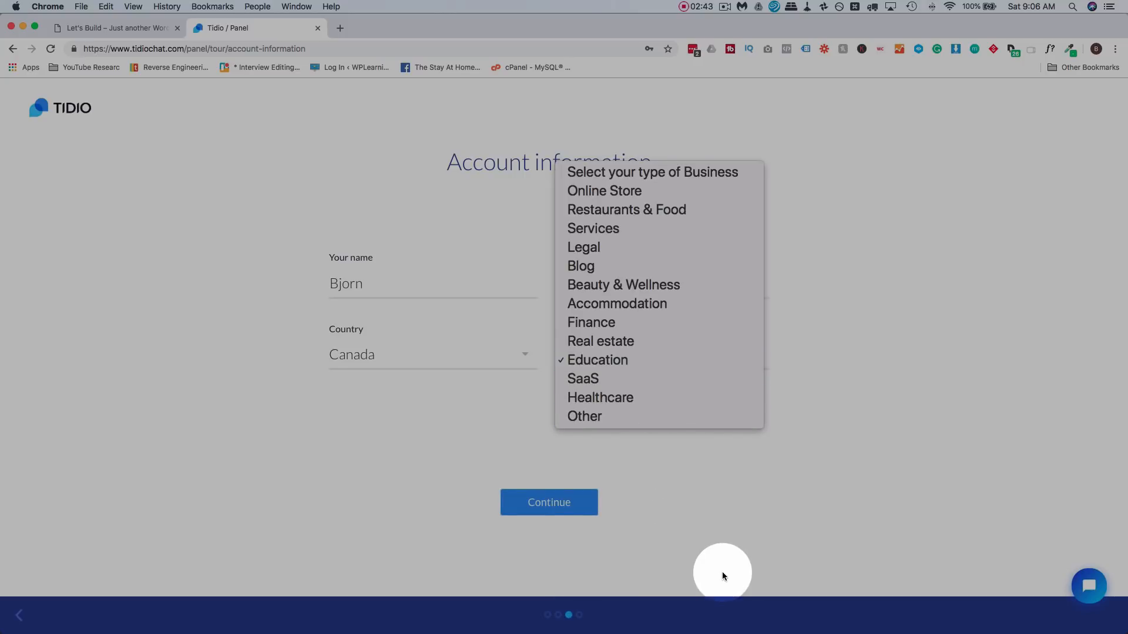
pyautogui.click(721, 572)
pyautogui.click(626, 352)
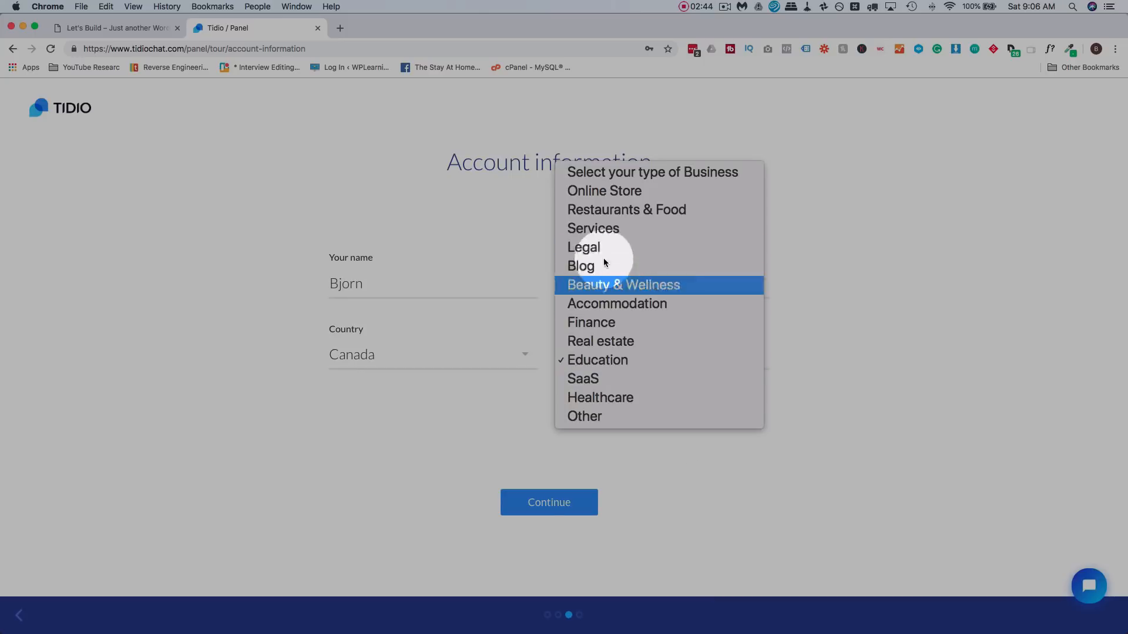
pyautogui.click(601, 193)
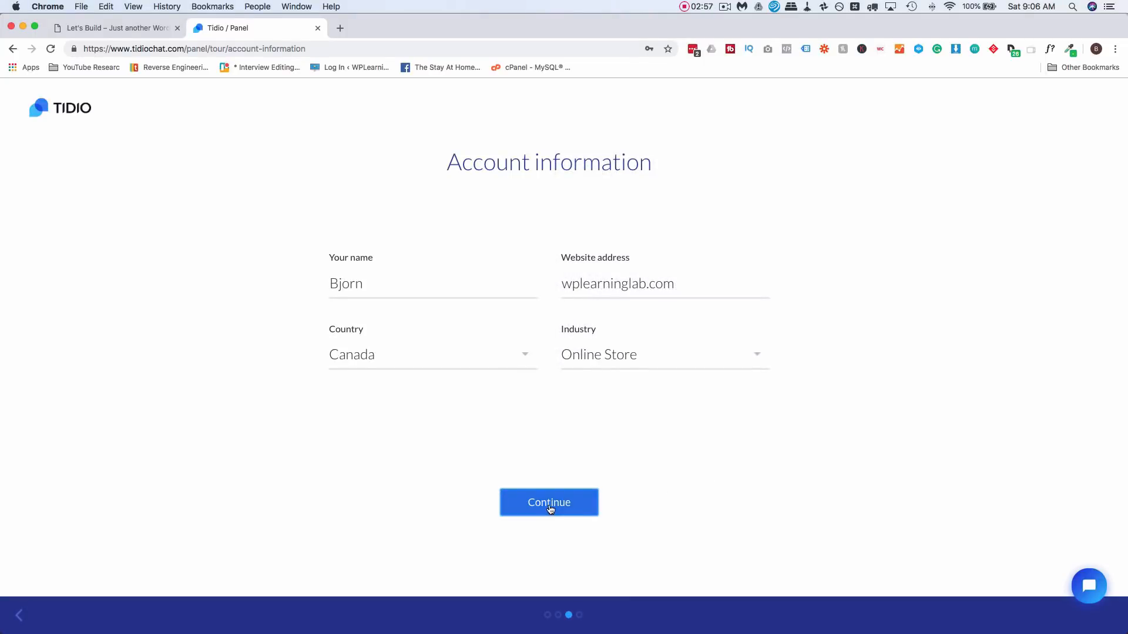
pyautogui.click(569, 504)
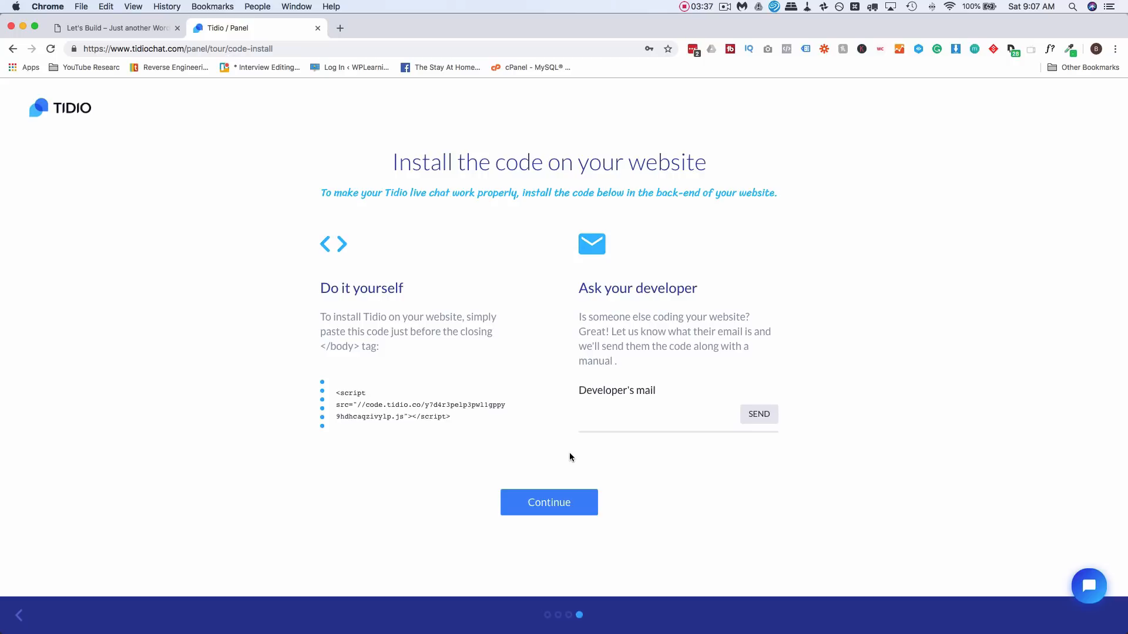
# - Select the Tidio <script> install code and continue past the code-install step
pyautogui.moveTo(458, 417); pyautogui.dragTo(333, 392)
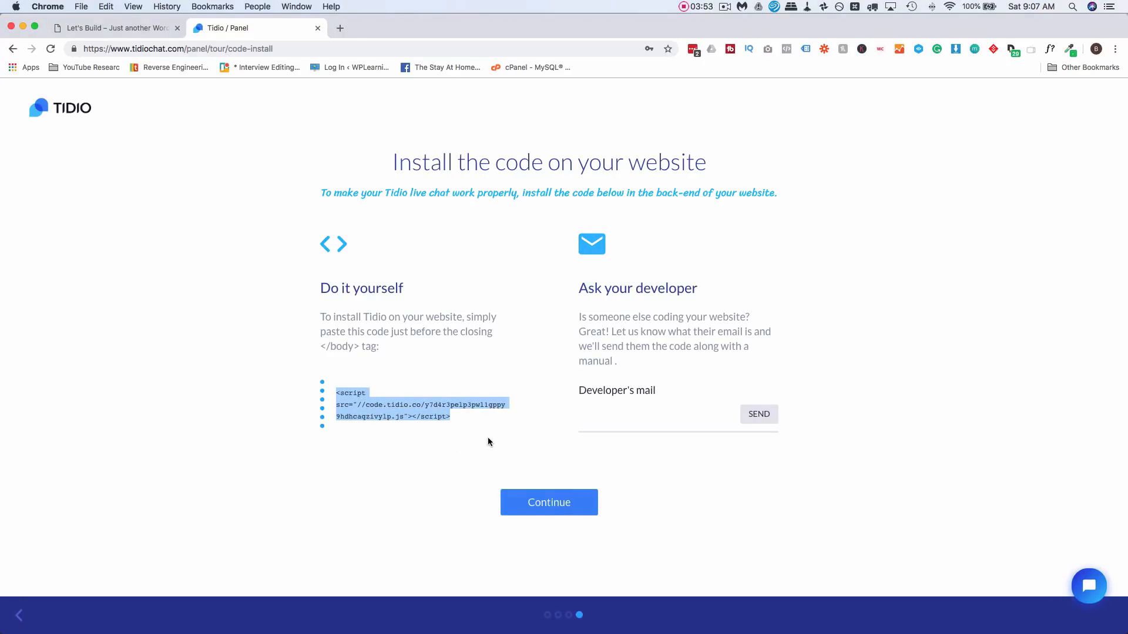
pyautogui.click(595, 465)
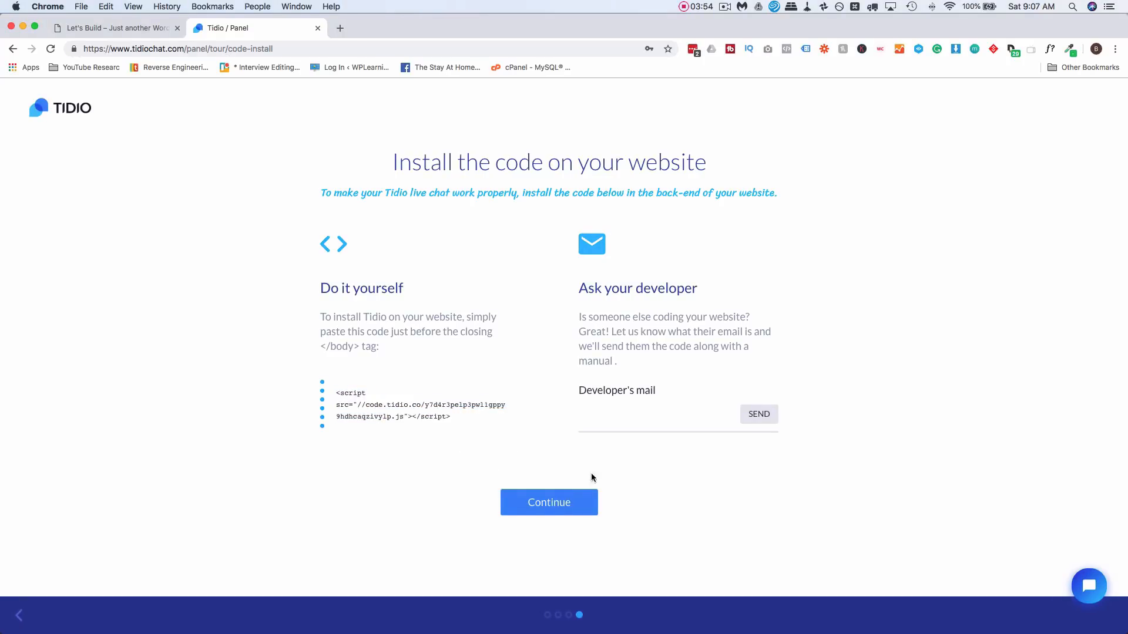
pyautogui.click(552, 502)
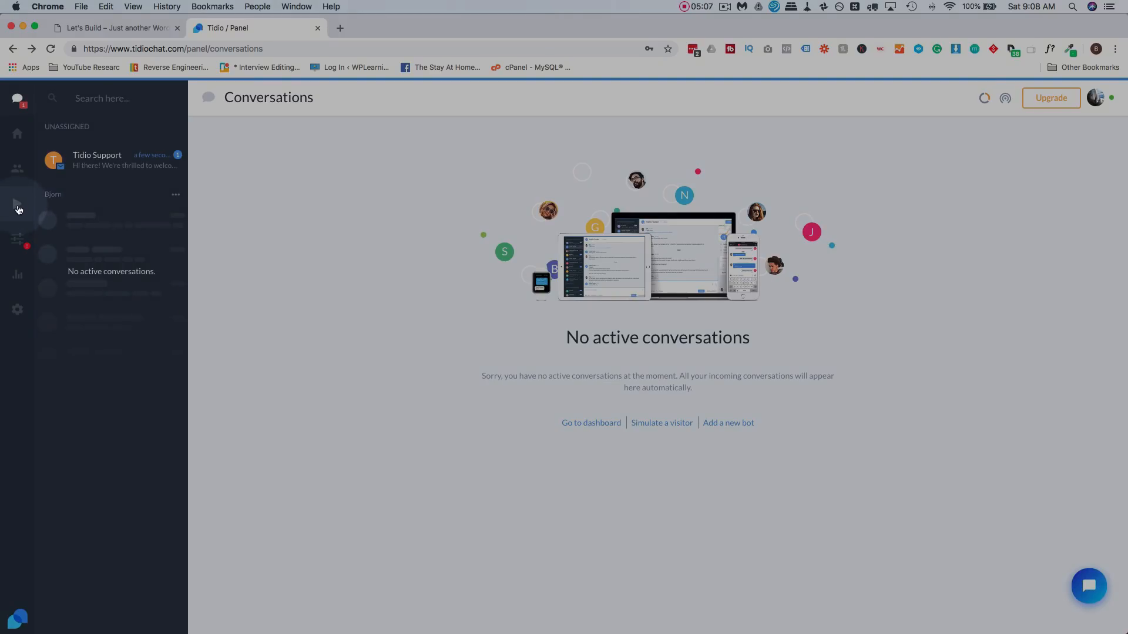
# - Open Automation + Bots and view the 'Discount when cart is abandoned Bot' template
pyautogui.click(17, 209)
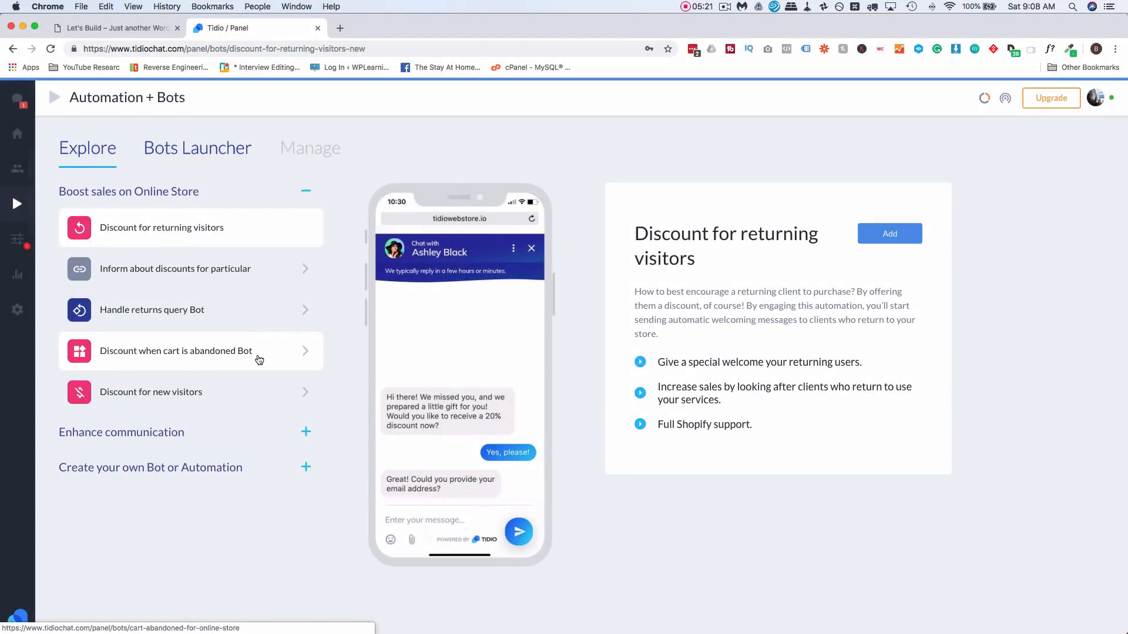
pyautogui.click(258, 359)
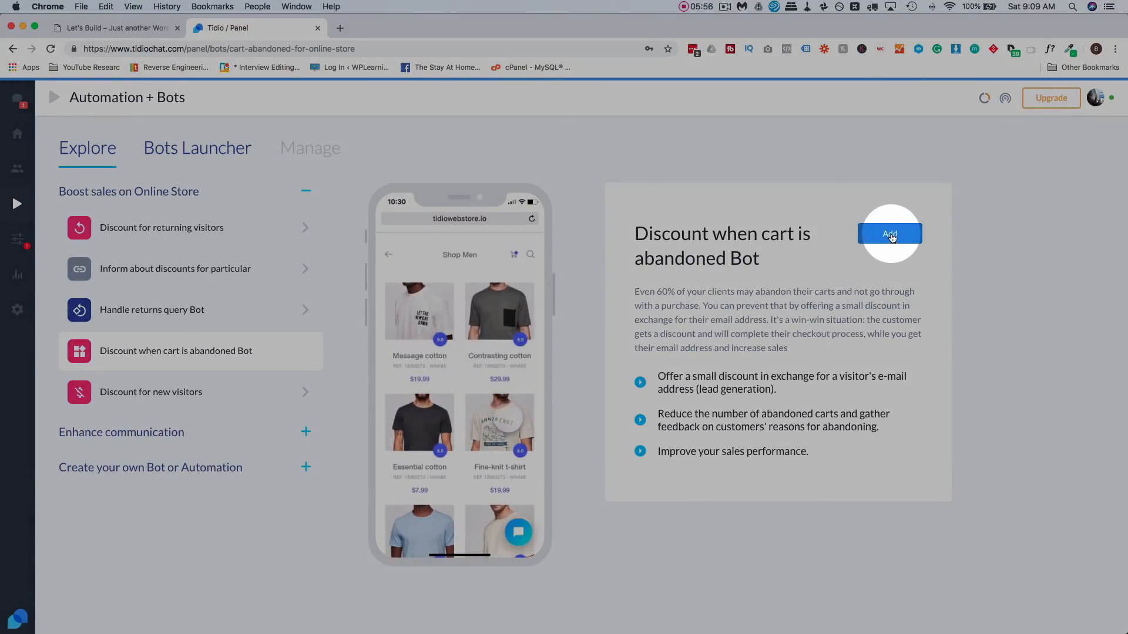
# - Add the abandoned-cart bot, replace discount code XYZ with happycart, and save it
pyautogui.click(891, 235)
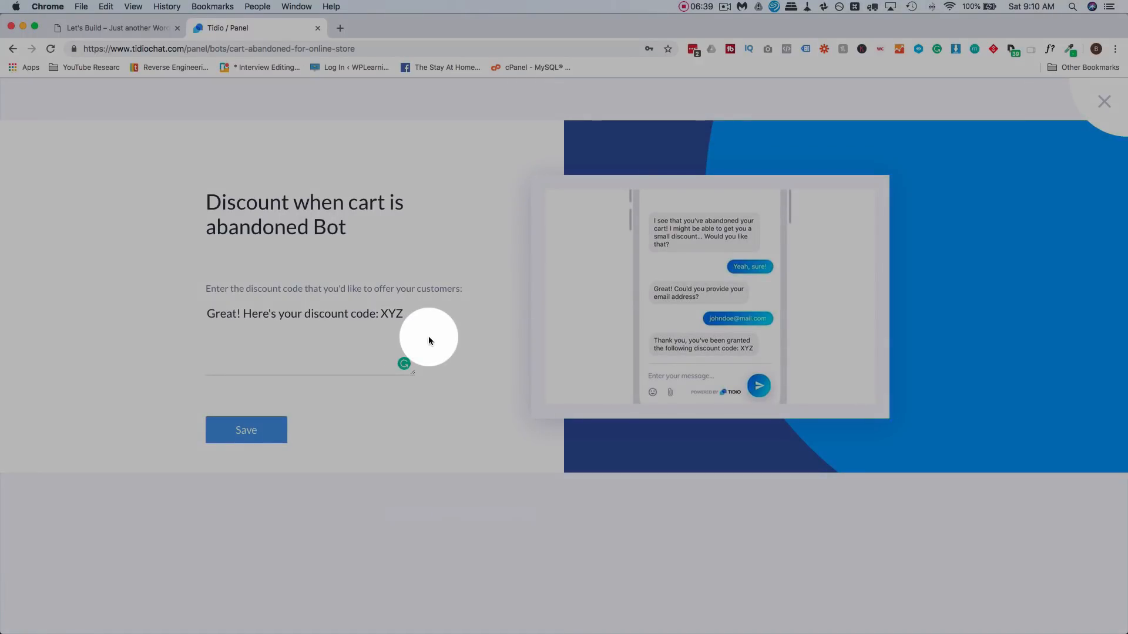
pyautogui.click(393, 316)
pyautogui.doubleClick(393, 315)
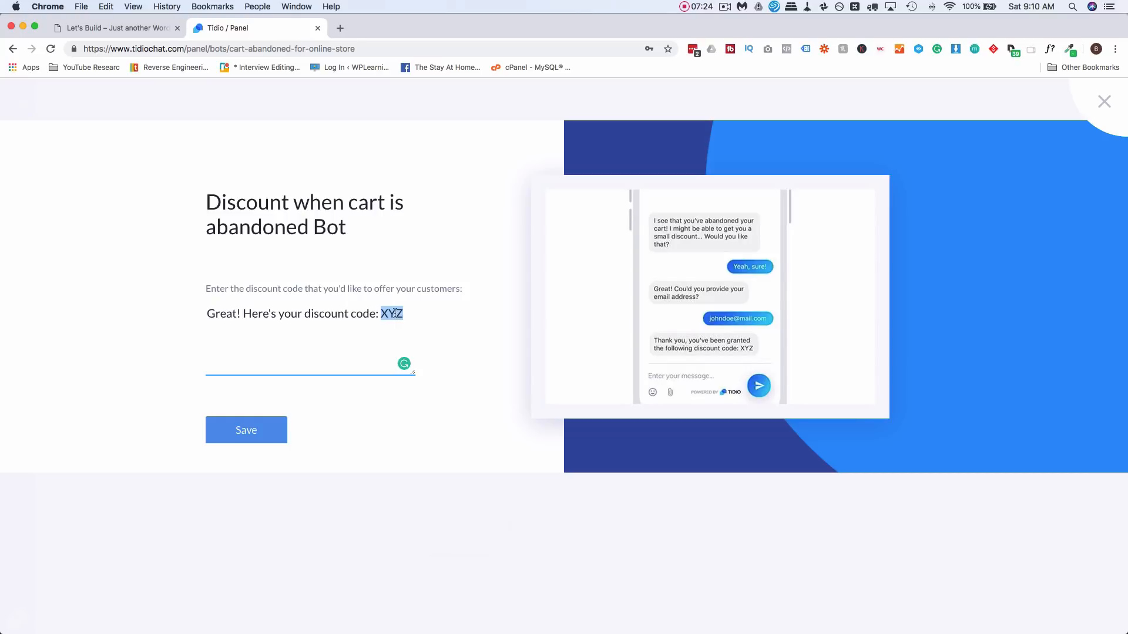
pyautogui.write('happycart001')
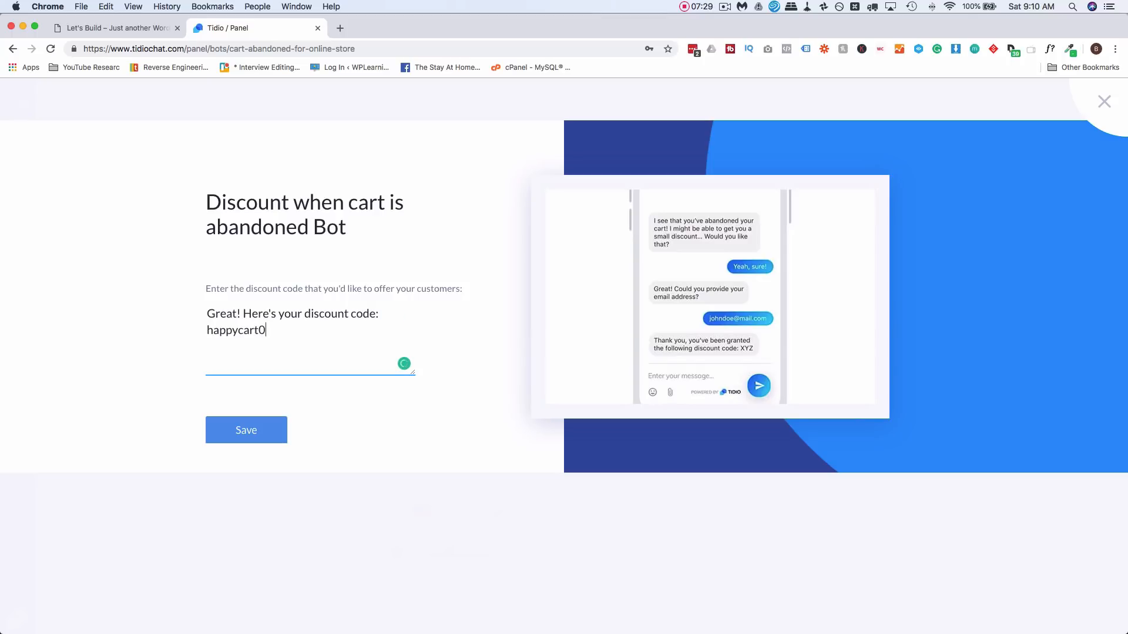
pyautogui.click(245, 429)
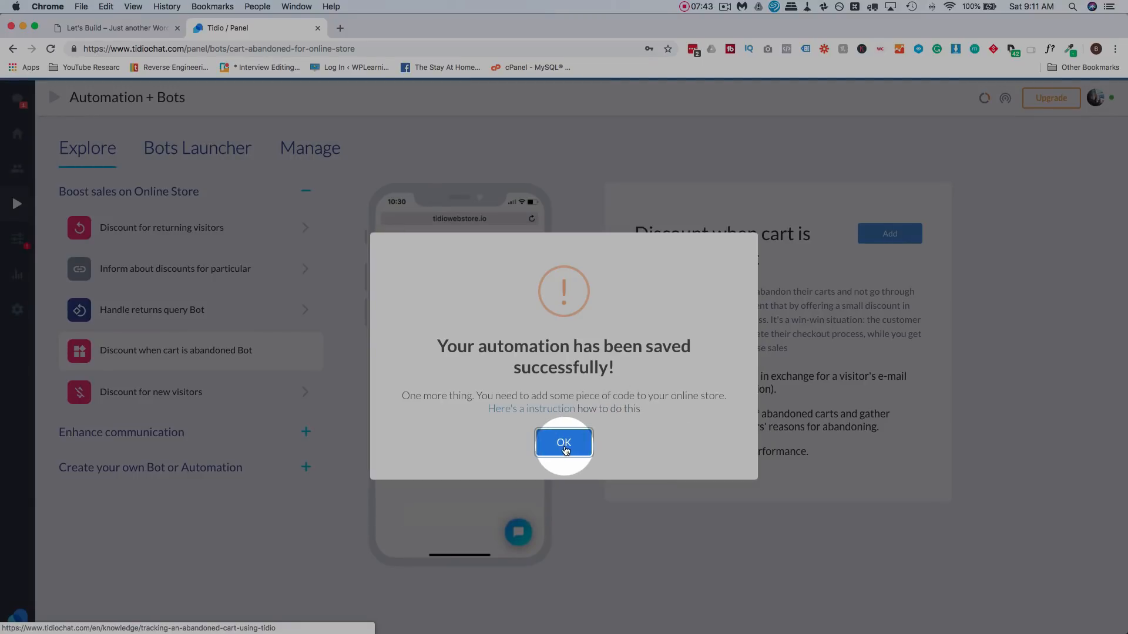
# - Dismiss the saved message, check the bot's 0 triggers under Manage, and open it in the flow editor
pyautogui.click(564, 444)
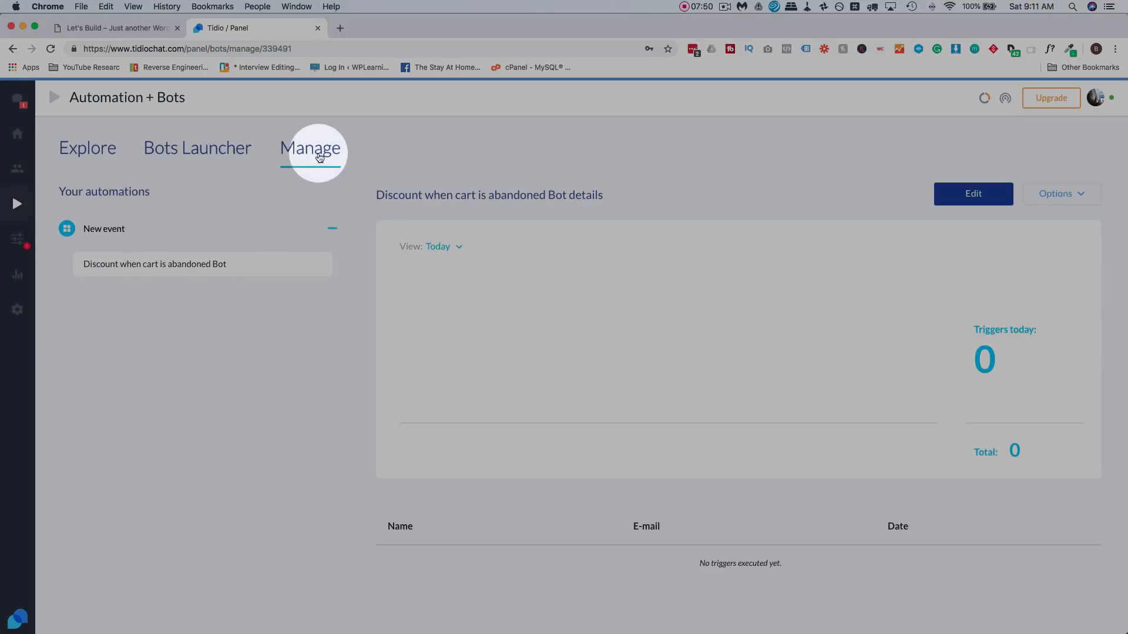
pyautogui.click(85, 155)
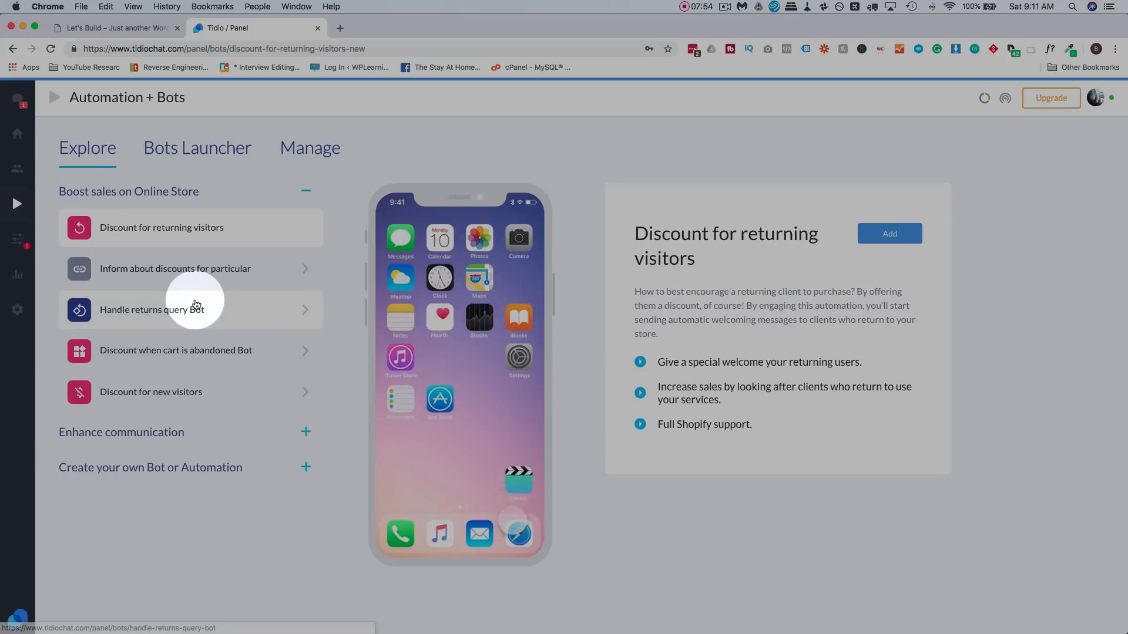
pyautogui.click(301, 154)
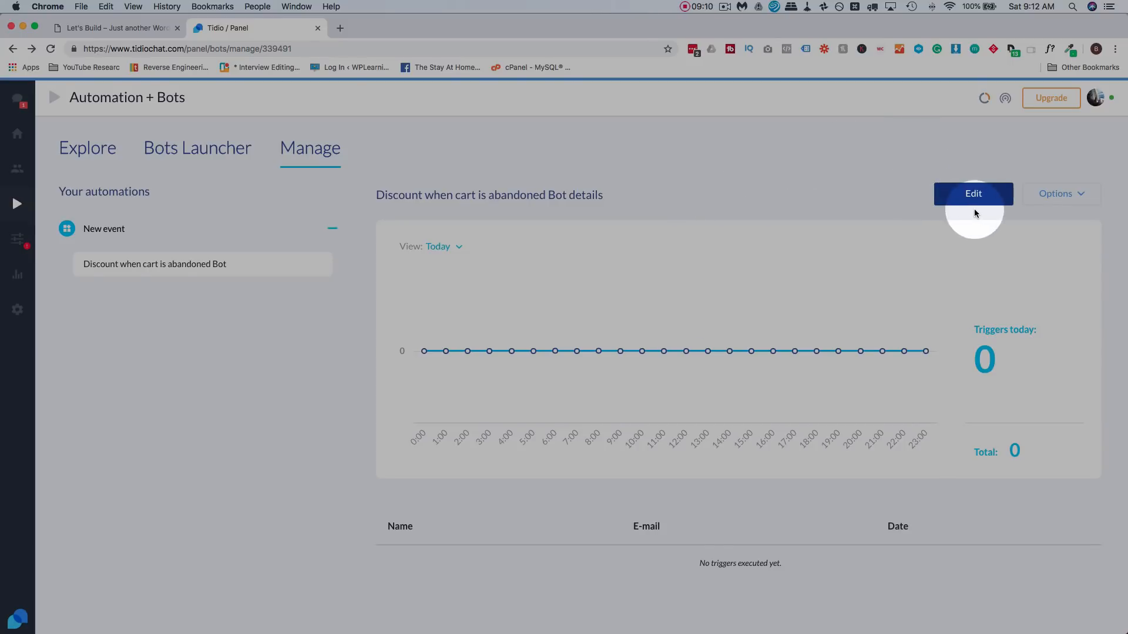
pyautogui.click(965, 201)
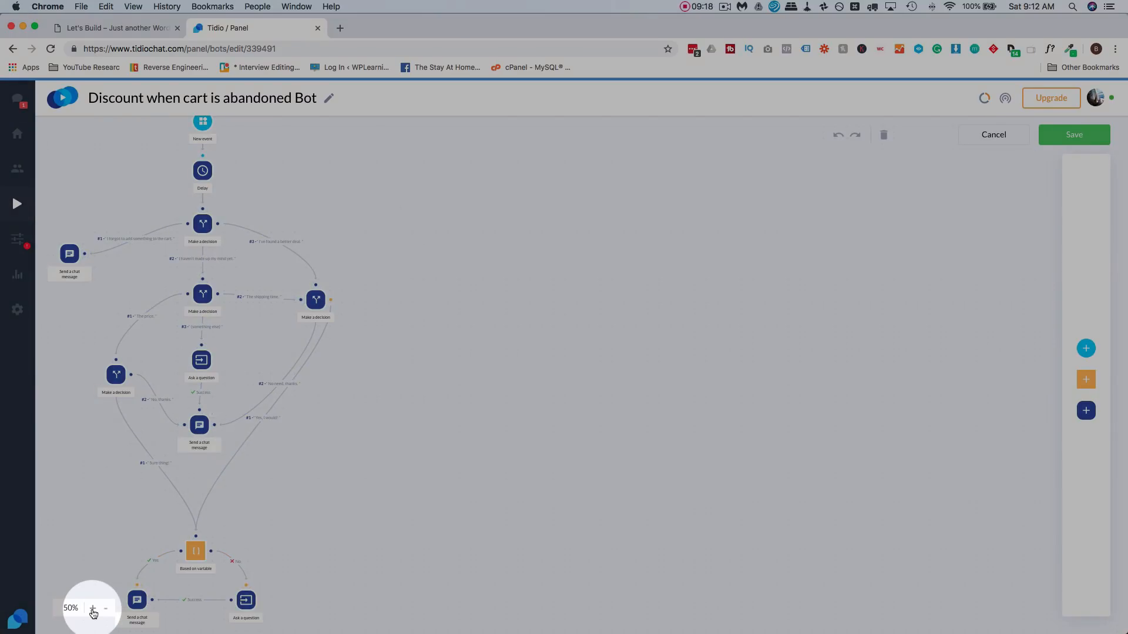
# - Zoom the flow canvas to 100% and inspect the New event (Abandoned Cart) trigger settings
pyautogui.click(92, 608)
pyautogui.click(93, 609)
pyautogui.click(93, 609)
pyautogui.click(93, 608)
pyautogui.click(92, 608)
pyautogui.scroll(2, 97, 399)
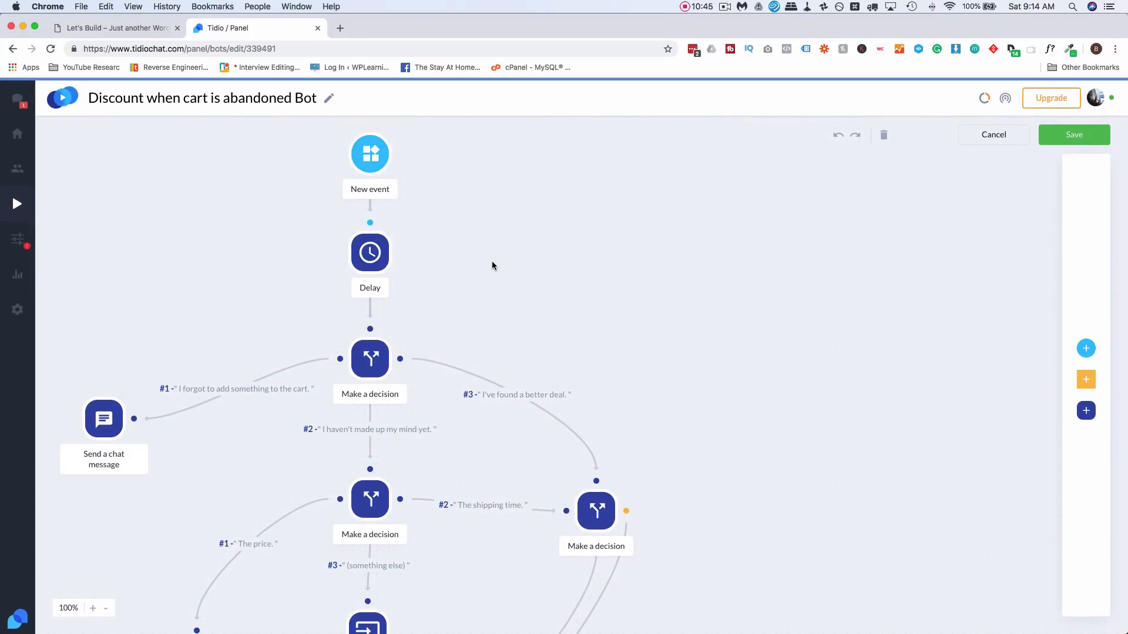
pyautogui.click(372, 159)
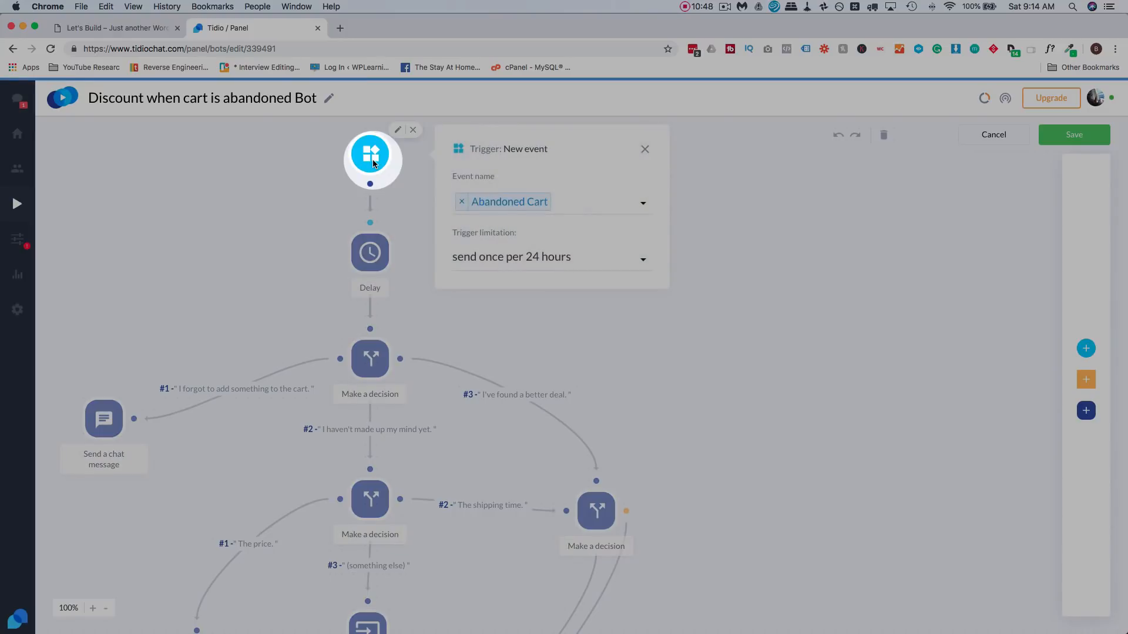
pyautogui.click(370, 154)
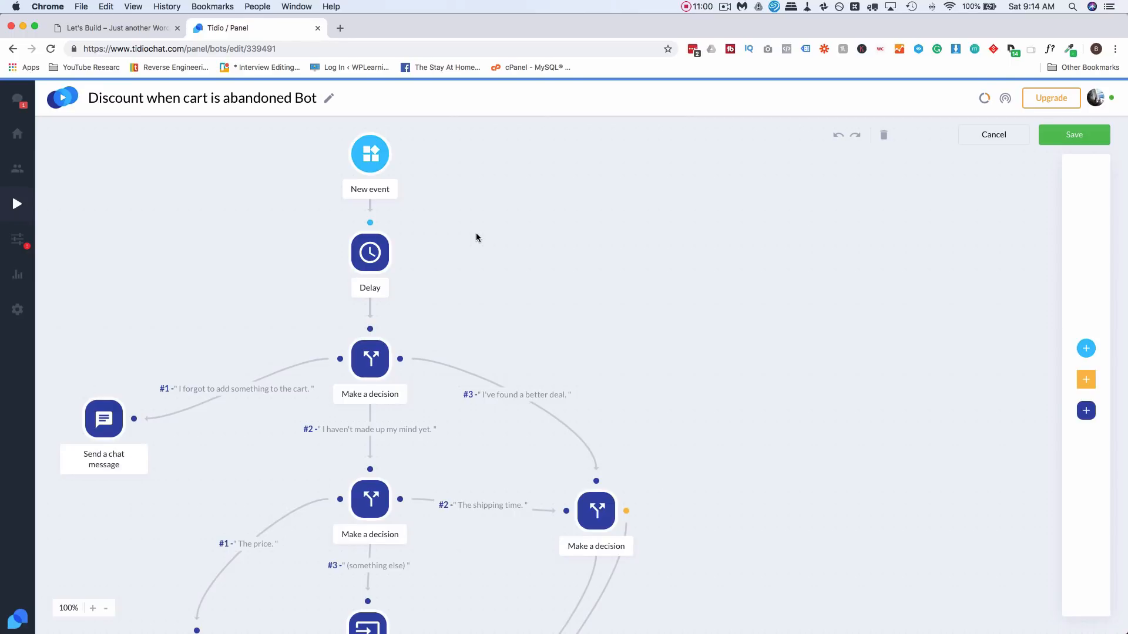
# - Inspect the Delay step settings, then the first Make a decision step
pyautogui.scroll(-1, 371, 132)
pyautogui.click(367, 242)
pyautogui.click(464, 276)
pyautogui.write('5')
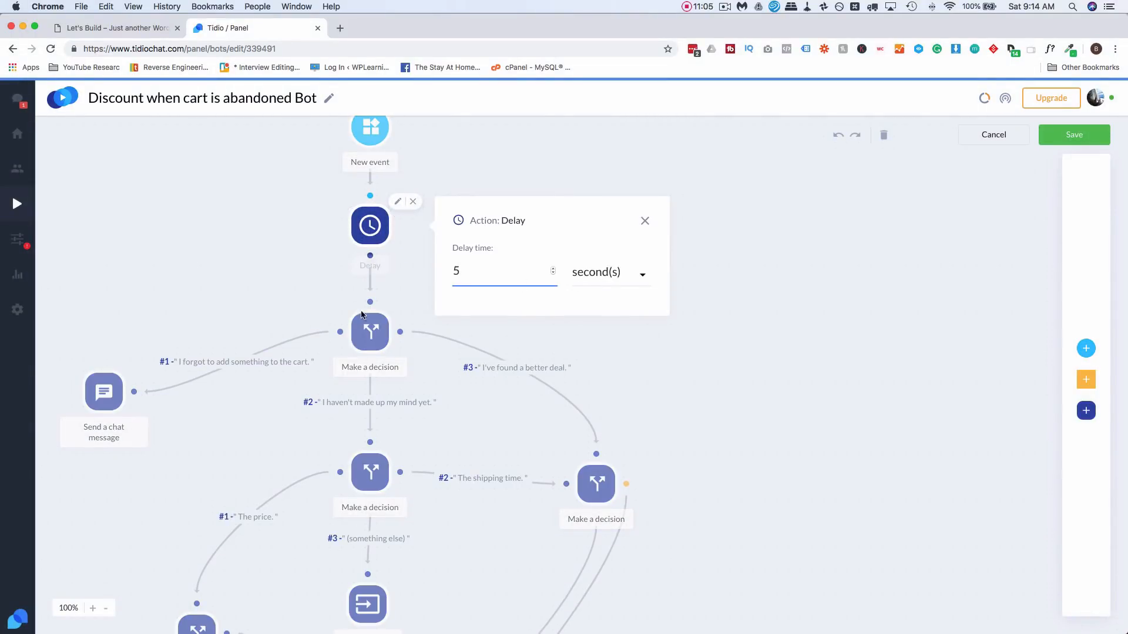
pyautogui.click(272, 322)
pyautogui.scroll(-4, 272, 322)
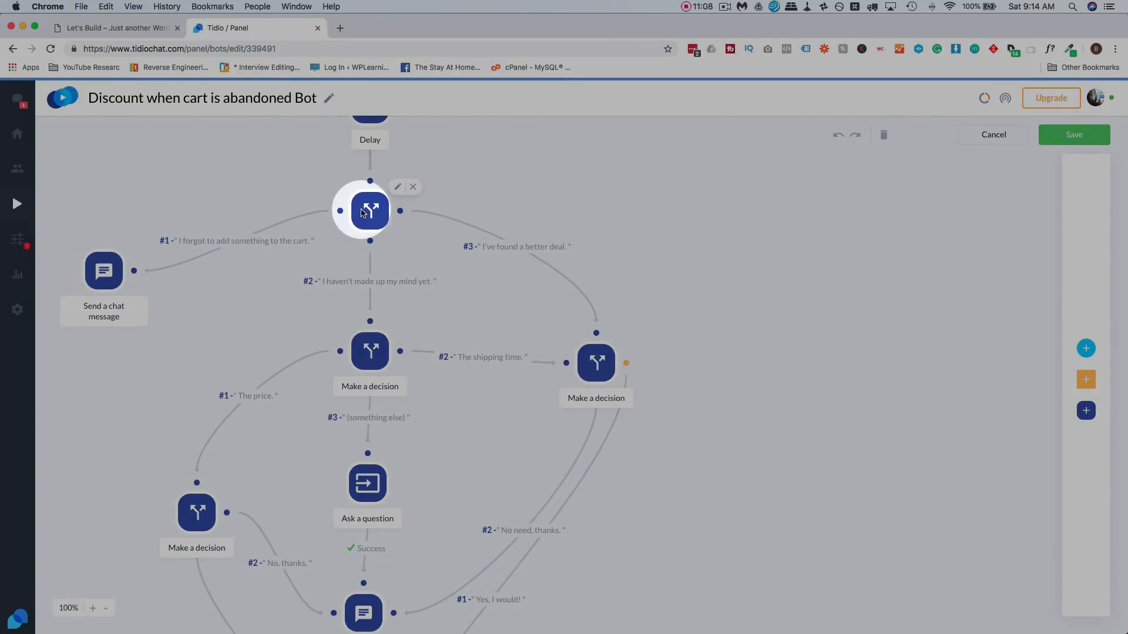
pyautogui.scroll(1, 362, 213)
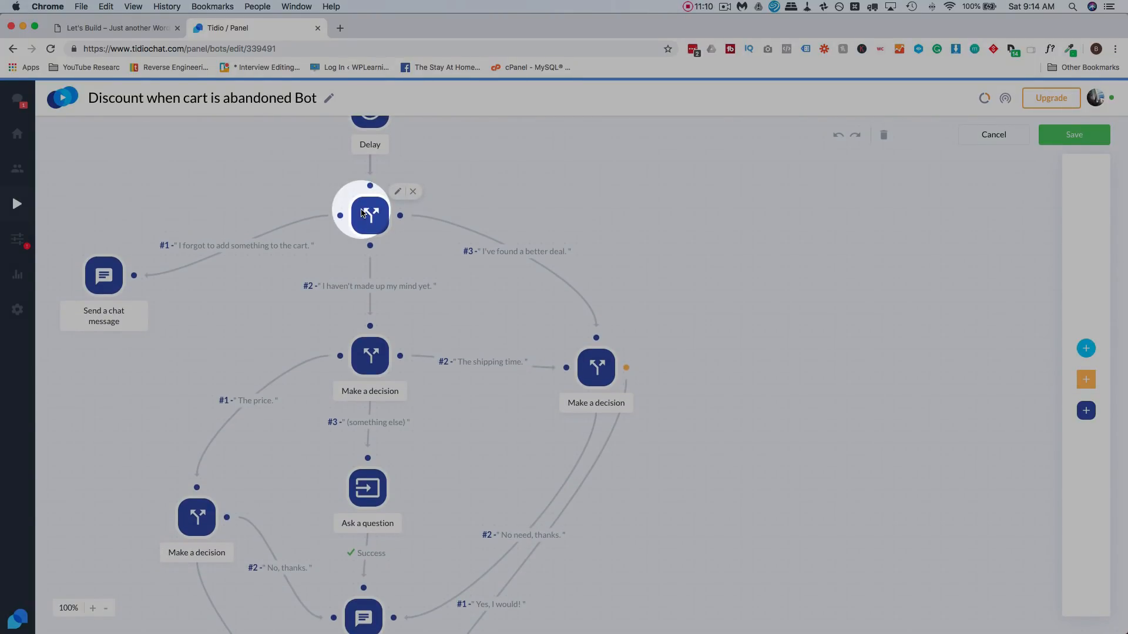
pyautogui.click(362, 213)
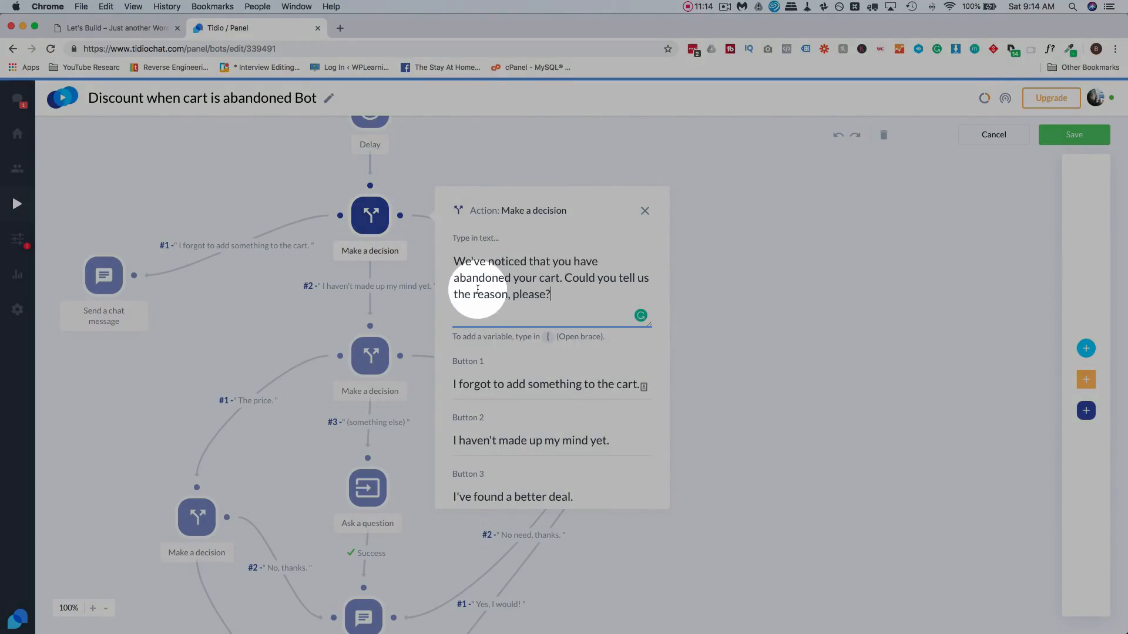
pyautogui.scroll(-3, 451, 310)
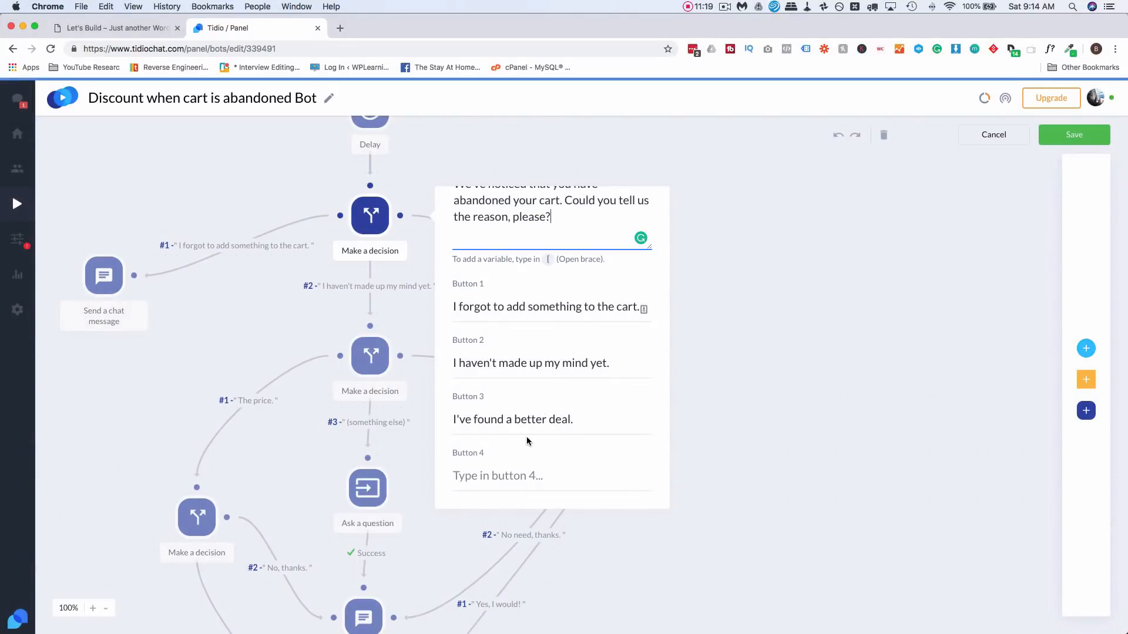
pyautogui.click(243, 319)
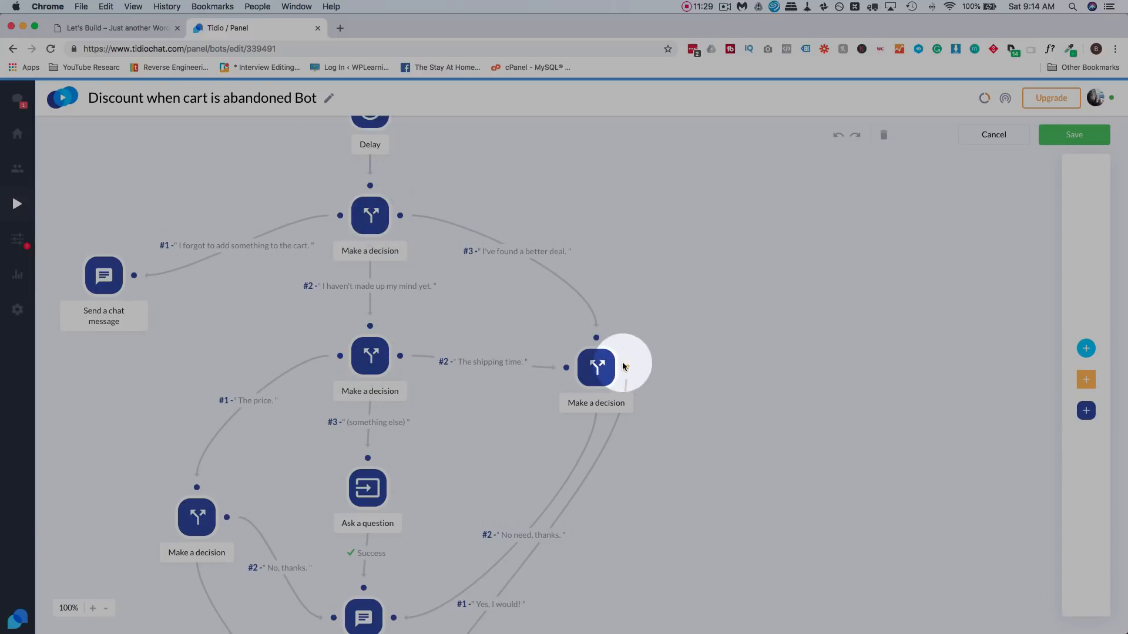
# - Inspect the middle decision step, then leave the bot editor without saving
pyautogui.scroll(-1, 646, 329)
pyautogui.scroll(-5, 647, 331)
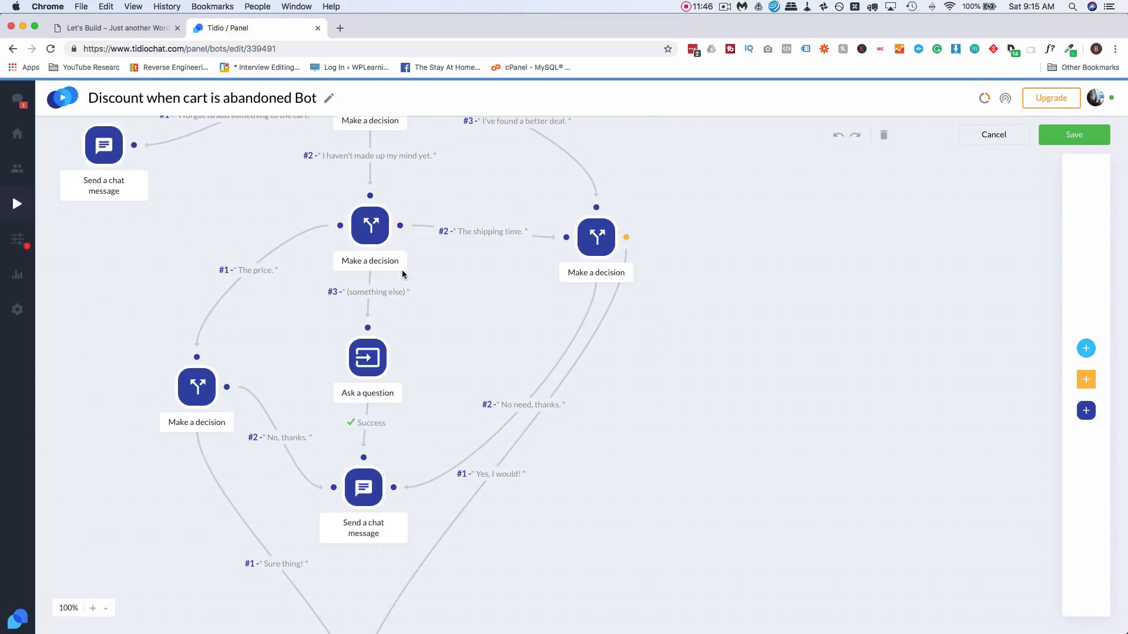
pyautogui.click(370, 226)
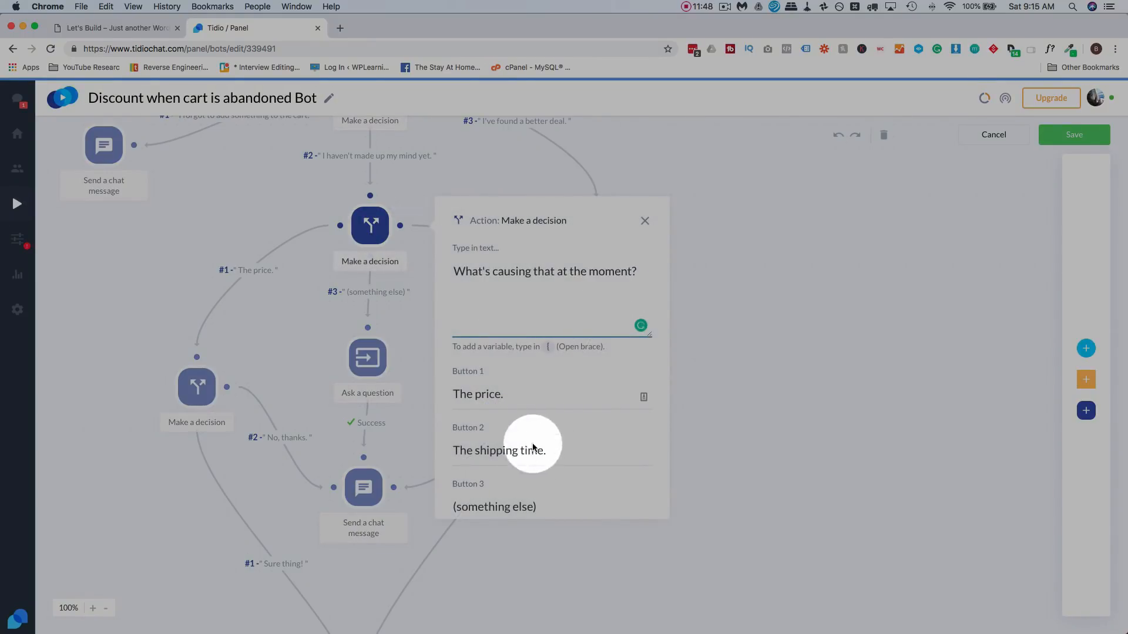
pyautogui.click(691, 228)
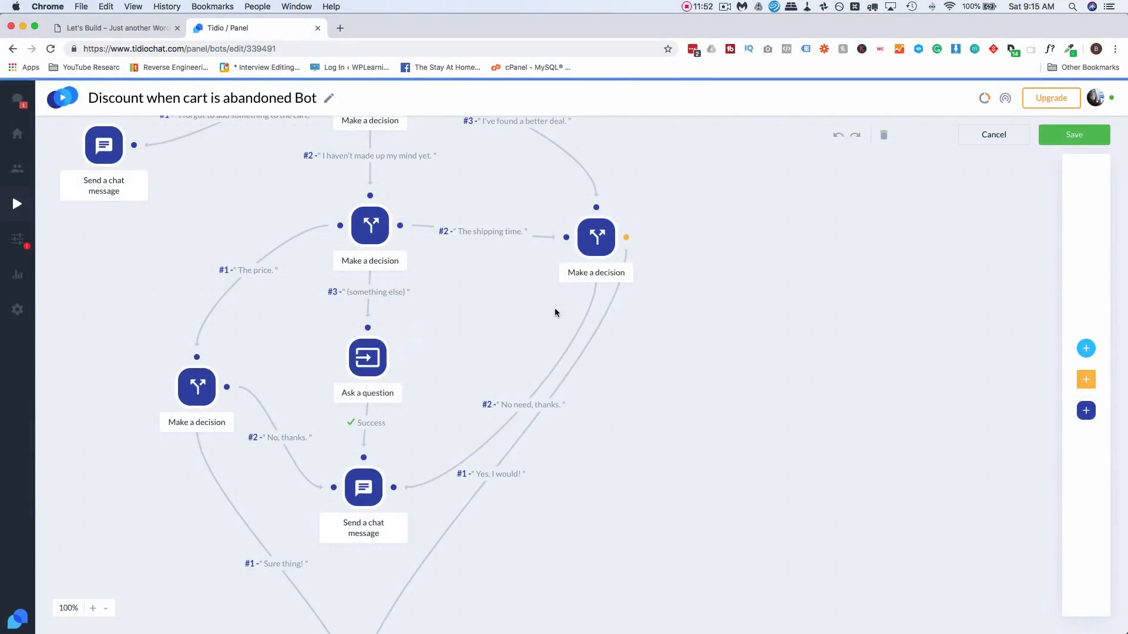
pyautogui.click(615, 358)
pyautogui.moveTo(1083, 352)
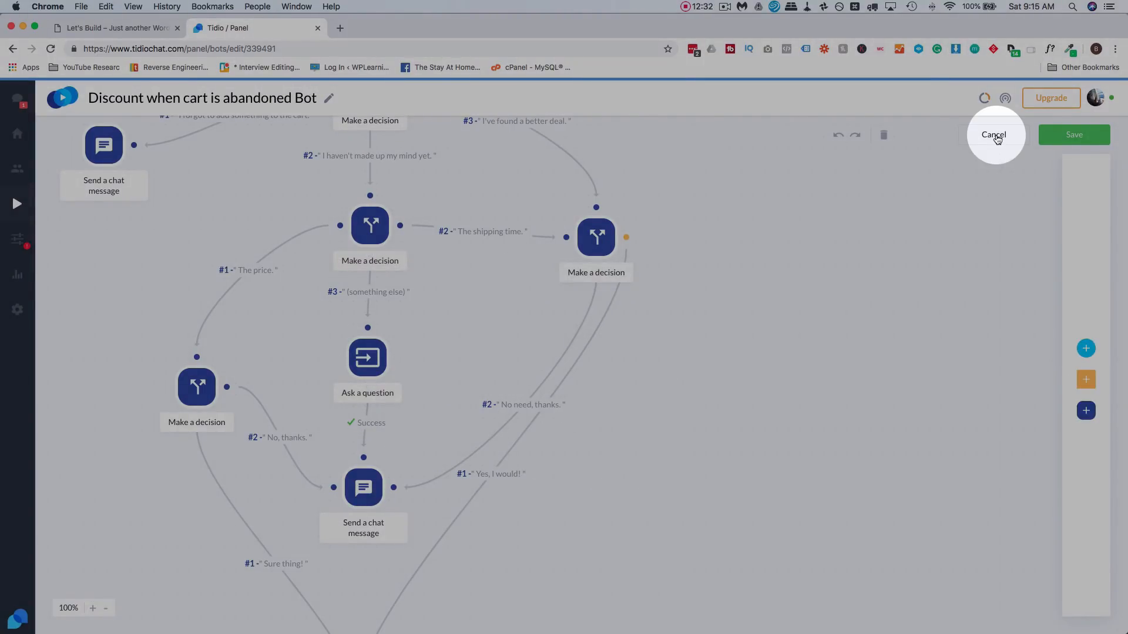
pyautogui.click(997, 137)
# - Confirm leaving the abandoned-cart bot editor without saving changes
pyautogui.click(664, 125)
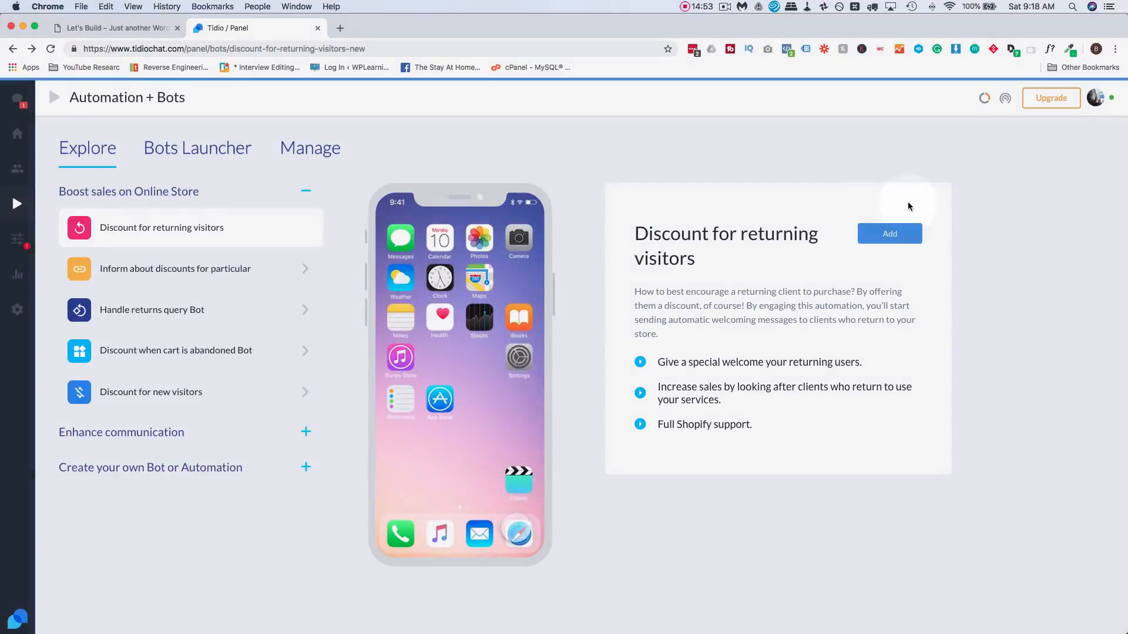
# - Add the Discount for returning visitors template, keep the greeting, and set the discount to 25%
pyautogui.click(889, 234)
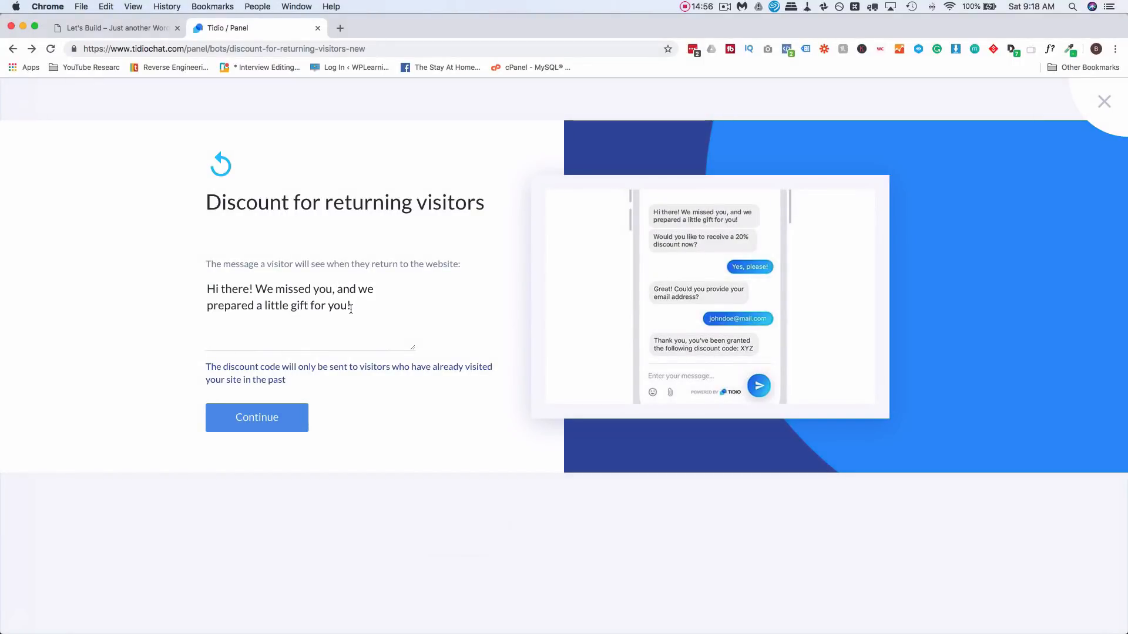
pyautogui.moveTo(209, 288); pyautogui.dragTo(356, 309)
pyautogui.click(340, 308)
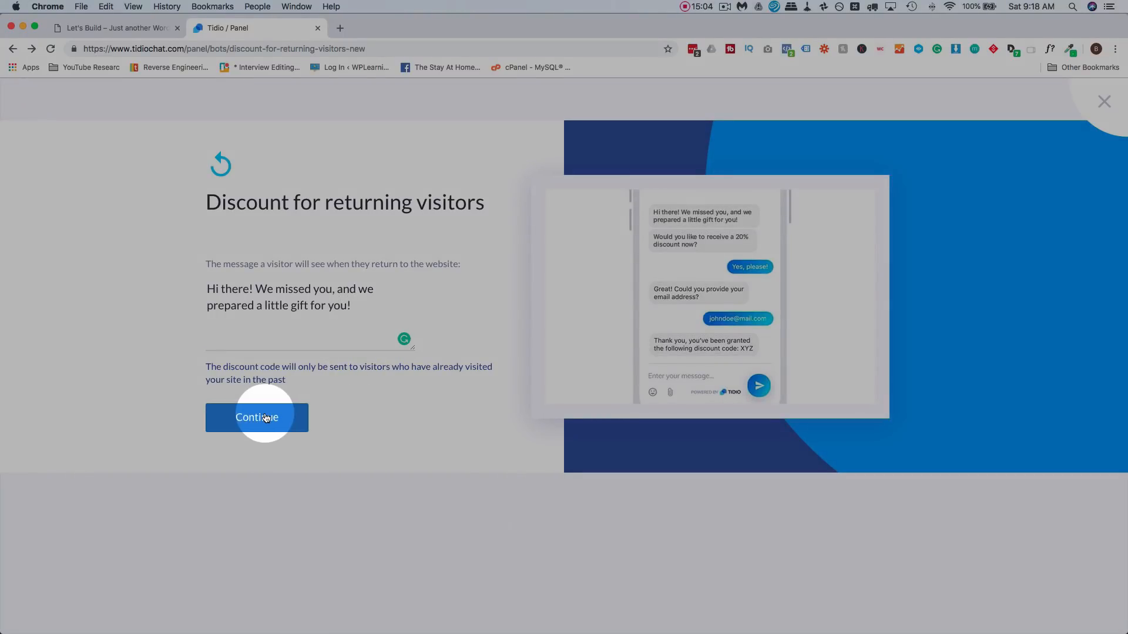
pyautogui.click(265, 418)
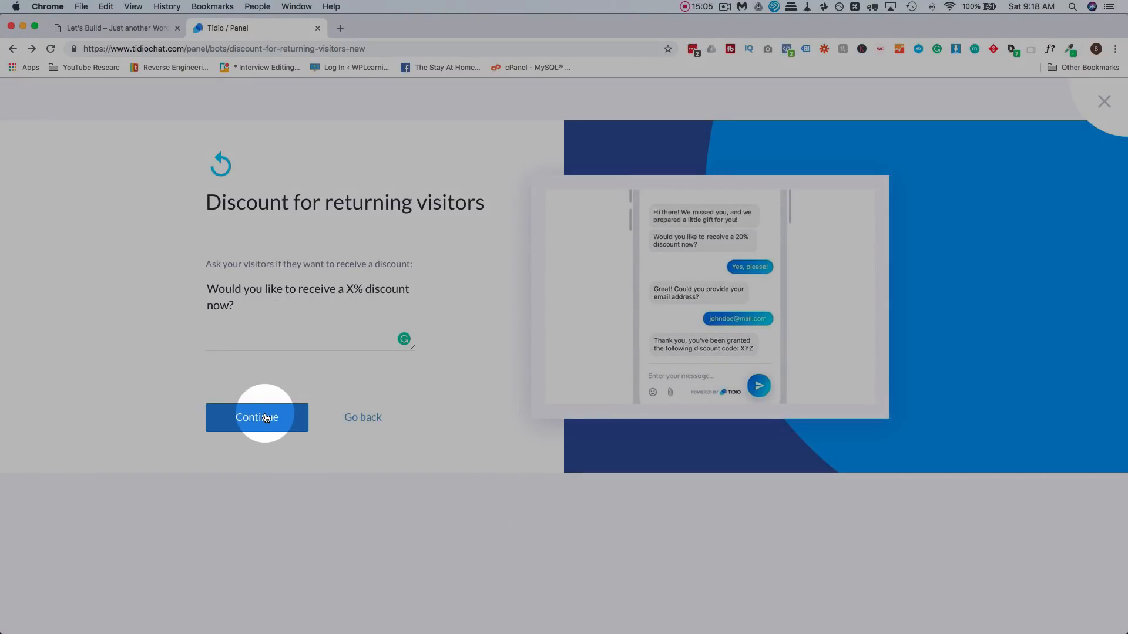
pyautogui.click(352, 292)
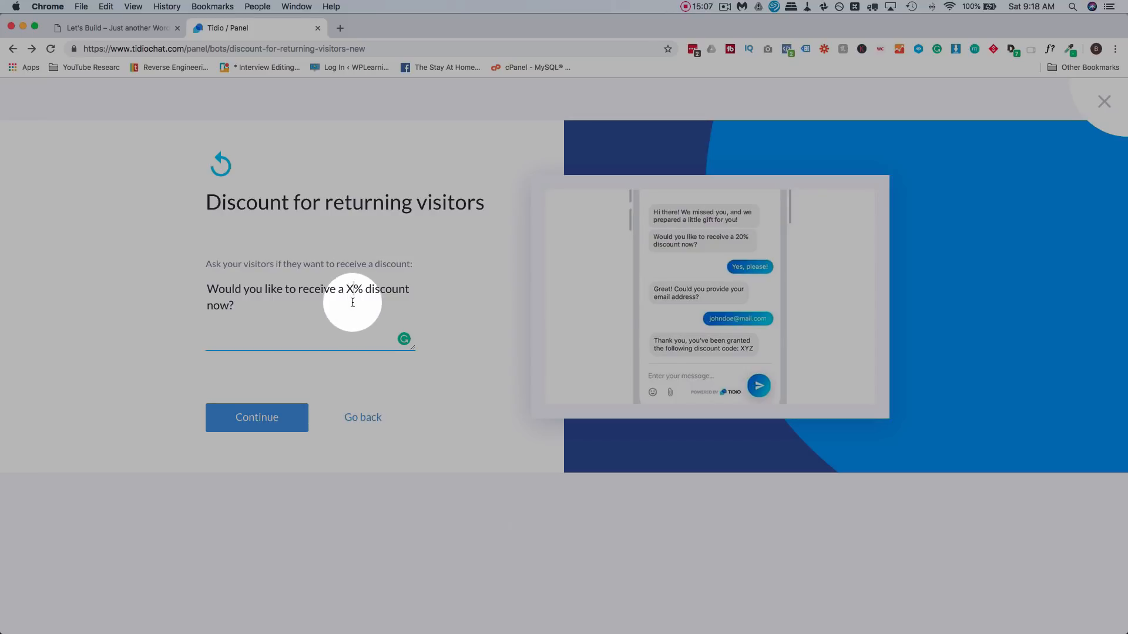
pyautogui.press('BackSpace')
pyautogui.write('25')
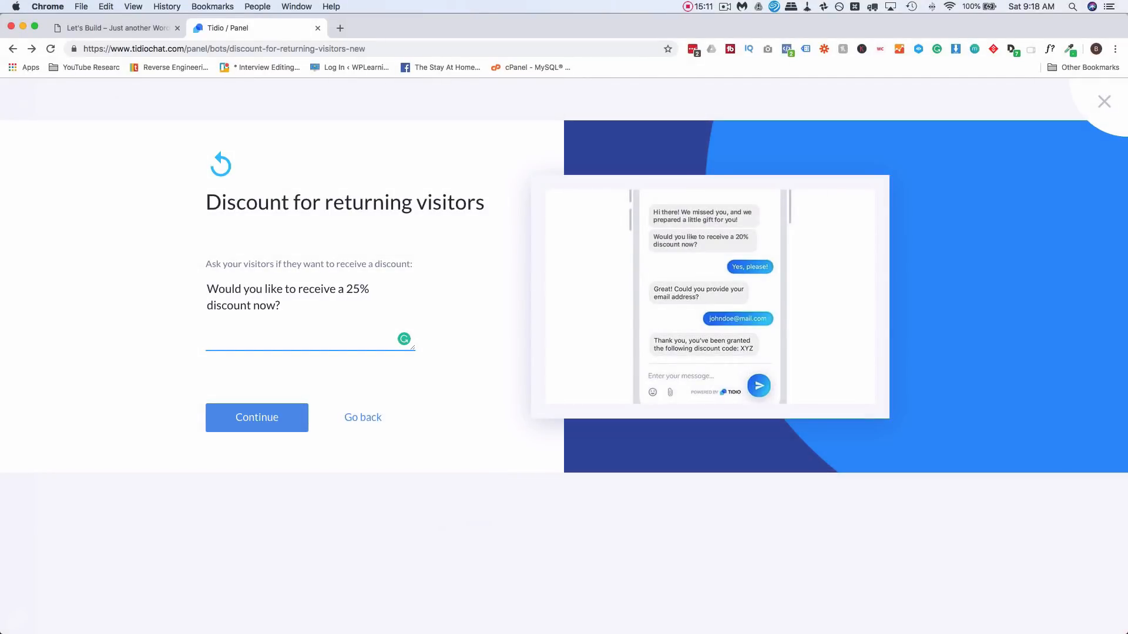
pyautogui.click(269, 420)
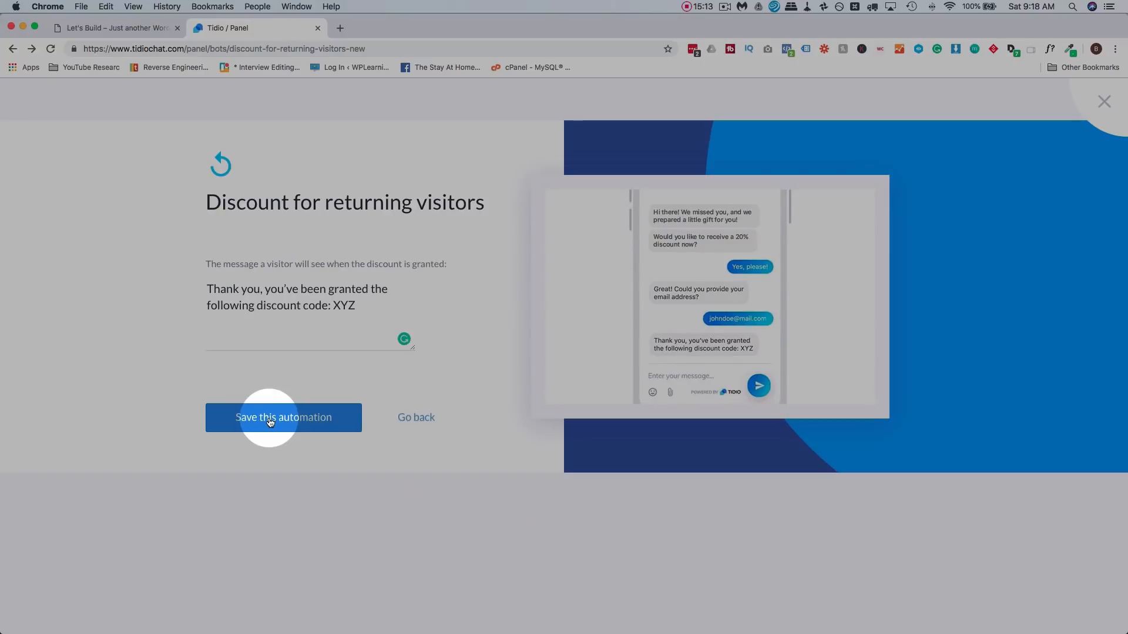
# - Replace the XYZ placeholder code with 25OFF and save the automation
pyautogui.doubleClick(345, 305)
pyautogui.write('25OFF')
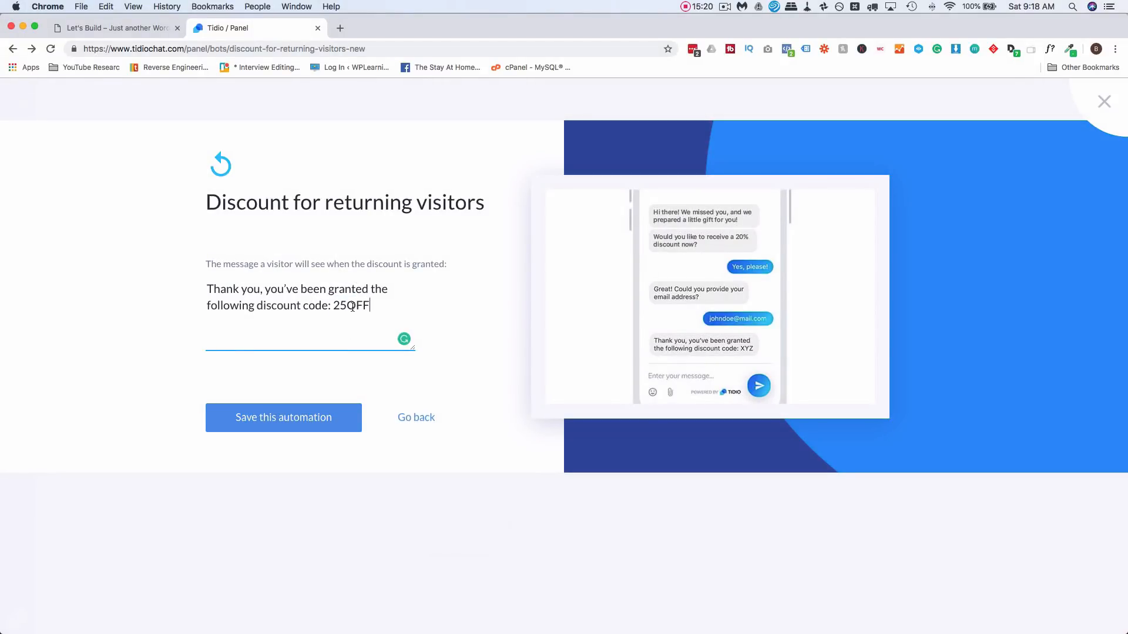
pyautogui.doubleClick(352, 306)
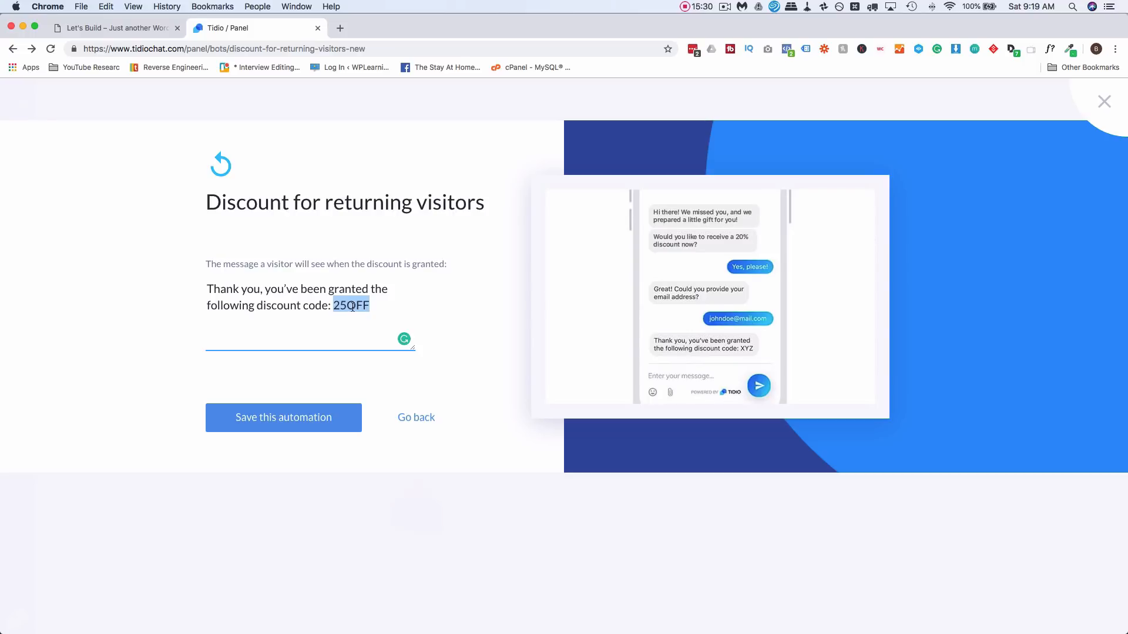
pyautogui.click(295, 426)
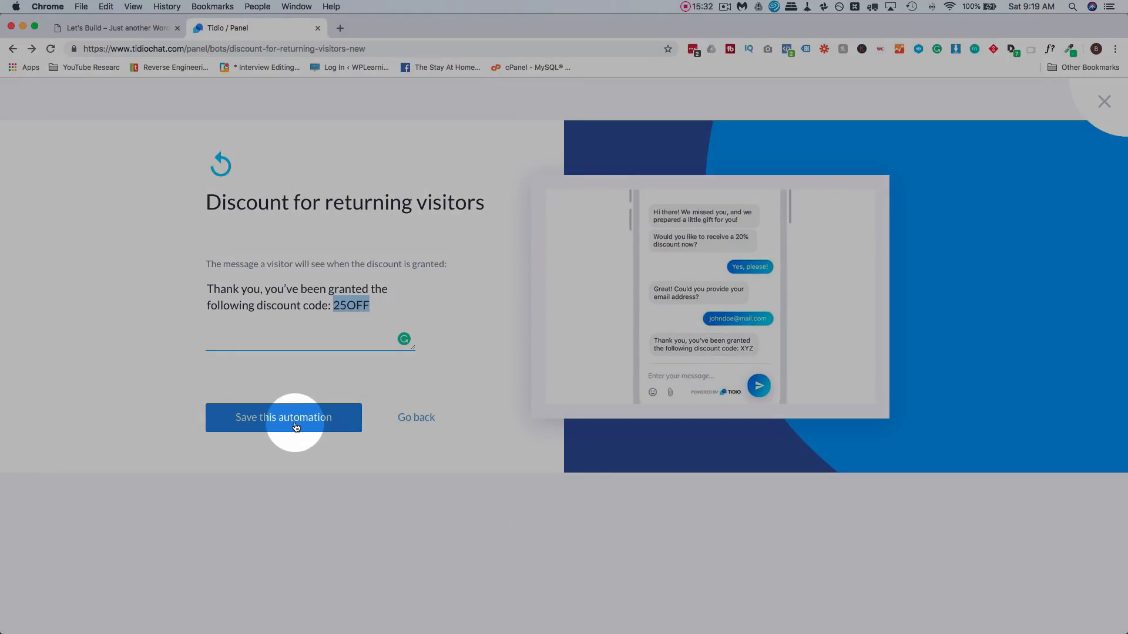
pyautogui.click(311, 423)
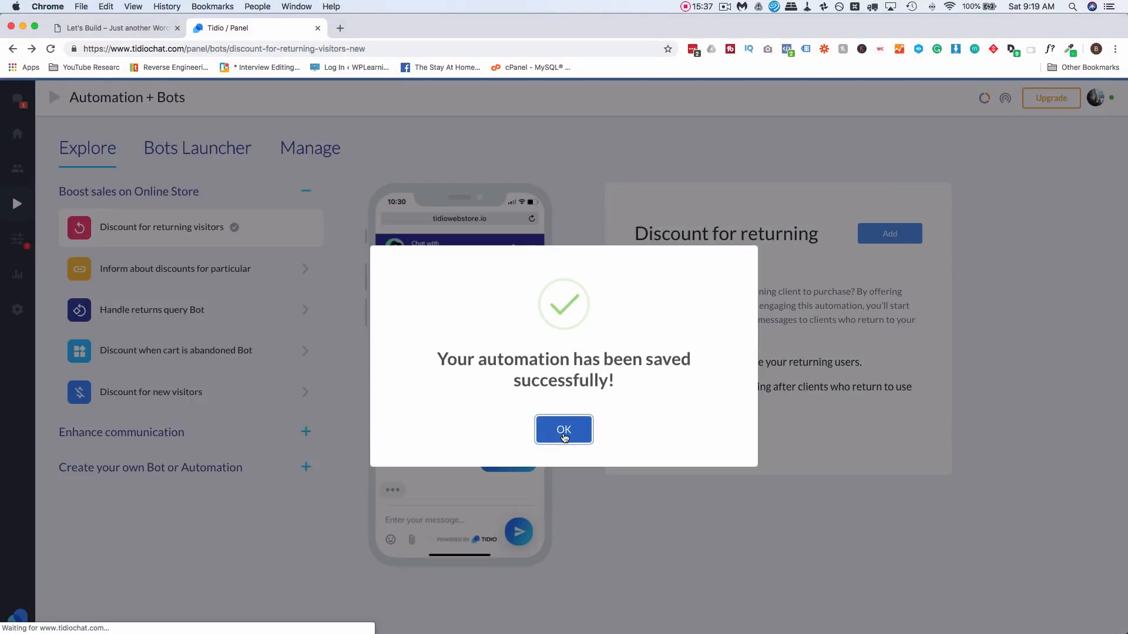
pyautogui.click(564, 429)
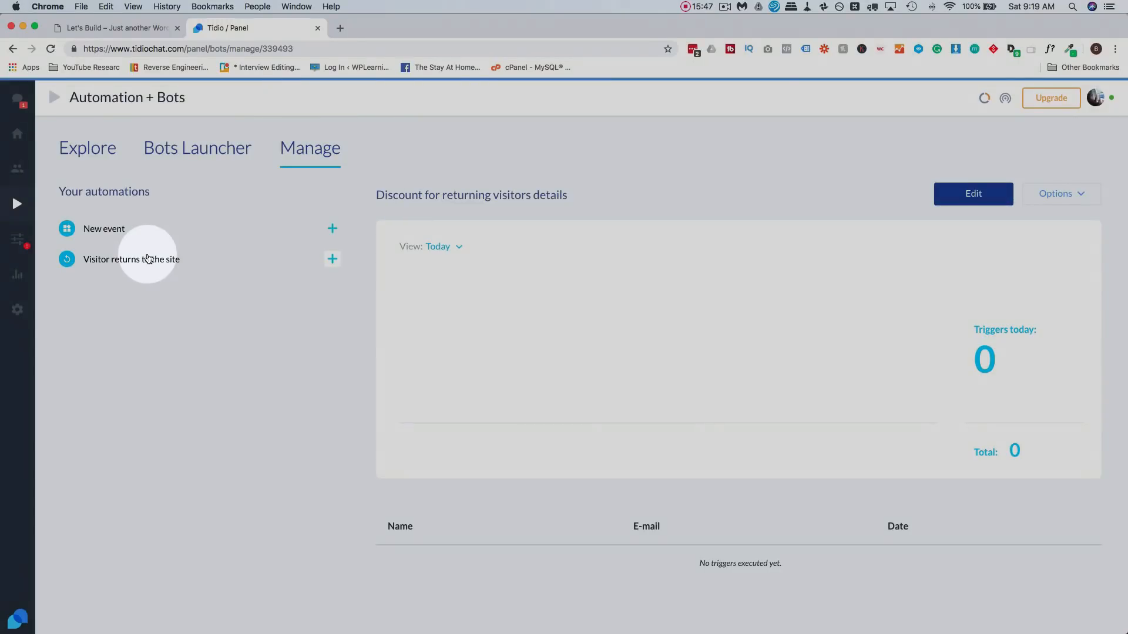
# - Expand Visitor returns to the site to see the discount automation listed
pyautogui.click(142, 259)
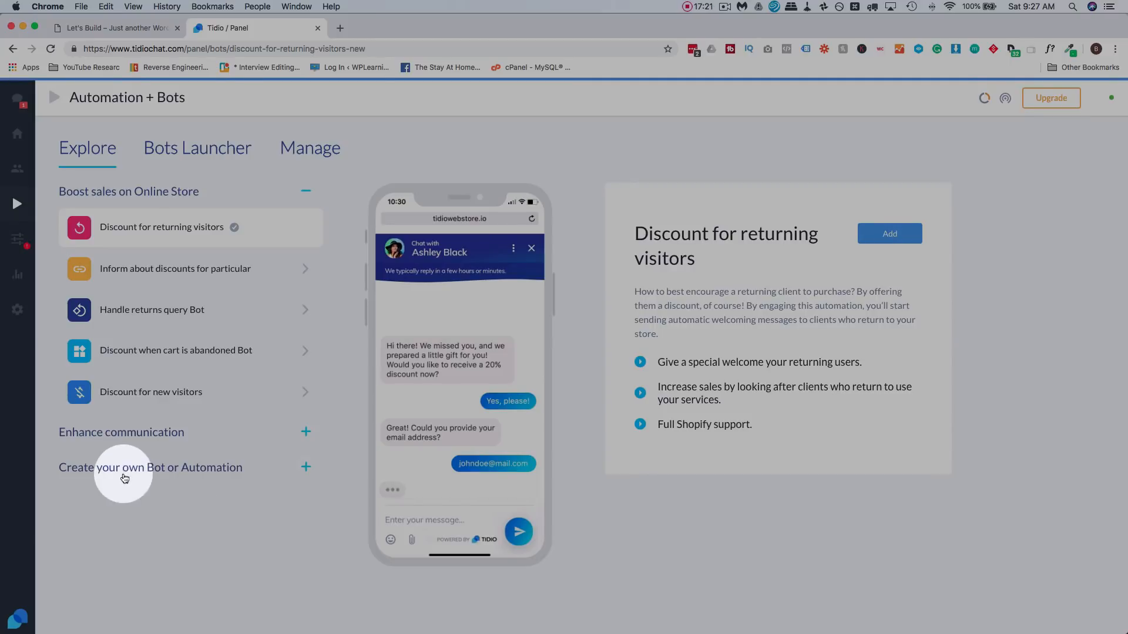
# - Create a new automation from scratch triggered on First visit on site
pyautogui.click(217, 473)
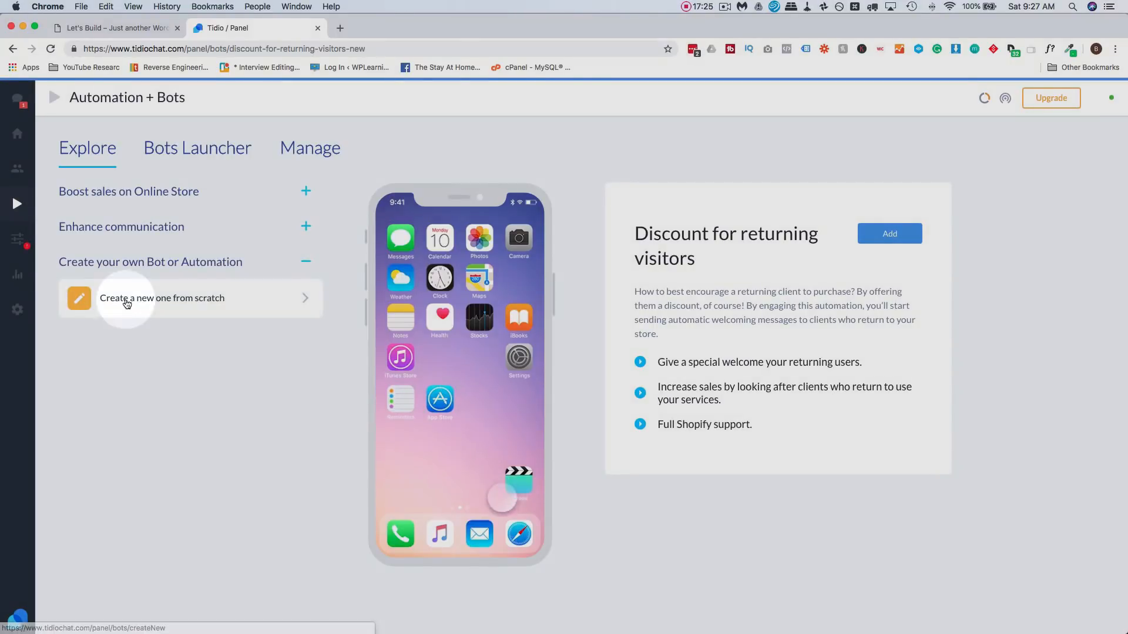
pyautogui.click(126, 301)
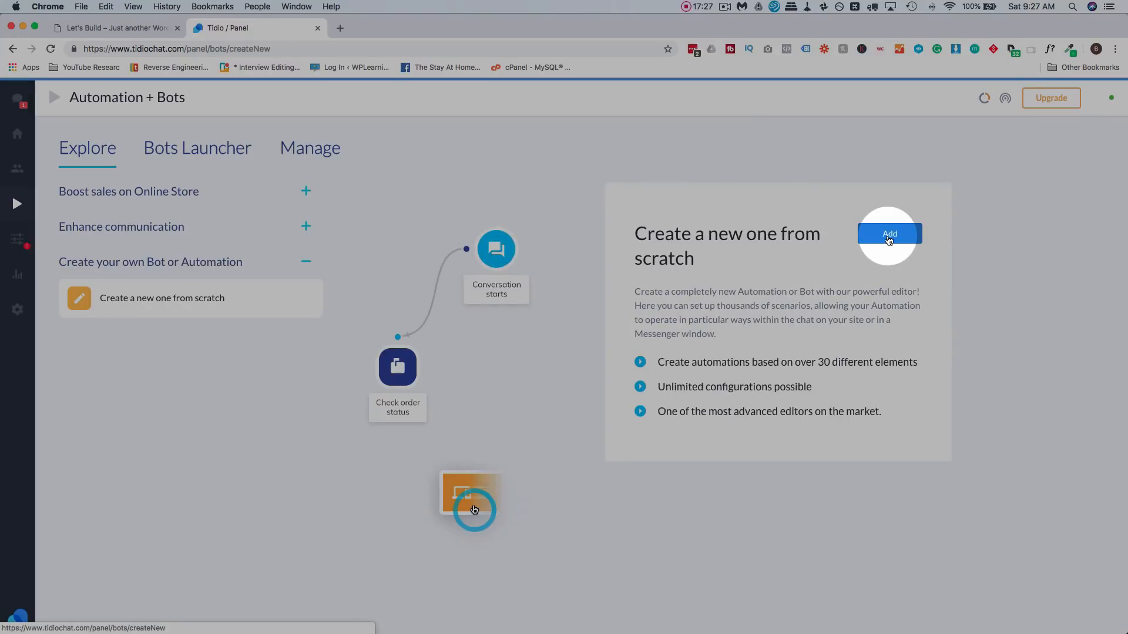
pyautogui.click(889, 235)
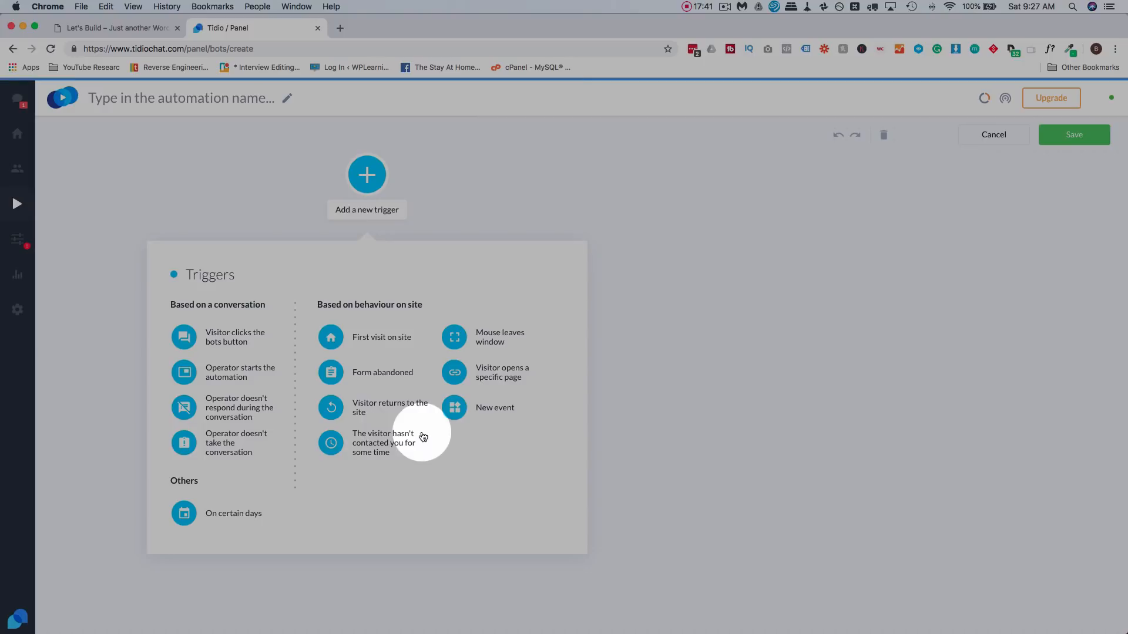
pyautogui.click(388, 339)
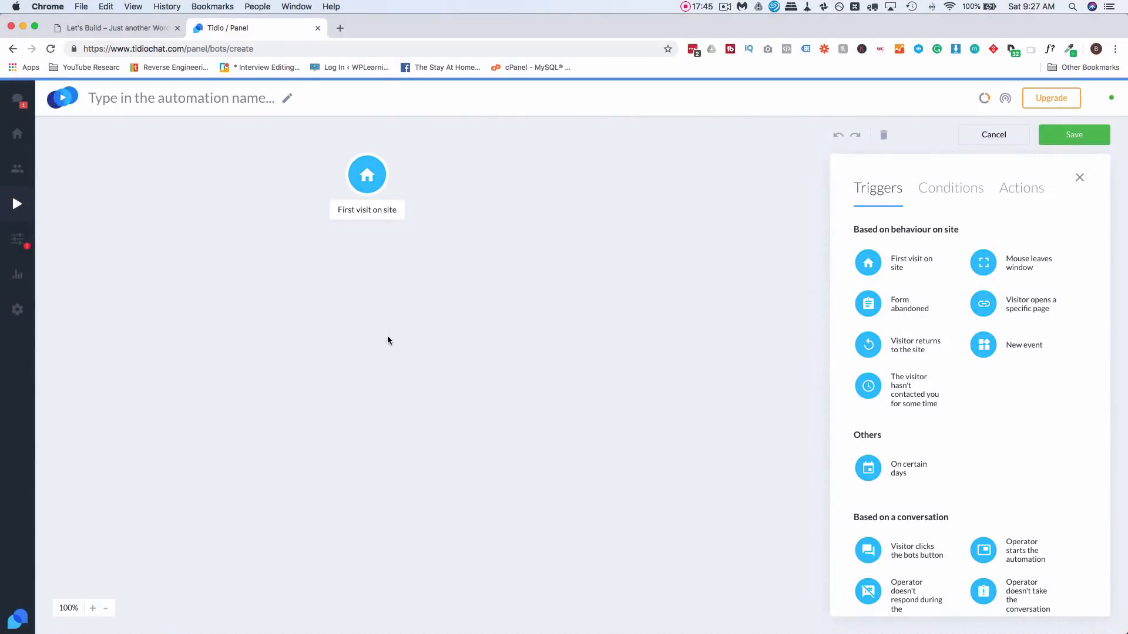
pyautogui.click(352, 206)
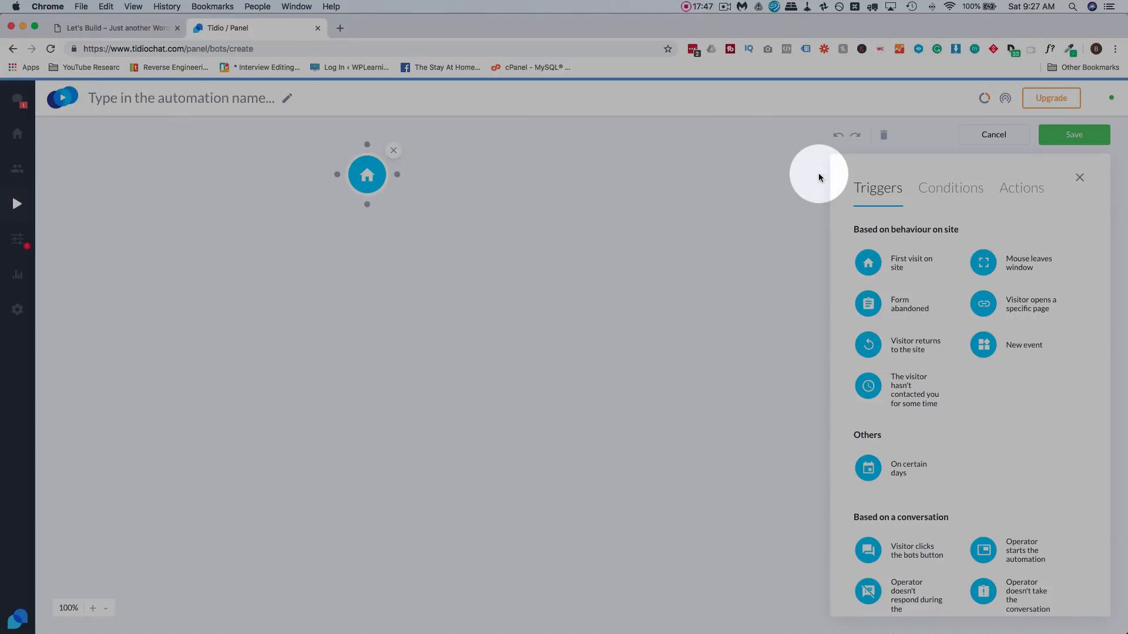
# - Add a Make a decision step and connect the first-visit trigger to it
pyautogui.click(1015, 190)
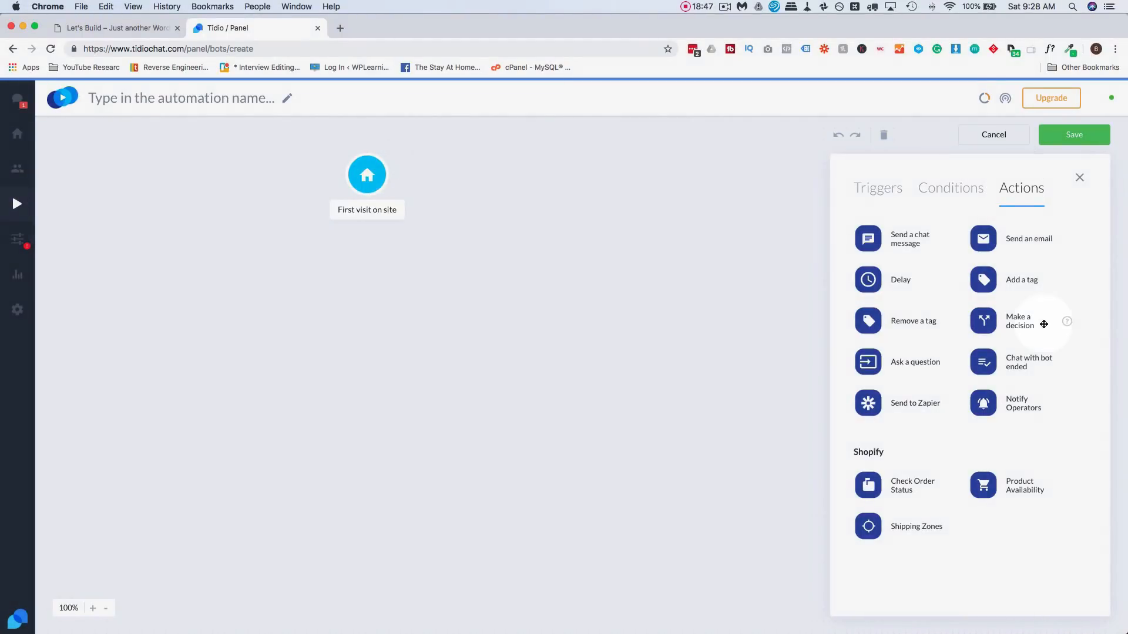
pyautogui.moveTo(1043, 324); pyautogui.dragTo(351, 320)
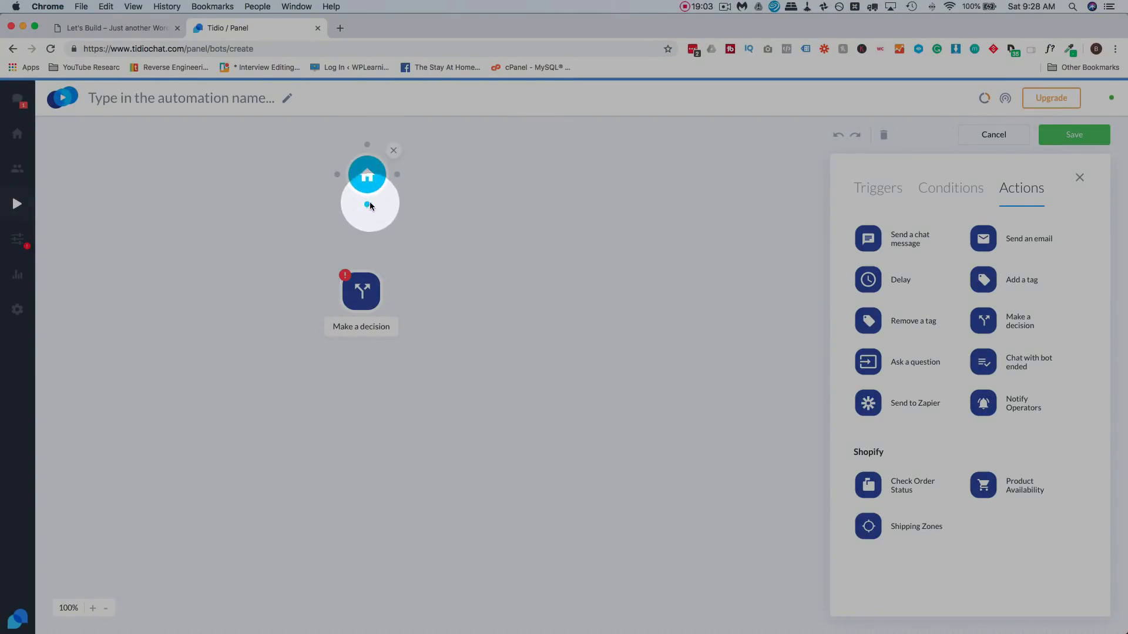
pyautogui.moveTo(368, 206); pyautogui.dragTo(373, 224)
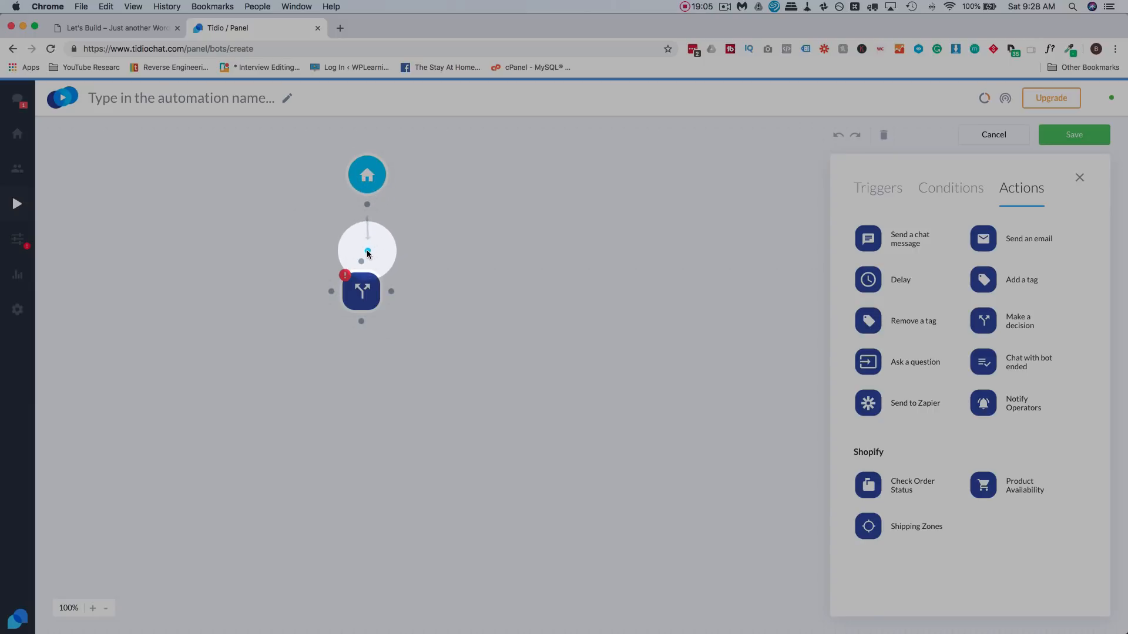
pyautogui.moveTo(363, 264); pyautogui.dragTo(364, 264)
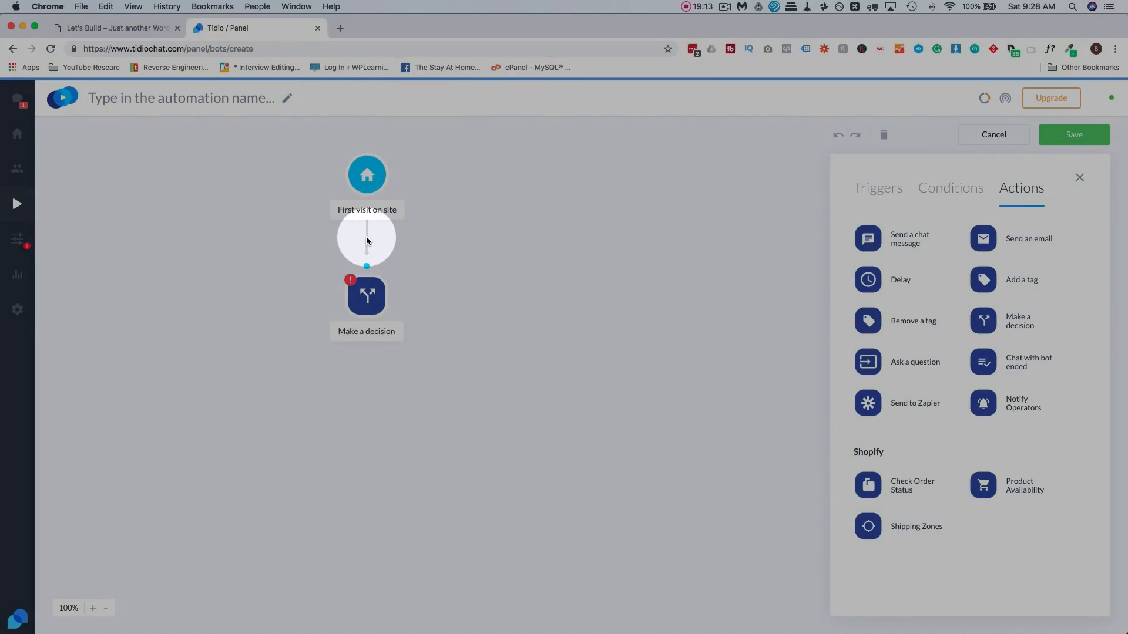
# - Reconnect the trigger to the decision and ask 'What are you struggling with right now in regards to WordPress?'
pyautogui.moveTo(368, 285); pyautogui.dragTo(357, 285)
pyautogui.click(361, 236)
pyautogui.moveTo(367, 208); pyautogui.dragTo(208, 271)
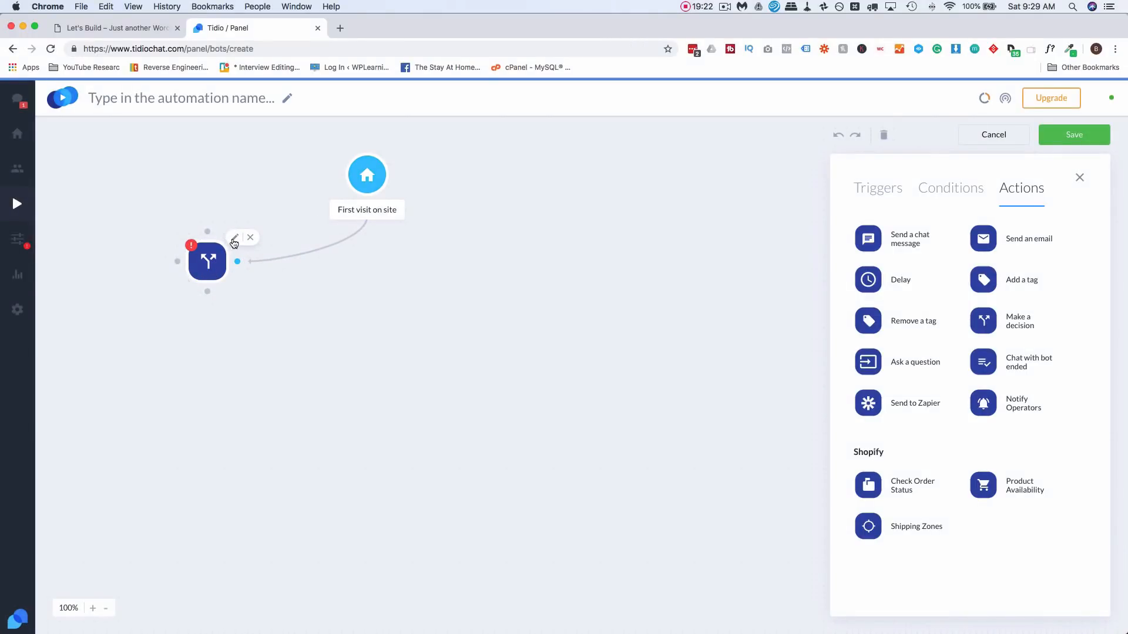
pyautogui.click(234, 238)
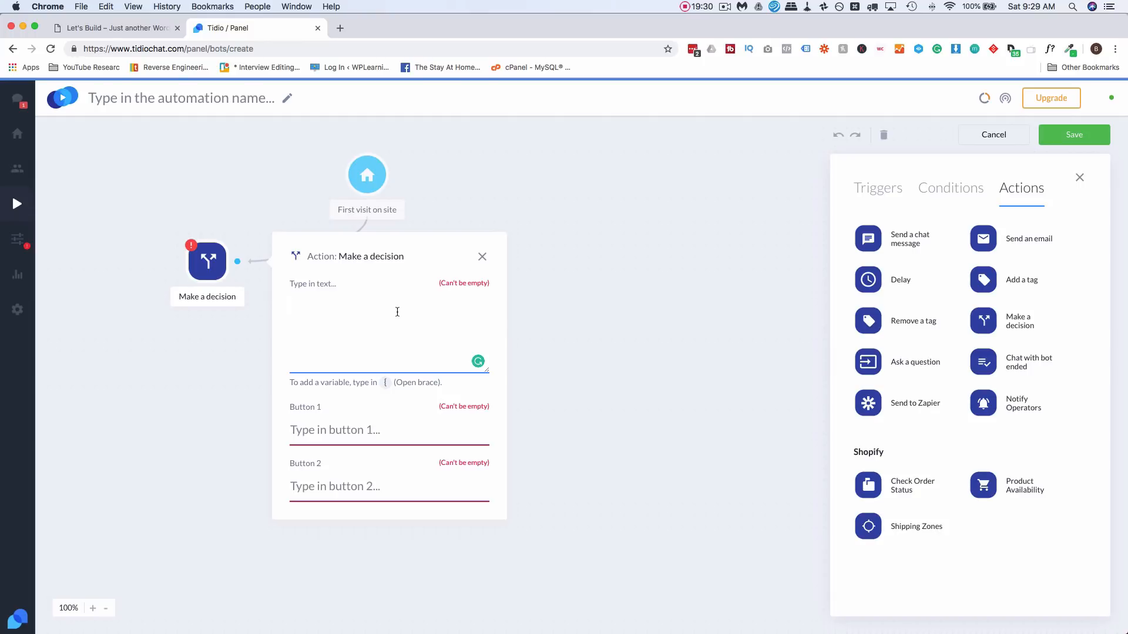
pyautogui.write('What are you struggling with right now in regards to WordPress?')
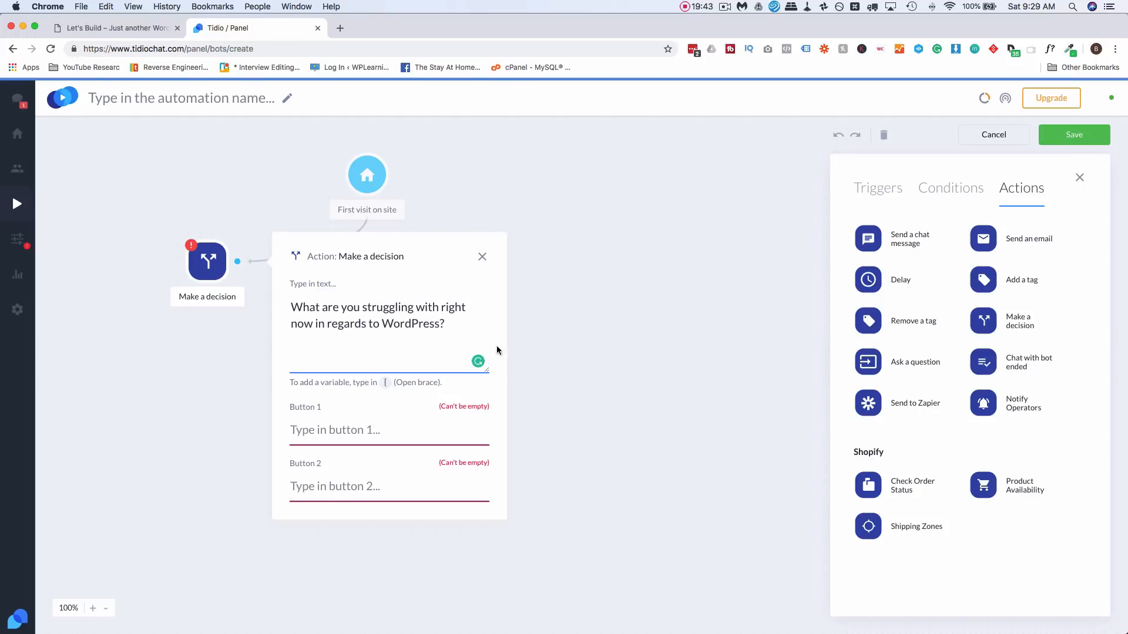
# - Fill the three answer buttons with Site speed, SEO and Security
pyautogui.click(368, 433)
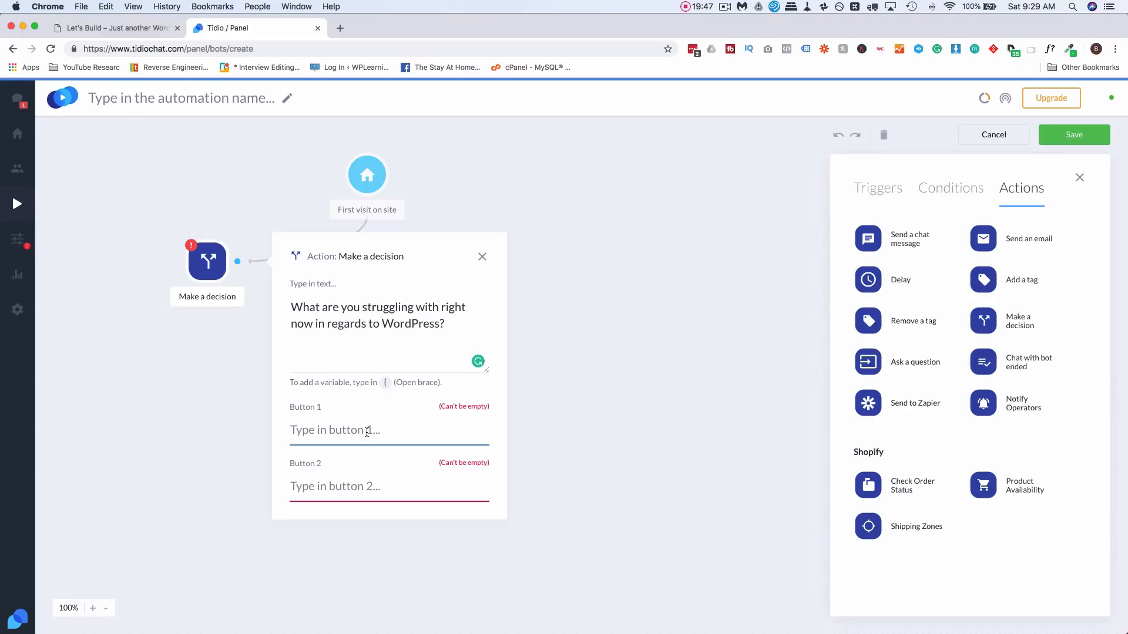
pyautogui.write('Site speed')
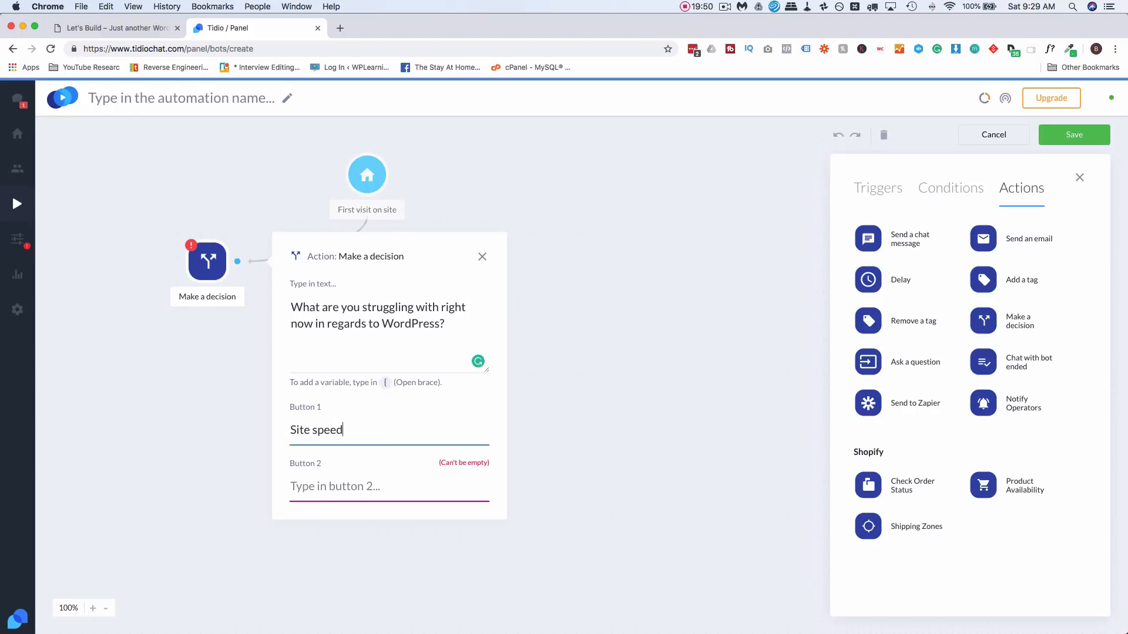
pyautogui.click(365, 473)
pyautogui.write('SEO')
pyautogui.click(352, 543)
pyautogui.write('S')
pyautogui.write('ecurity')
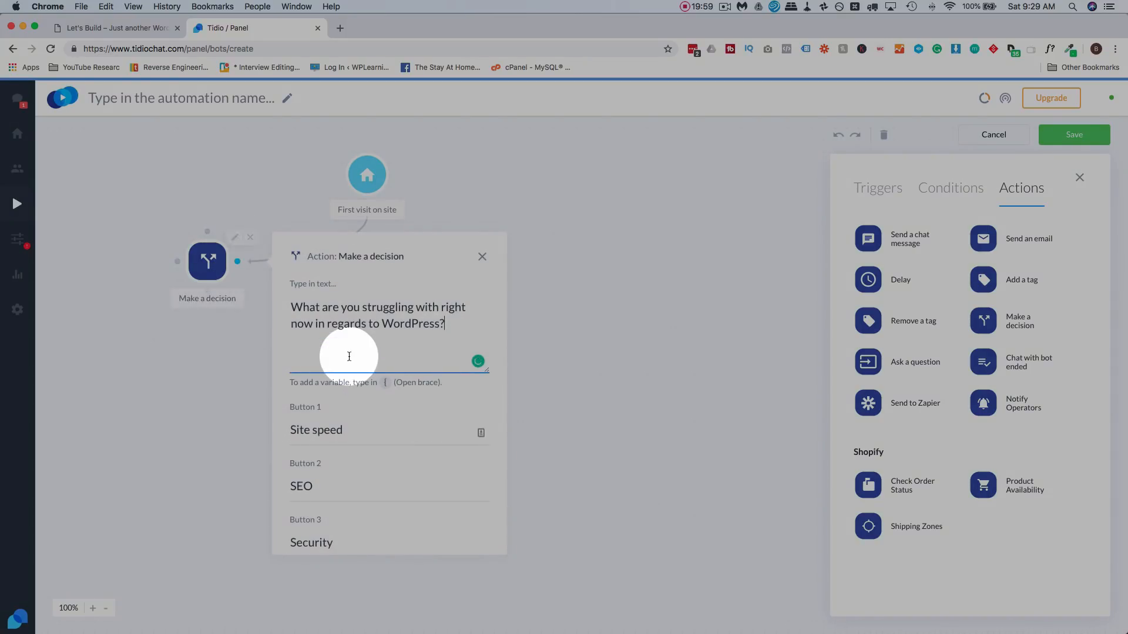
# - Move the decision below the trigger, reconnect them, and add a Send a chat message step
pyautogui.scroll(-1, 349, 359)
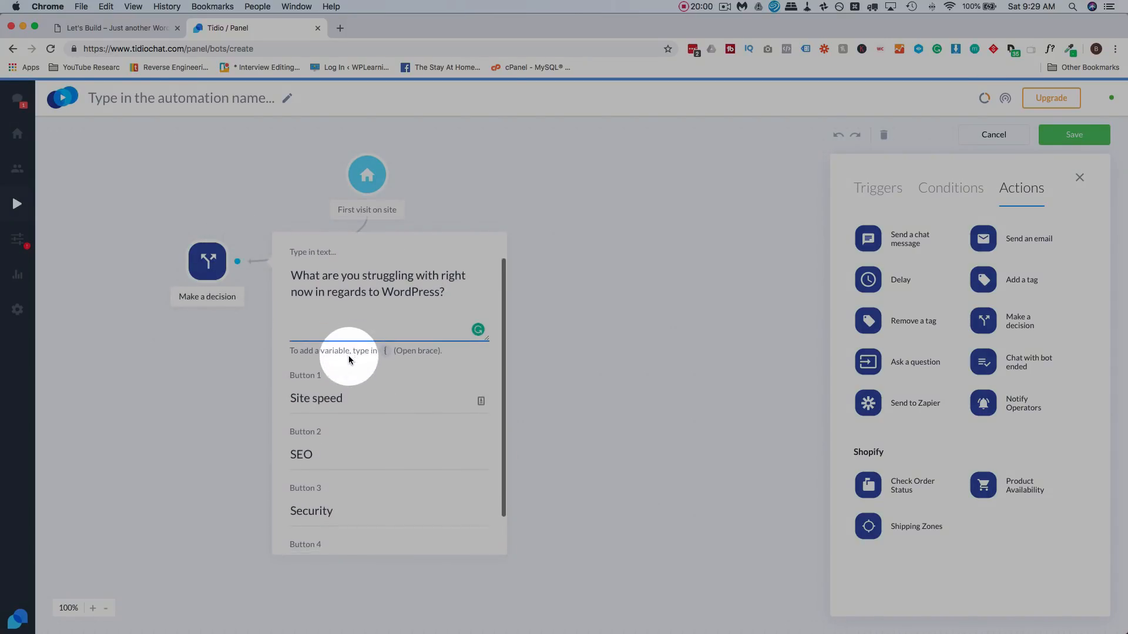
pyautogui.scroll(-1, 353, 359)
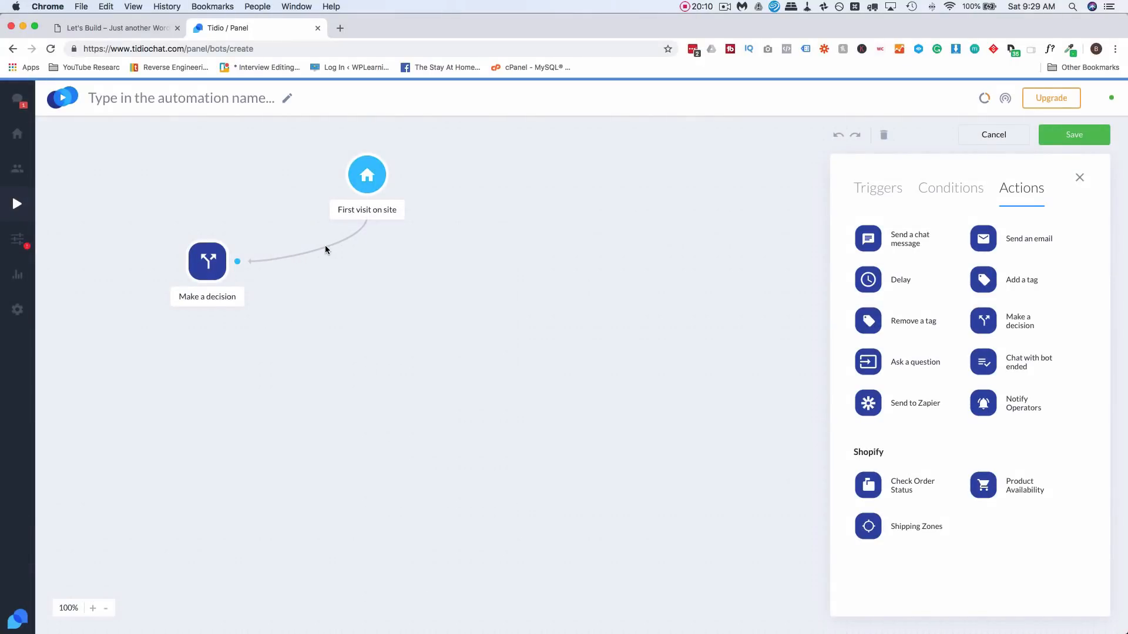
pyautogui.moveTo(208, 262); pyautogui.dragTo(367, 280)
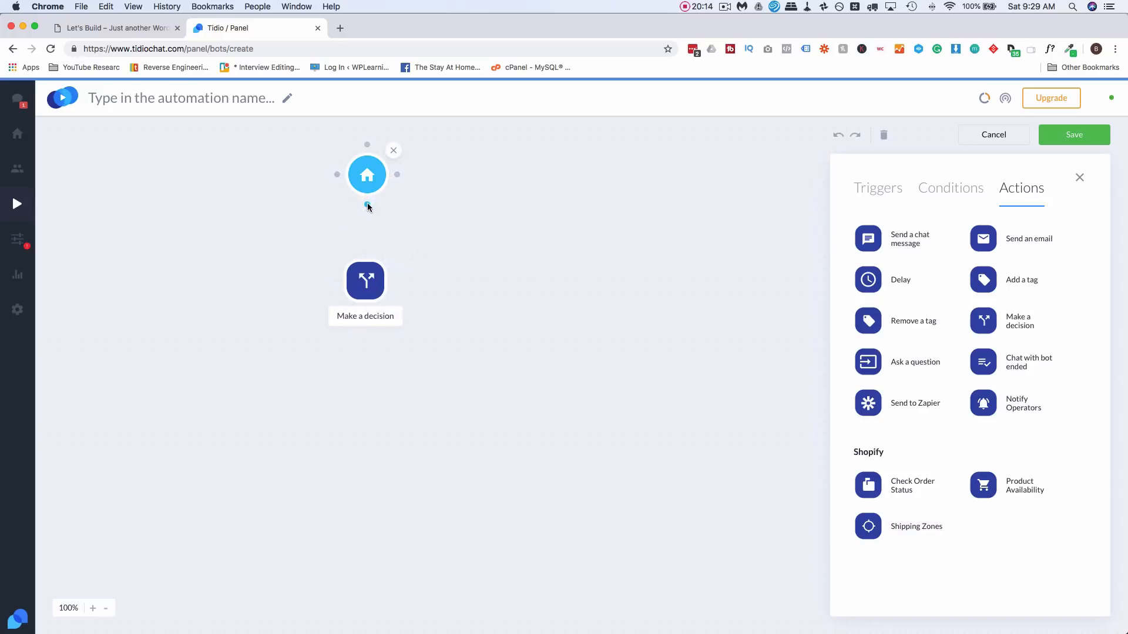
pyautogui.moveTo(367, 203); pyautogui.dragTo(367, 251)
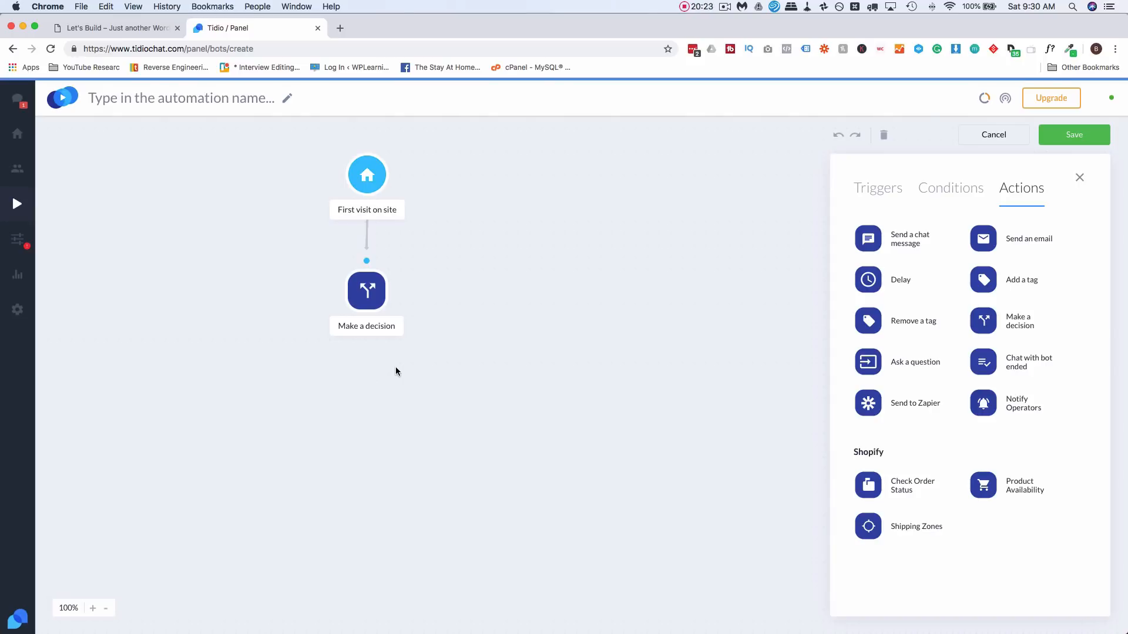
pyautogui.moveTo(874, 255); pyautogui.dragTo(210, 374)
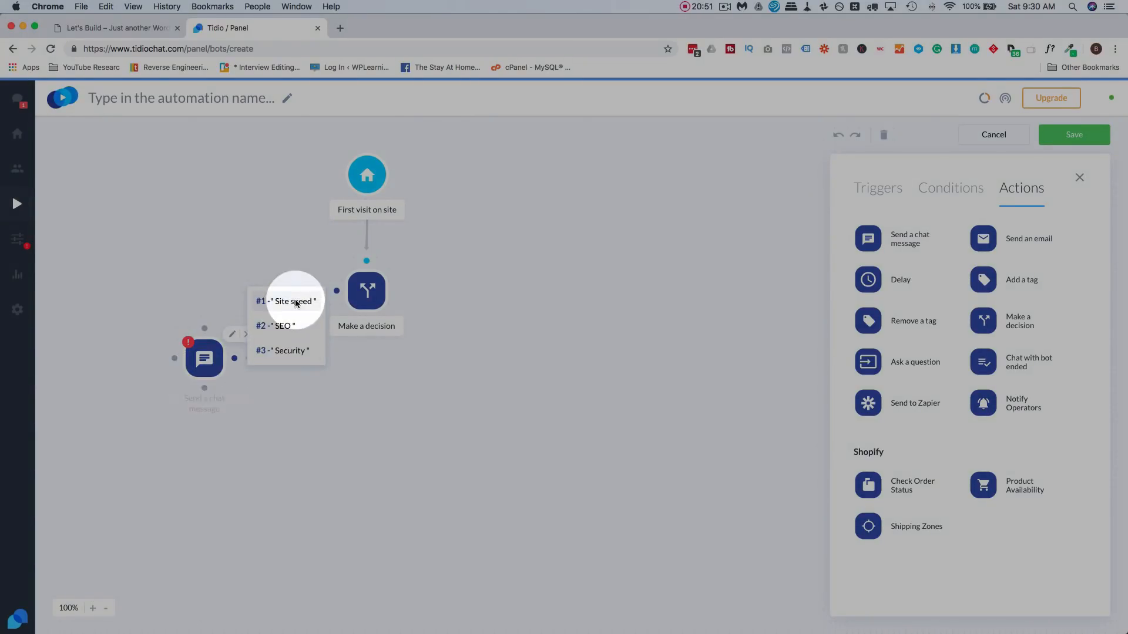
# - Link the #1 Site speed option to the chat message, remove the stray 'to', and copy its text
pyautogui.click(295, 303)
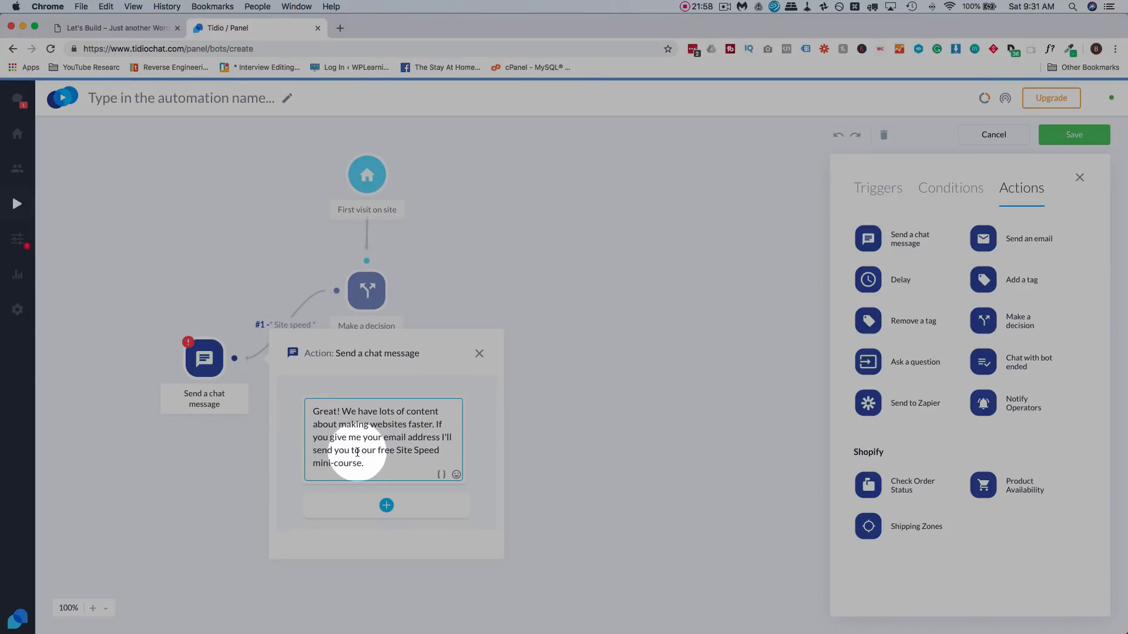
pyautogui.press('BackSpace')
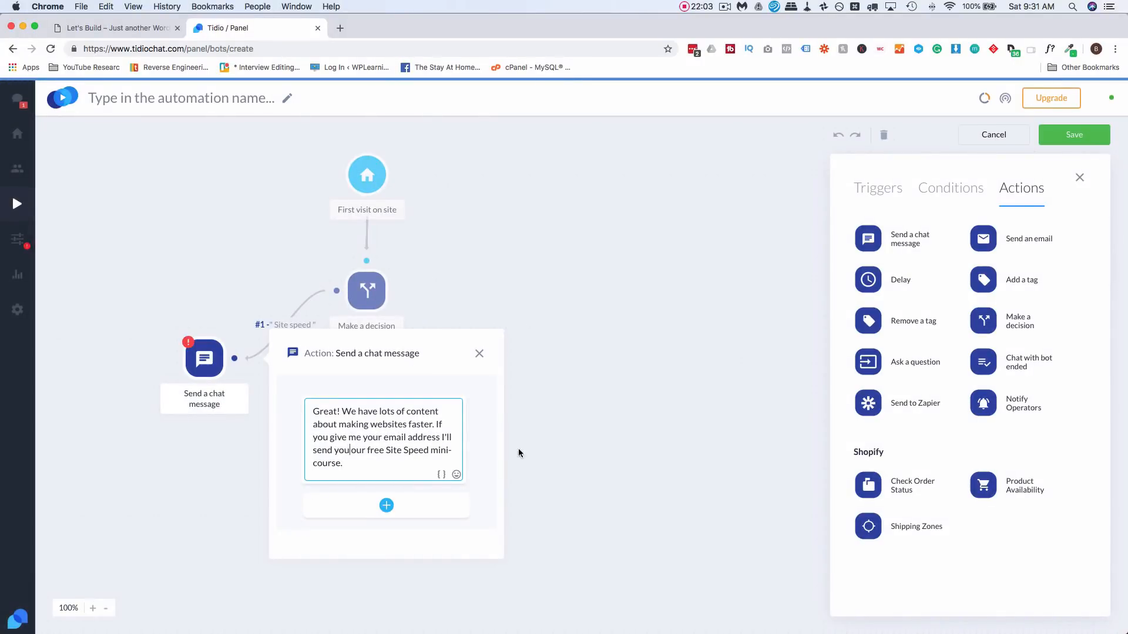
pyautogui.click(566, 449)
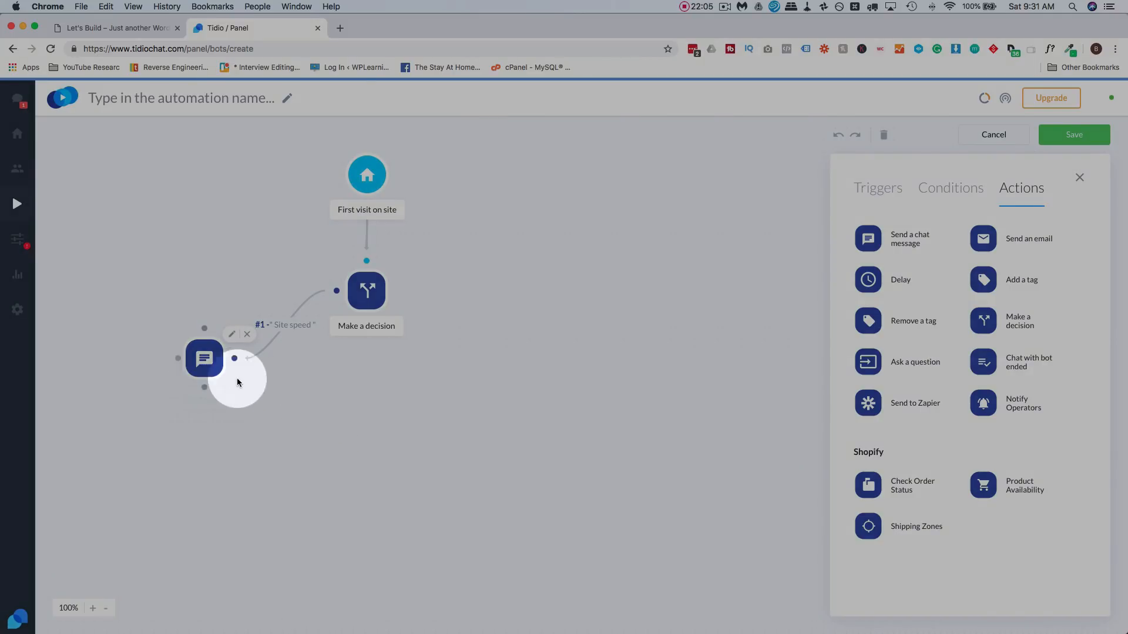
pyautogui.click(232, 334)
pyautogui.doubleClick(369, 438)
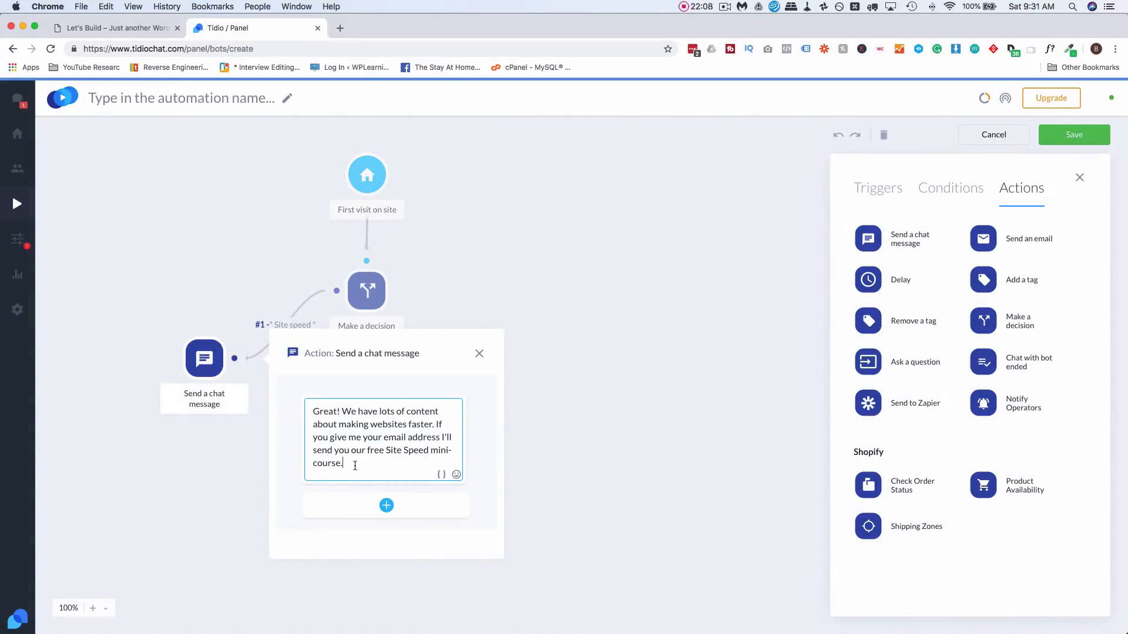
pyautogui.moveTo(353, 464); pyautogui.dragTo(314, 411)
pyautogui.press('cmd+c')
pyautogui.click(480, 354)
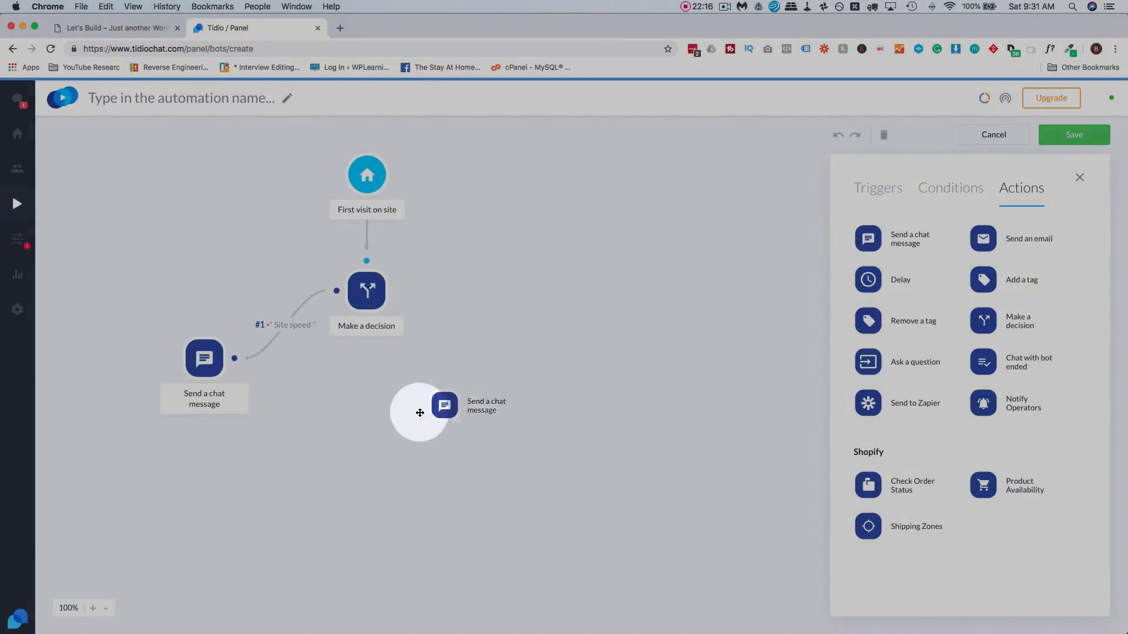
# - Add a chat message for the SEO choice, adapting the text to search engines and an SEO course
pyautogui.moveTo(445, 408); pyautogui.dragTo(357, 398)
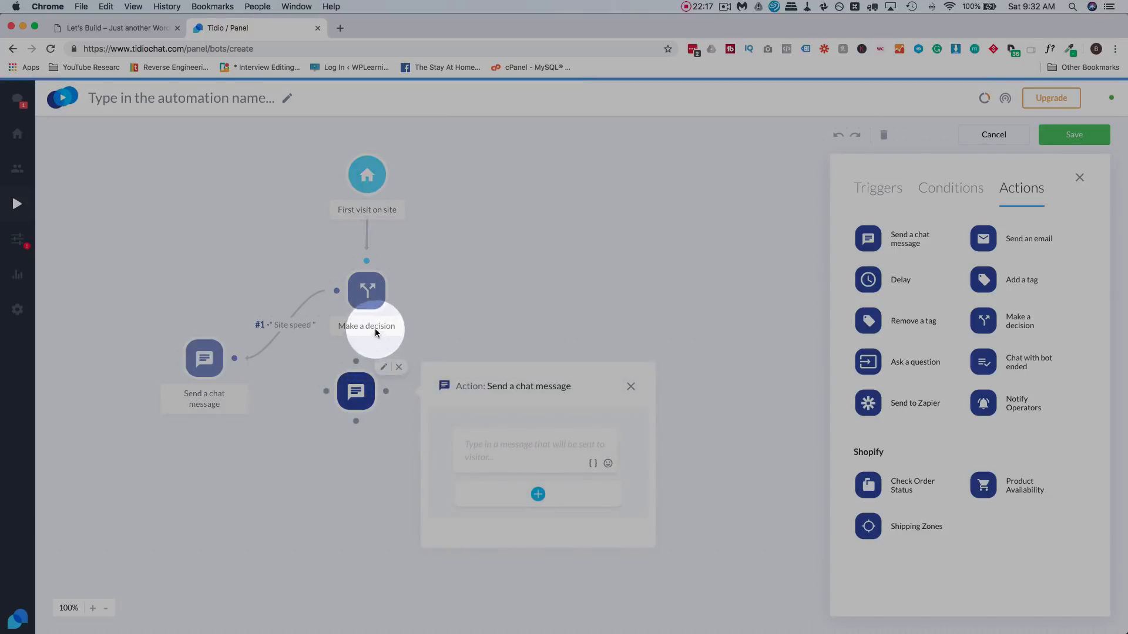
pyautogui.moveTo(365, 314); pyautogui.dragTo(355, 365)
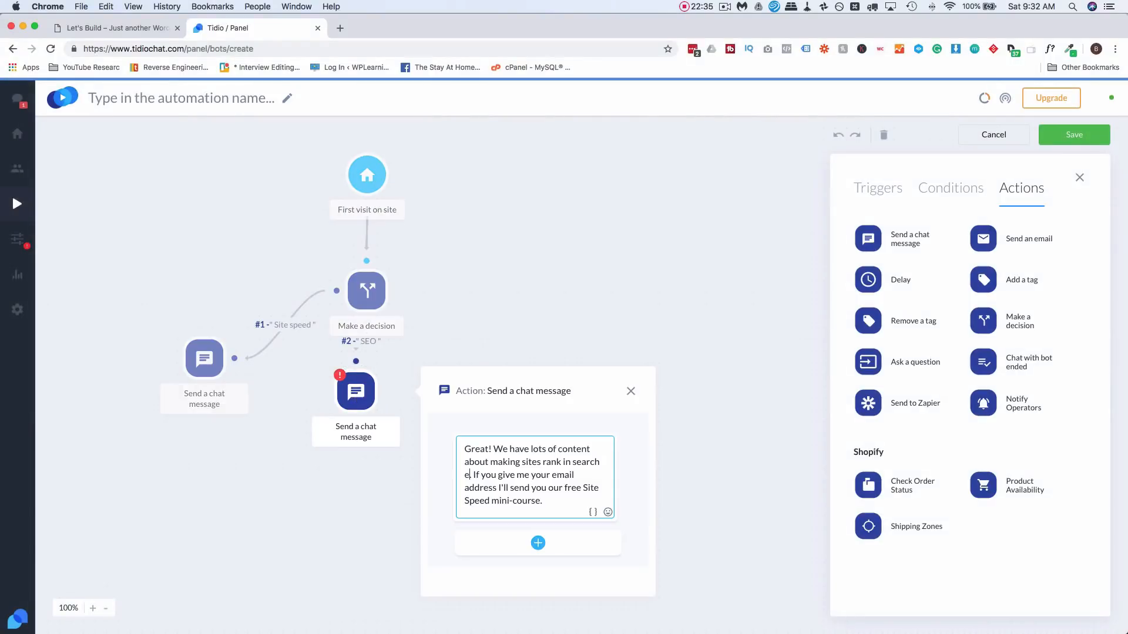
pyautogui.write('ngines')
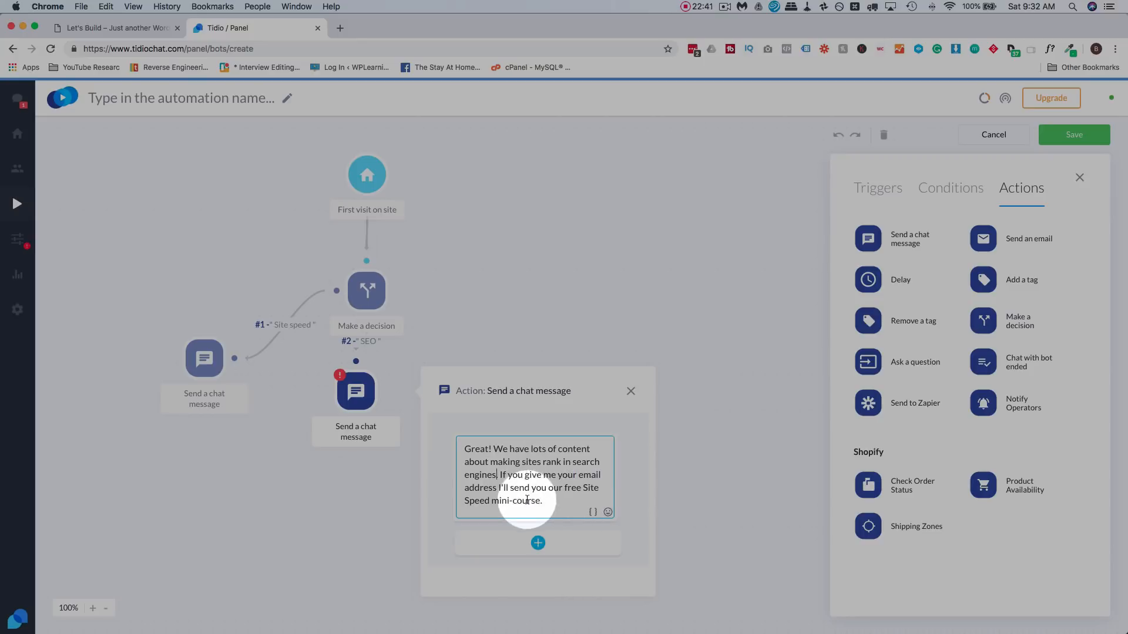
pyautogui.moveTo(491, 500); pyautogui.dragTo(581, 488)
pyautogui.write('SEO')
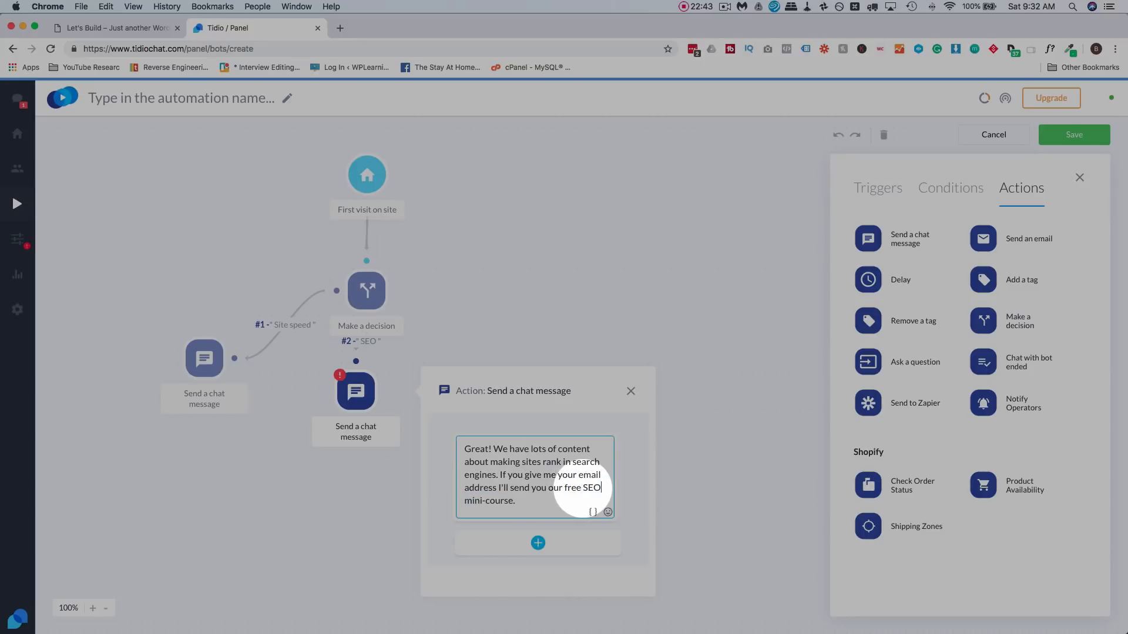
pyautogui.click(673, 464)
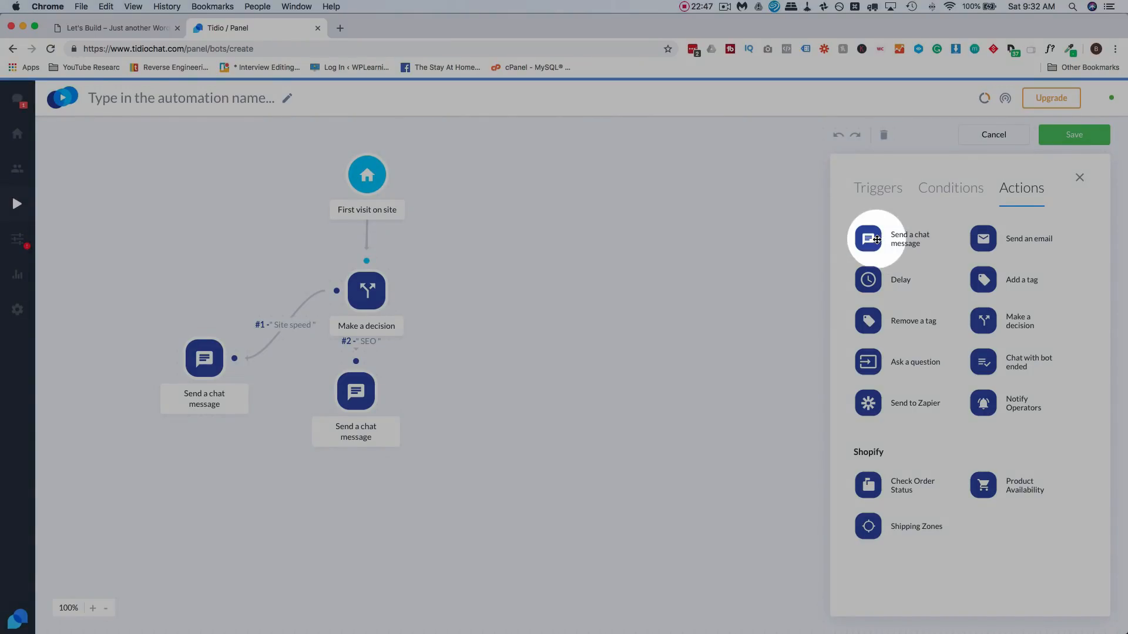
# - Add a Security chat message with pasted text changed to WordPress security and a Security course
pyautogui.moveTo(875, 236); pyautogui.dragTo(488, 353)
pyautogui.click(383, 291)
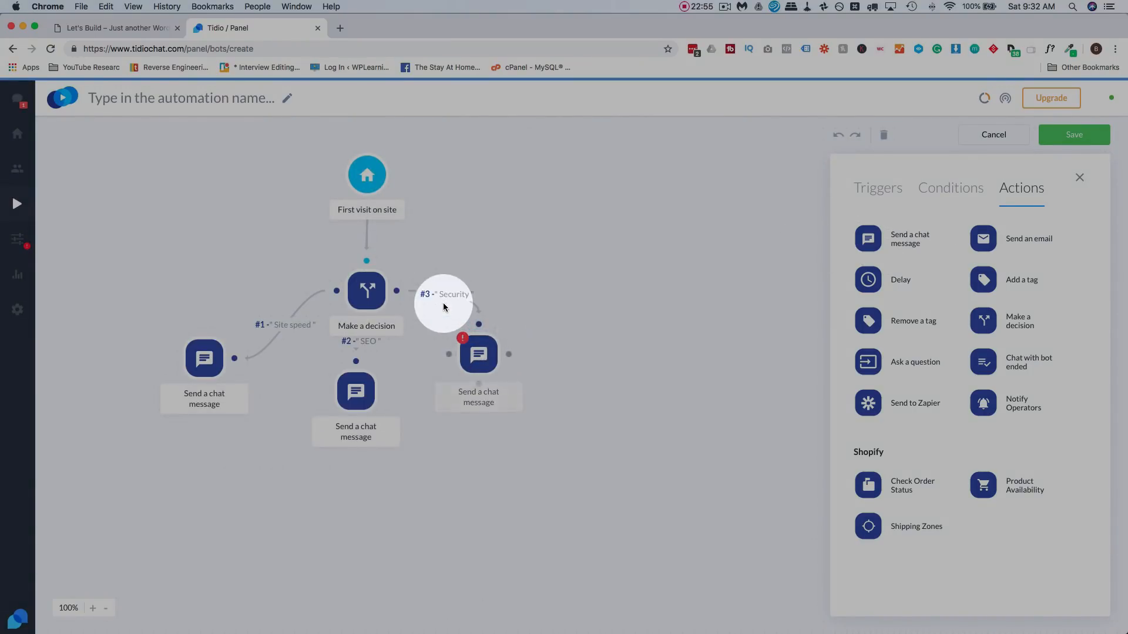
pyautogui.click(480, 358)
pyautogui.click(296, 410)
pyautogui.press('cmd+v')
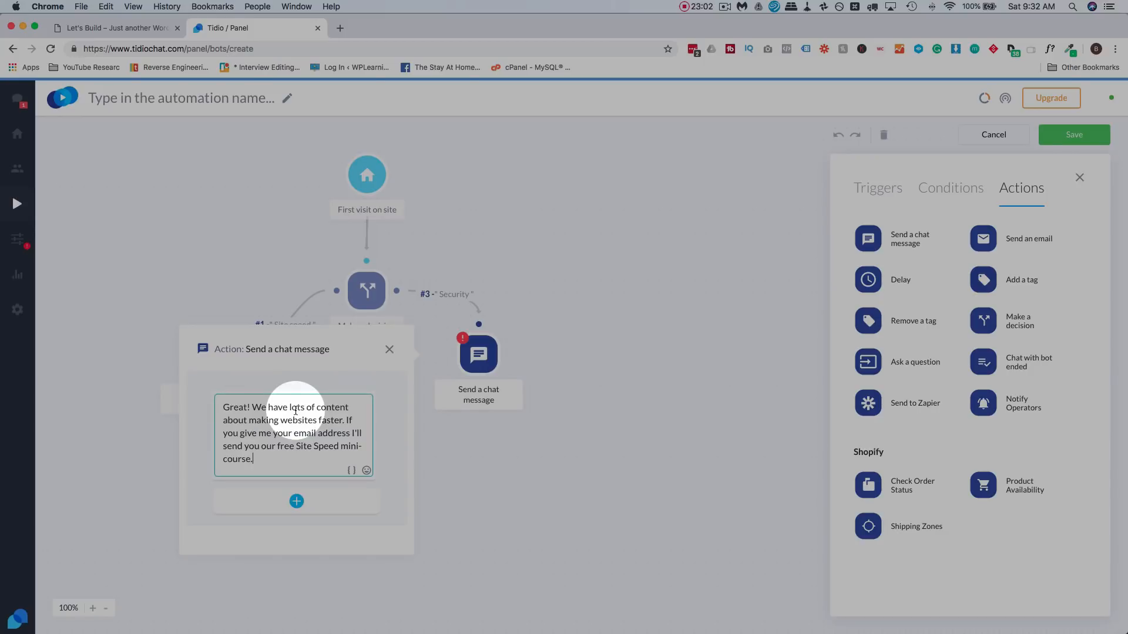
pyautogui.moveTo(342, 420); pyautogui.dragTo(248, 420)
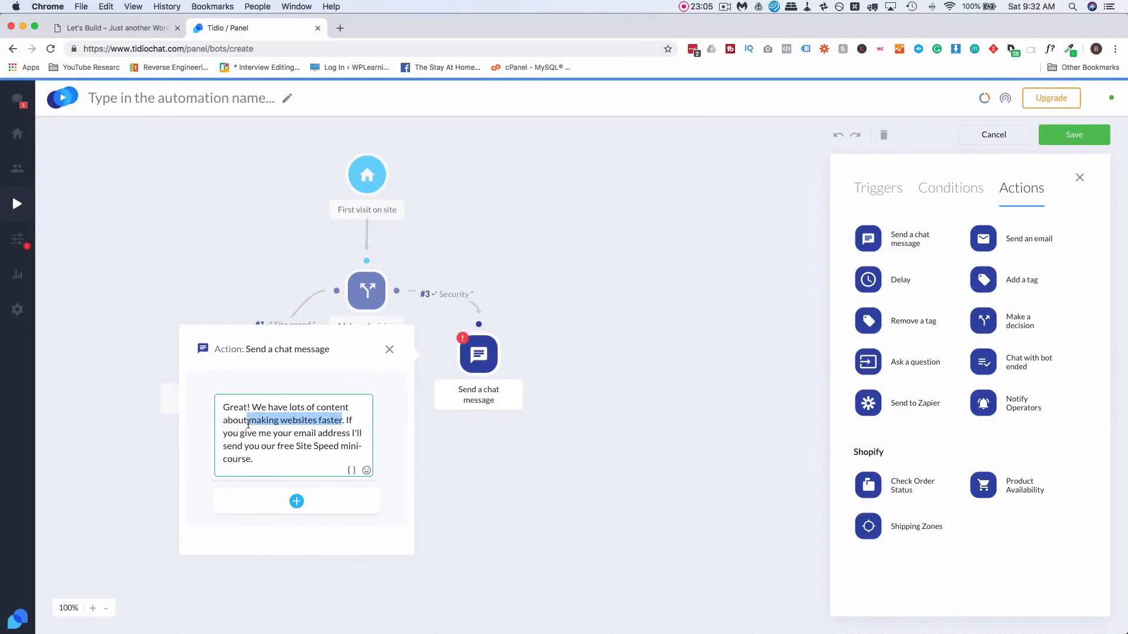
pyautogui.write('WordPress')
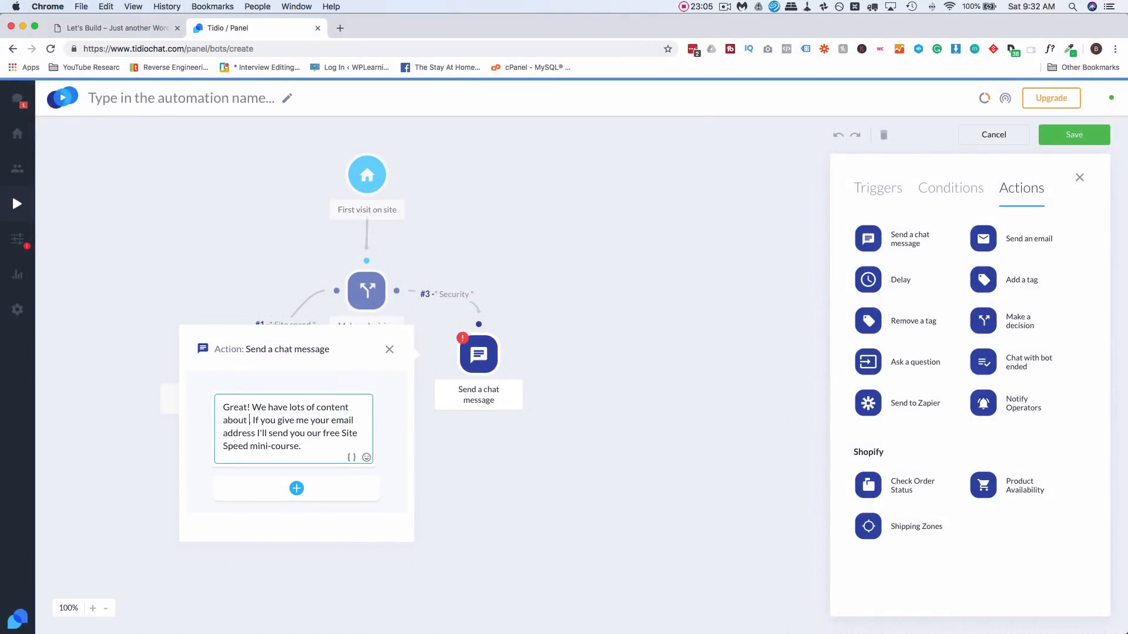
pyautogui.write(' security.')
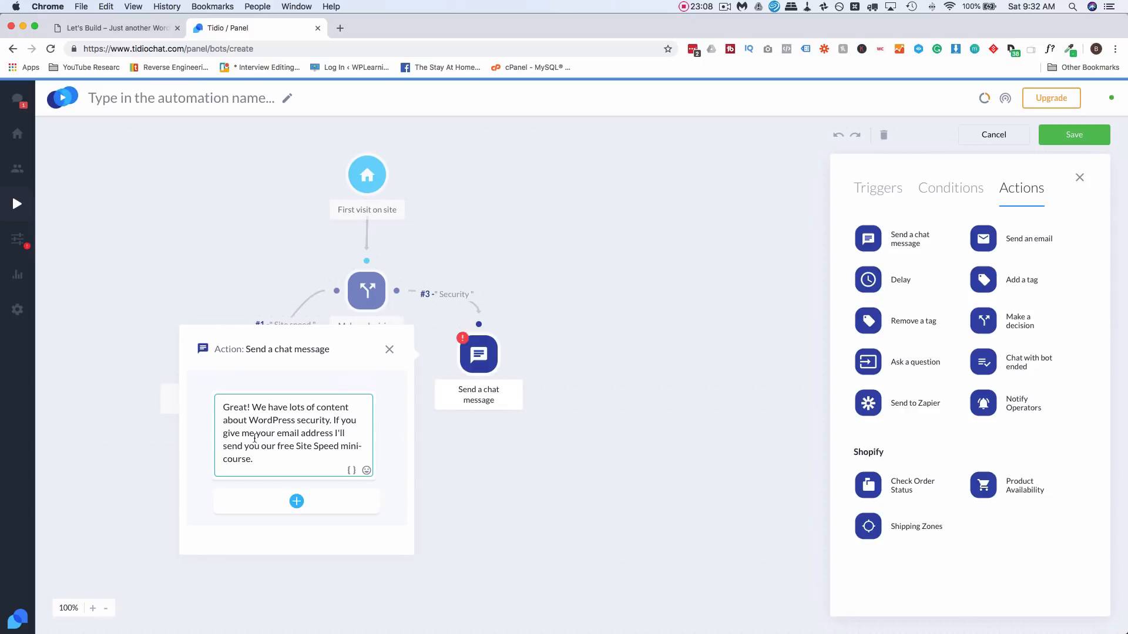
pyautogui.moveTo(297, 447); pyautogui.dragTo(330, 446)
pyautogui.write('Security')
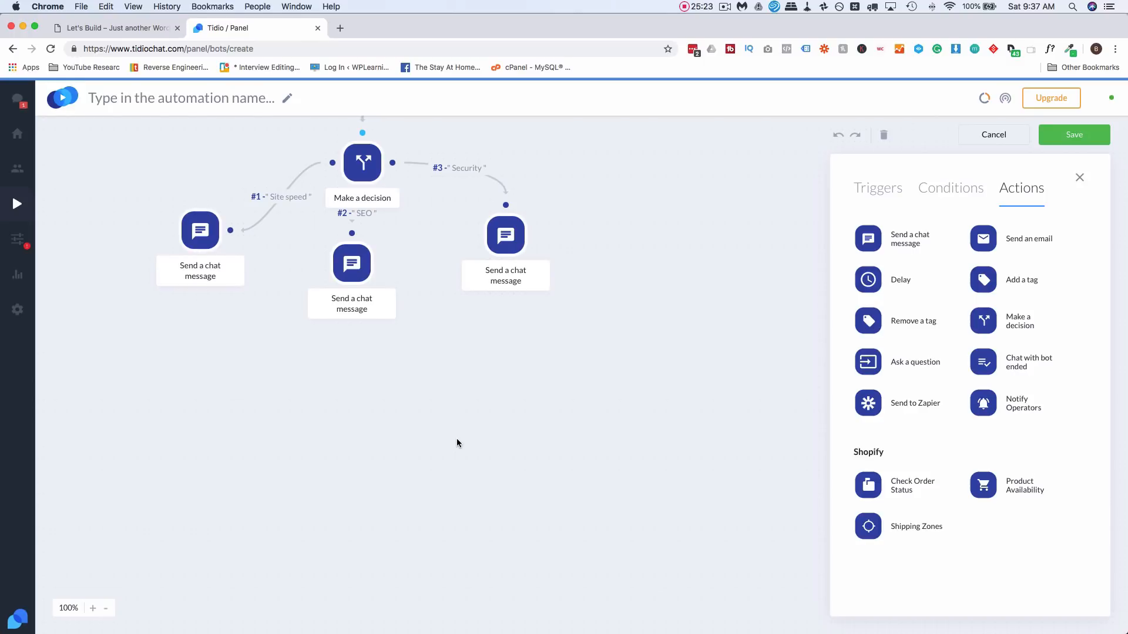
pyautogui.click(201, 230)
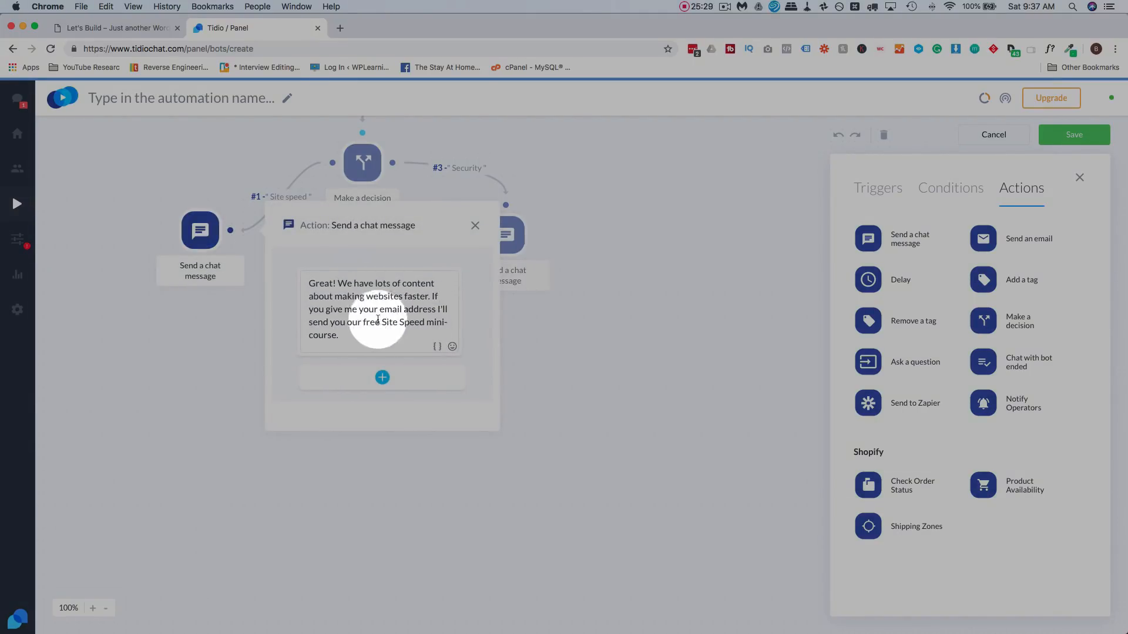
pyautogui.click(194, 376)
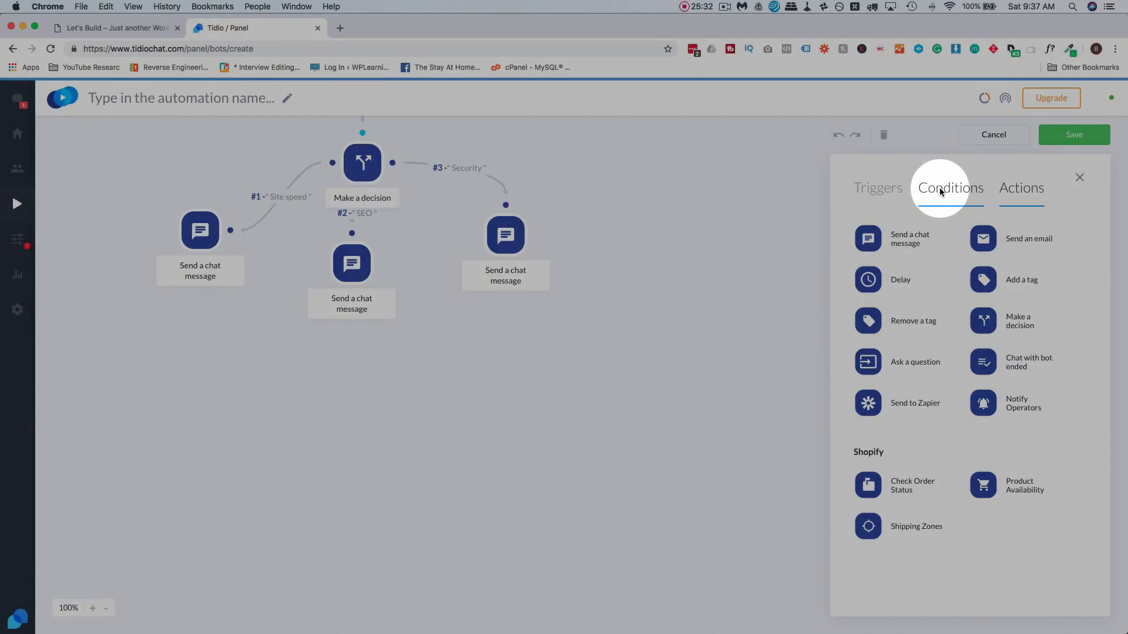
# - Add a Based on variable condition under the Site speed message checking that email is set
pyautogui.click(939, 188)
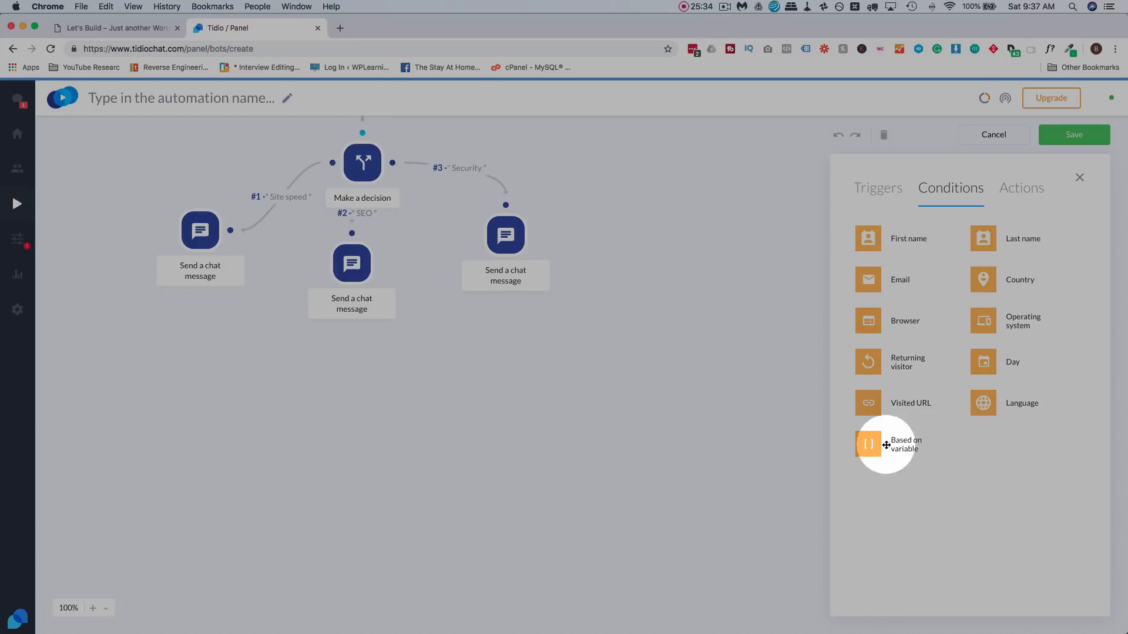
pyautogui.moveTo(869, 444); pyautogui.dragTo(194, 381)
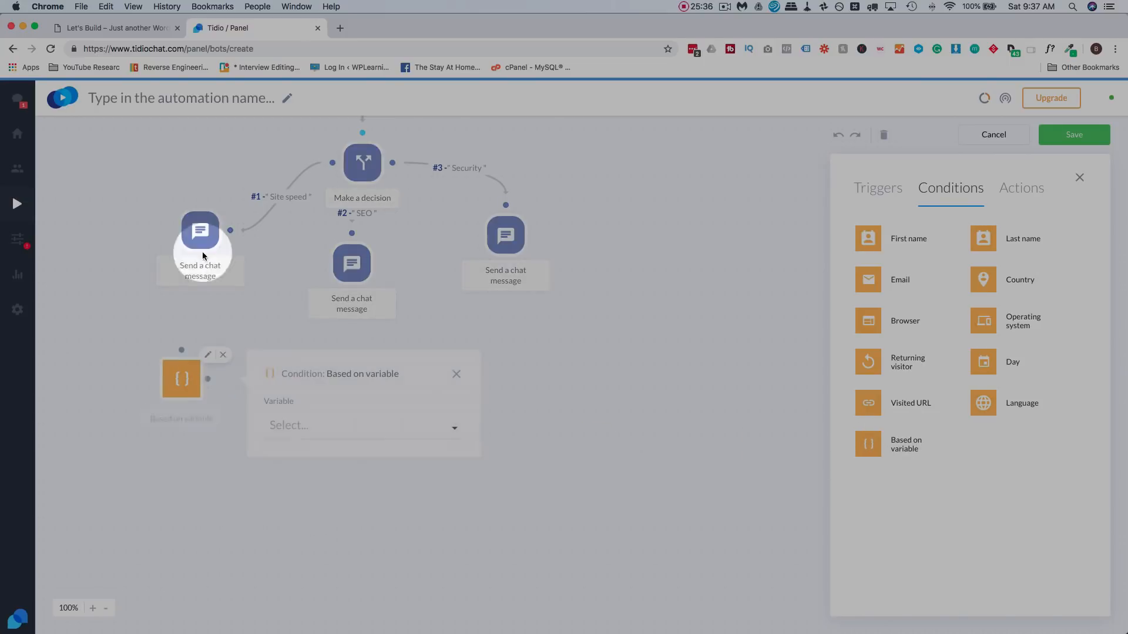
pyautogui.moveTo(200, 262)
pyautogui.mouseDown()
pyautogui.moveTo(184, 349)
pyautogui.moveTo(199, 394)
pyautogui.mouseUp()
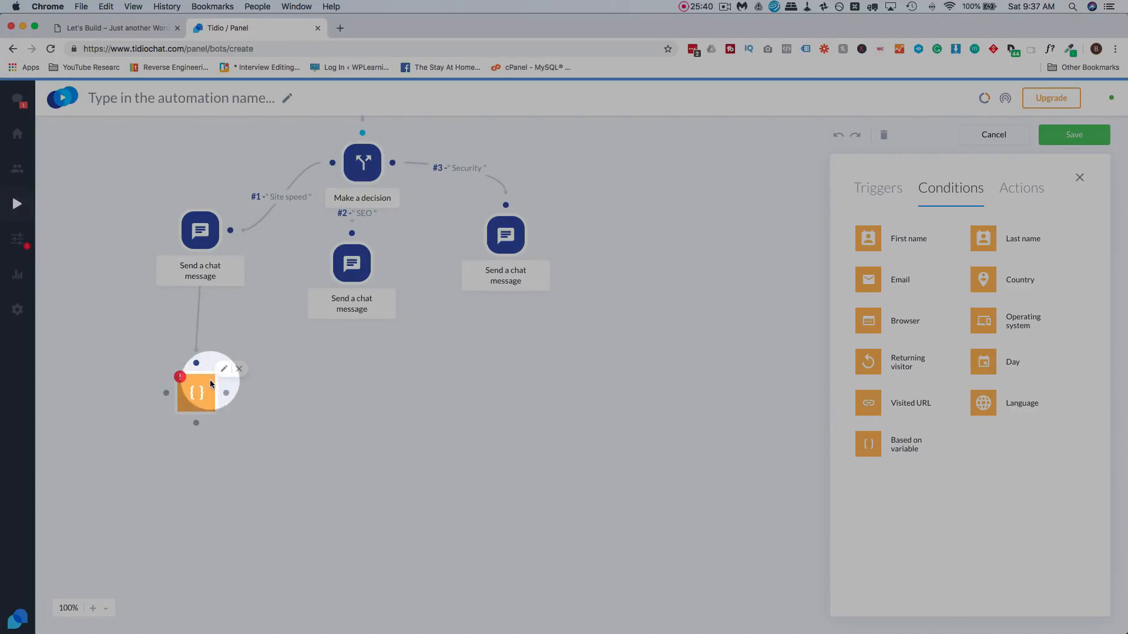
pyautogui.click(210, 385)
pyautogui.click(311, 445)
pyautogui.click(310, 506)
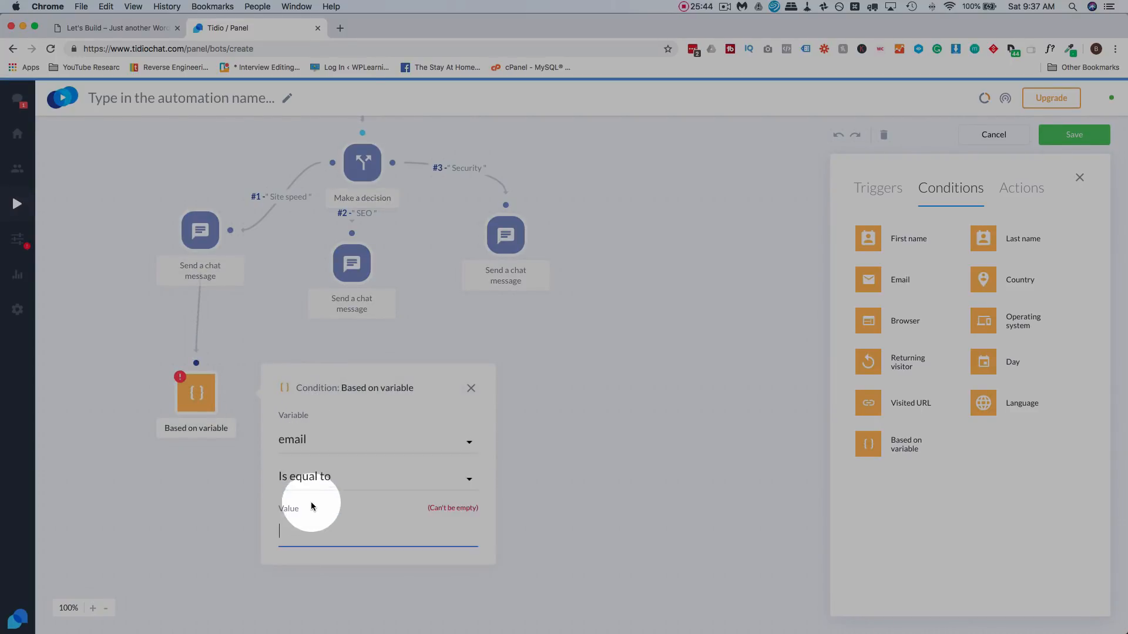
pyautogui.click(330, 478)
pyautogui.click(312, 544)
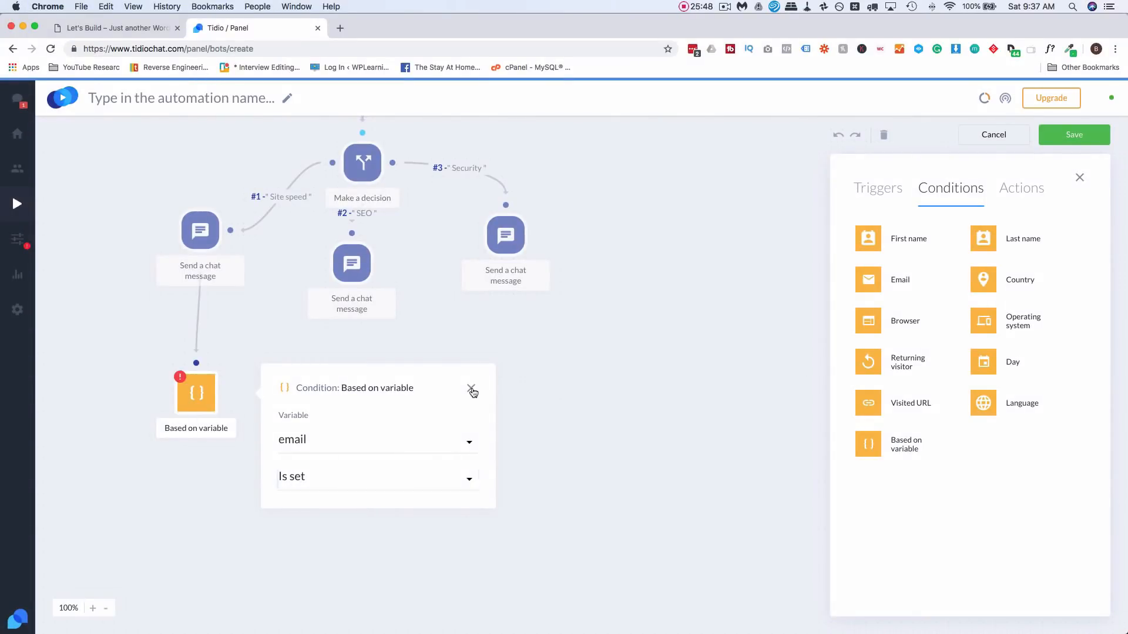
pyautogui.click(471, 389)
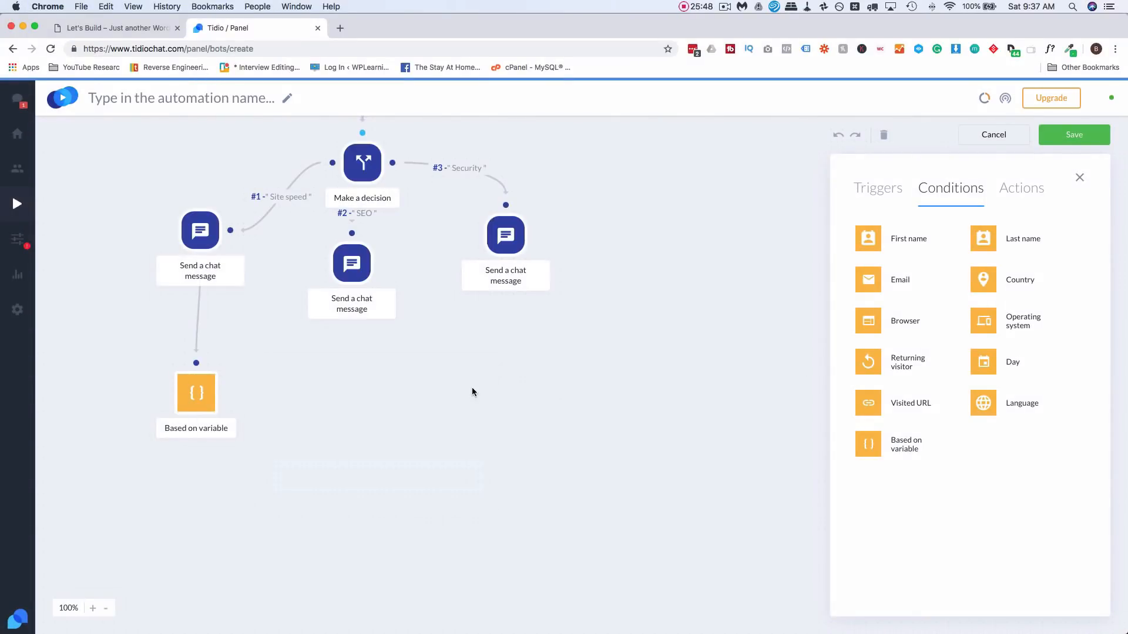
# - Move the condition up closer to the Site speed message
pyautogui.scroll(-3, 280, 491)
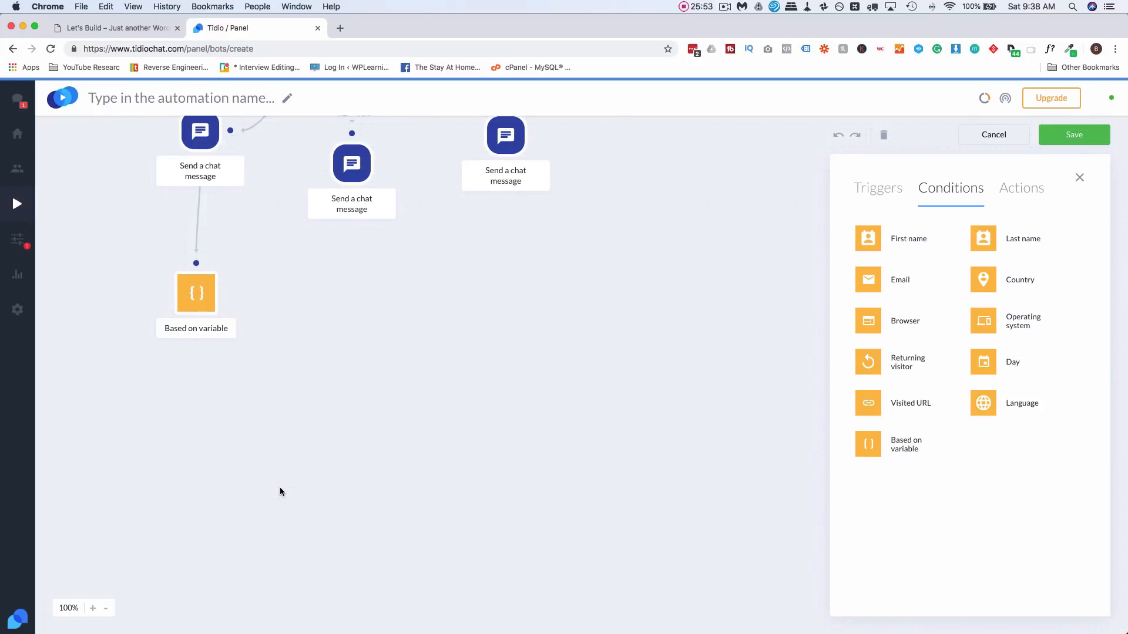
pyautogui.click(398, 361)
pyautogui.moveTo(202, 284); pyautogui.dragTo(206, 272)
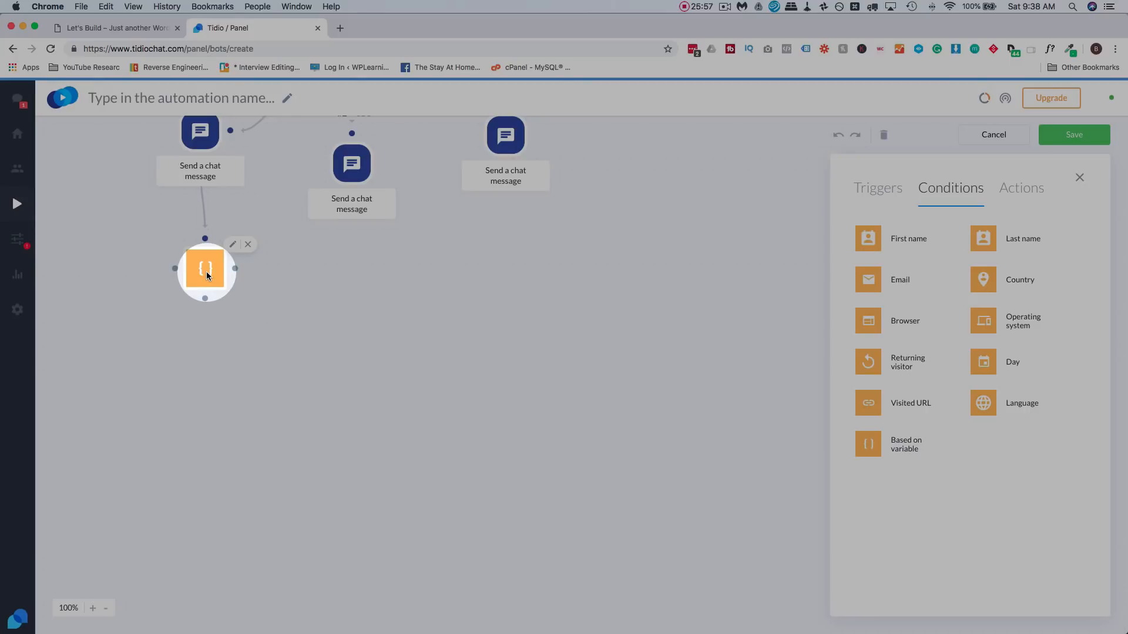
pyautogui.click(1024, 198)
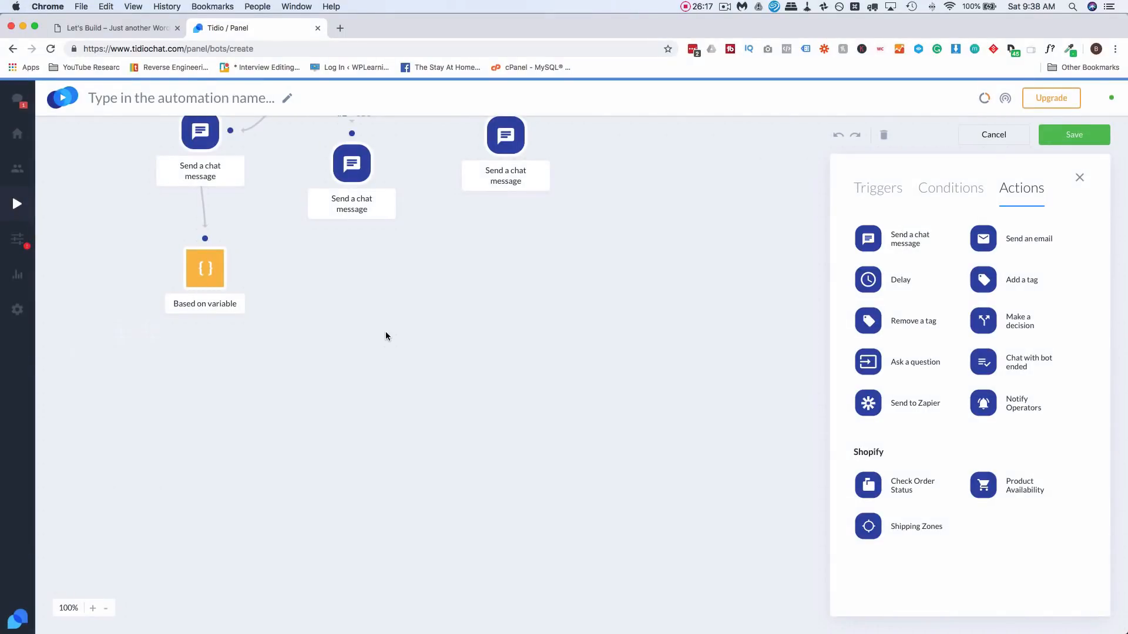
# - Add a Yes-branch chat message: 'Great! You'll be receiving your first part of the mini-course' shortly
pyautogui.moveTo(925, 233); pyautogui.dragTo(107, 351)
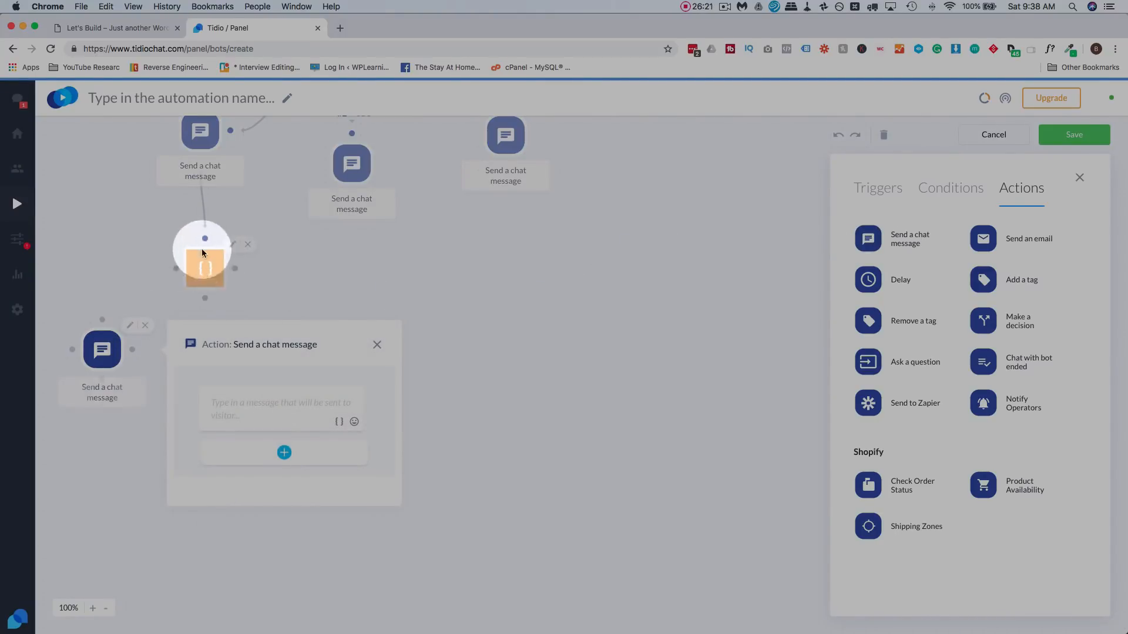
pyautogui.moveTo(175, 270); pyautogui.dragTo(104, 317)
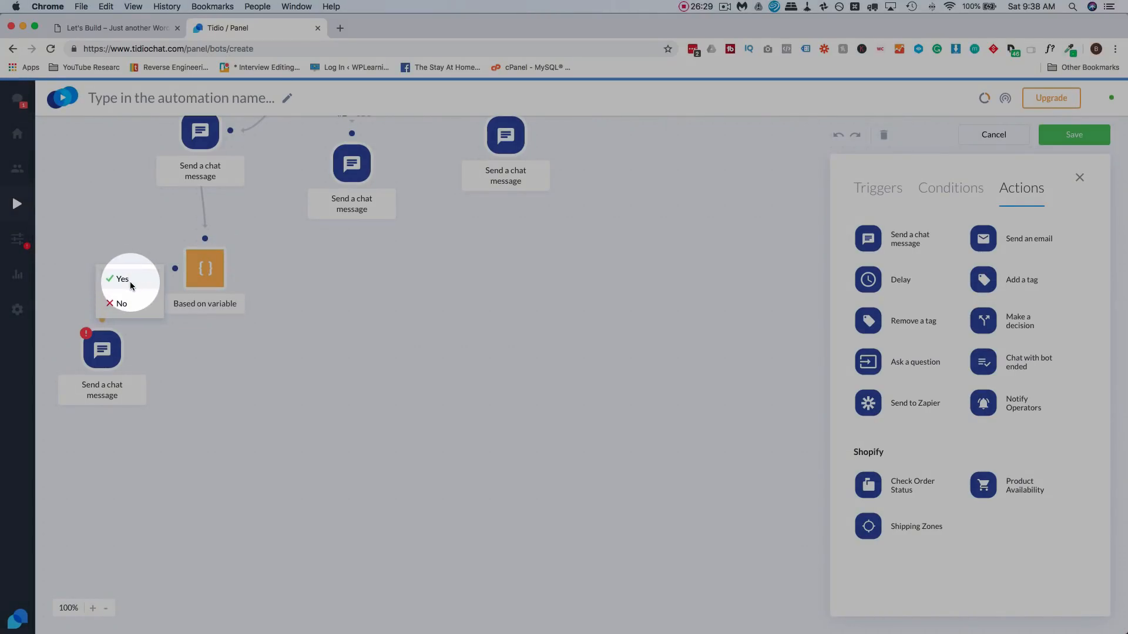
pyautogui.click(129, 281)
pyautogui.click(101, 349)
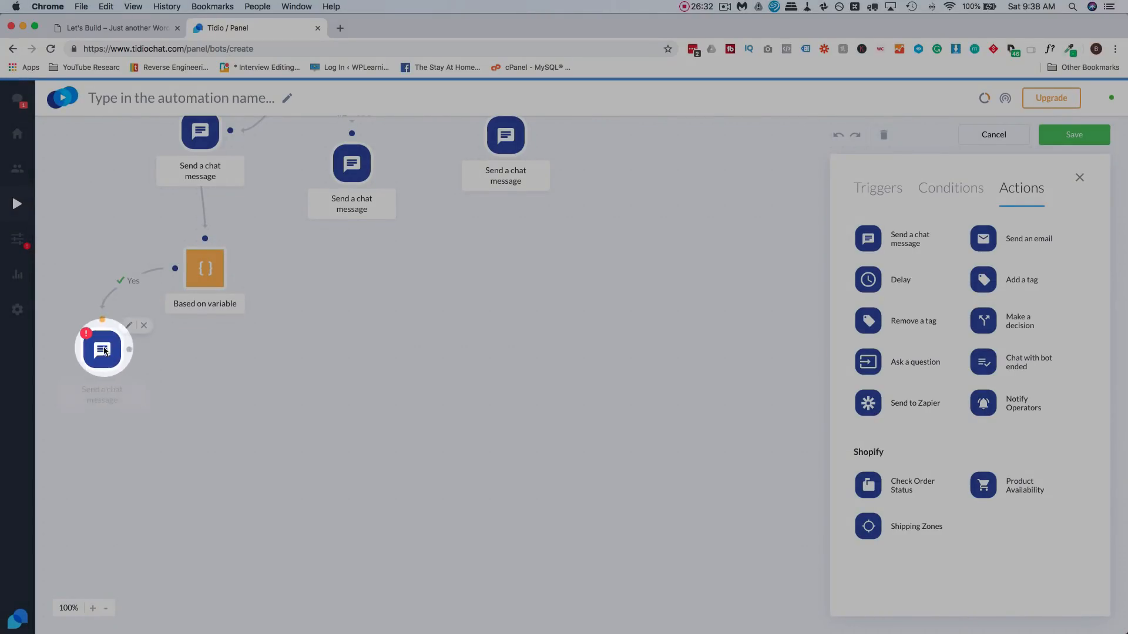
pyautogui.click(234, 411)
pyautogui.write("Great! You'll be receiving your first part of the minicourse shortly")
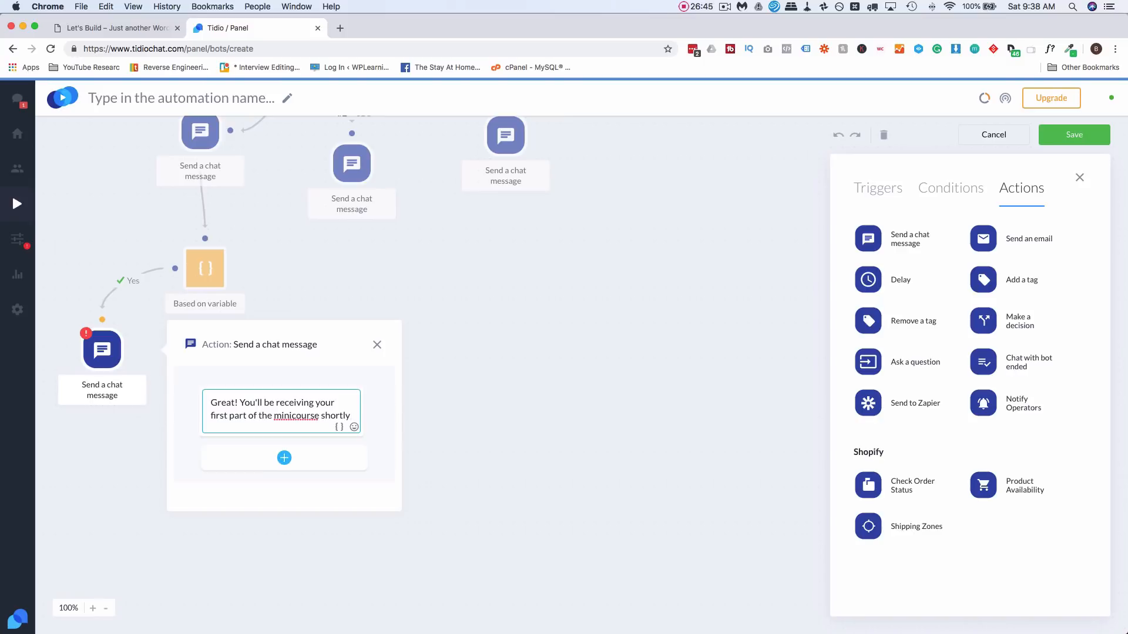
pyautogui.write('-')
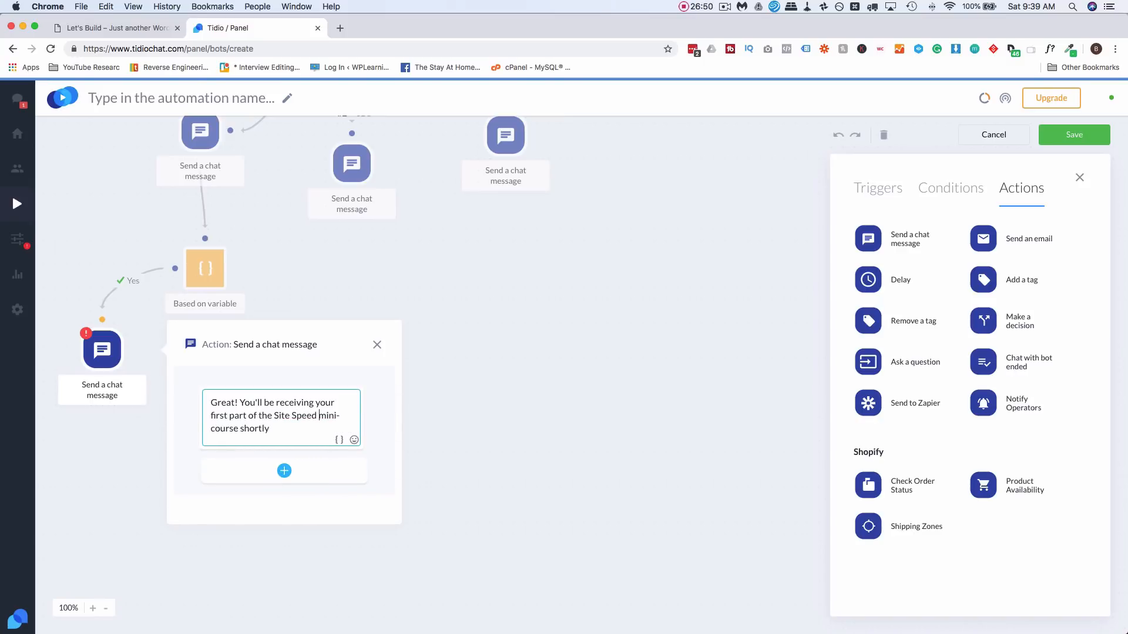
pyautogui.click(151, 493)
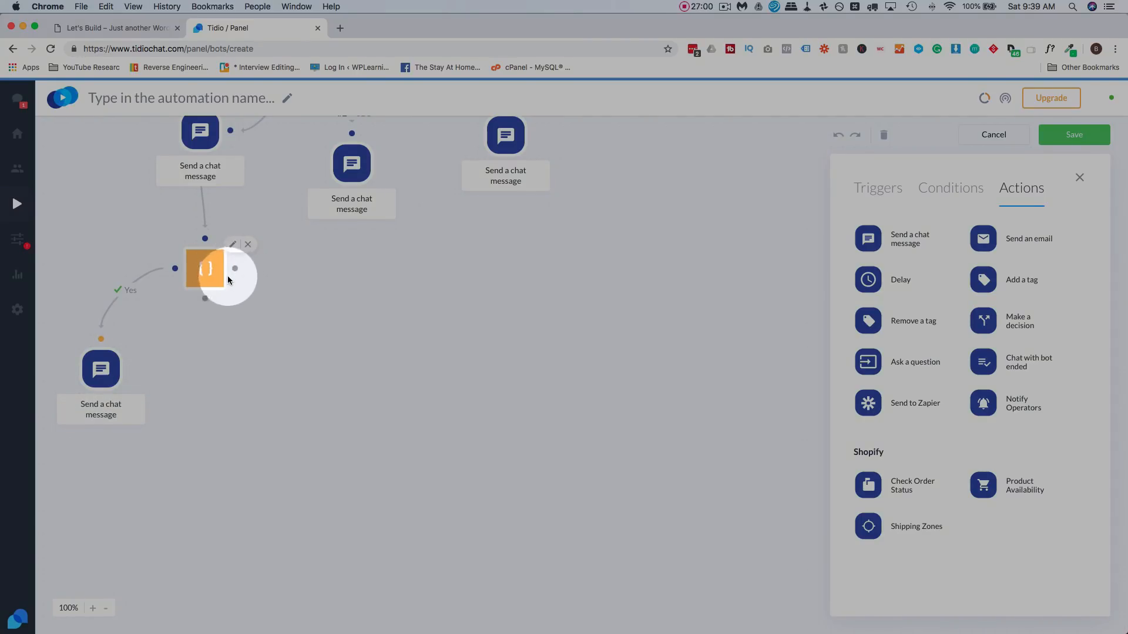
# - Add an Ask a question step and connect the condition's No output to it
pyautogui.moveTo(869, 361); pyautogui.dragTo(282, 352)
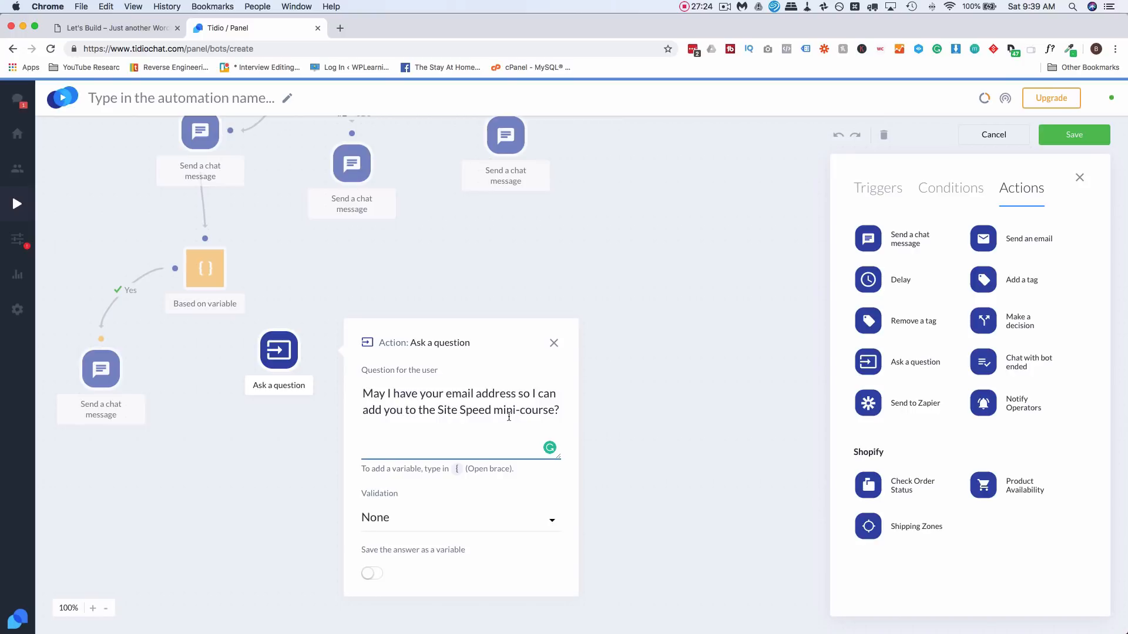
pyautogui.click(323, 442)
pyautogui.moveTo(279, 351); pyautogui.dragTo(283, 365)
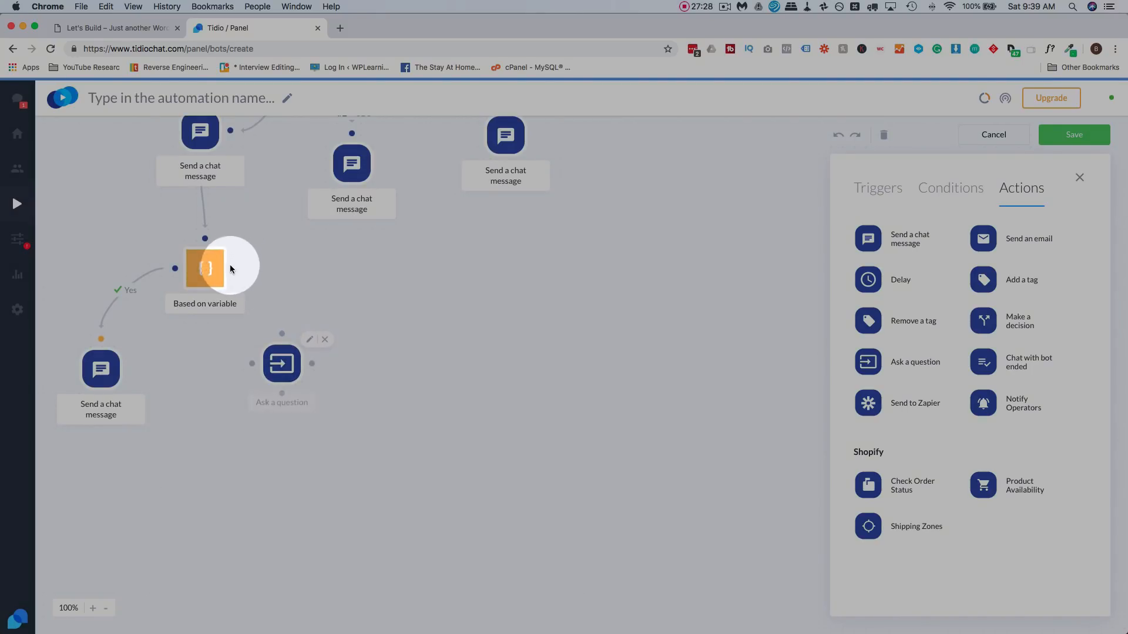
pyautogui.moveTo(235, 269); pyautogui.dragTo(282, 333)
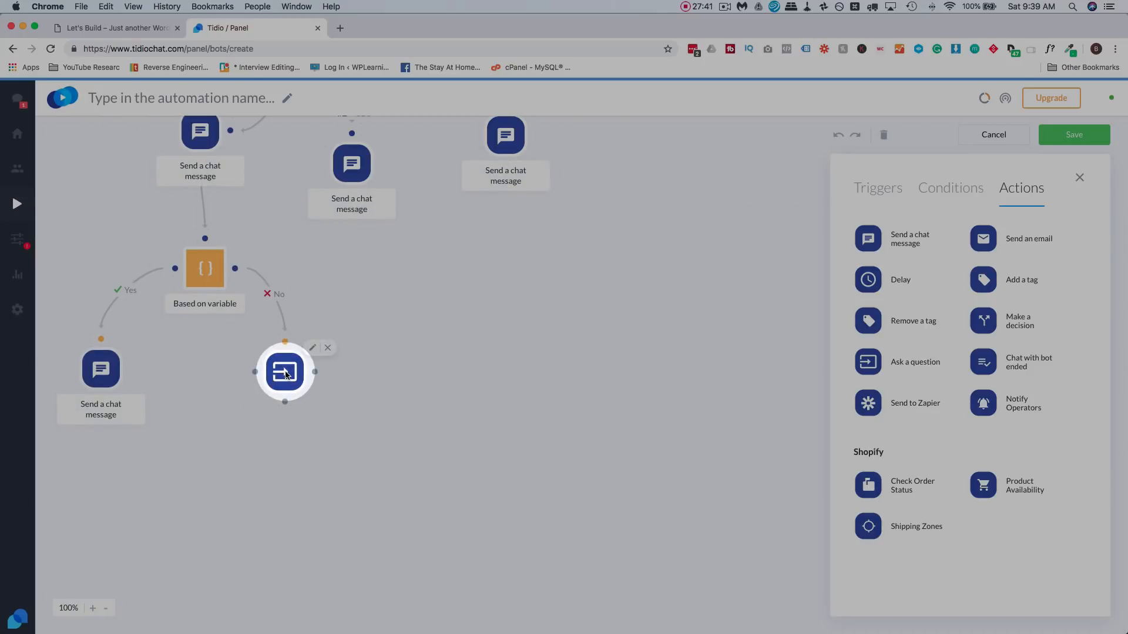
# - Set the question's answer validation to Email with 2 repeats
pyautogui.click(285, 371)
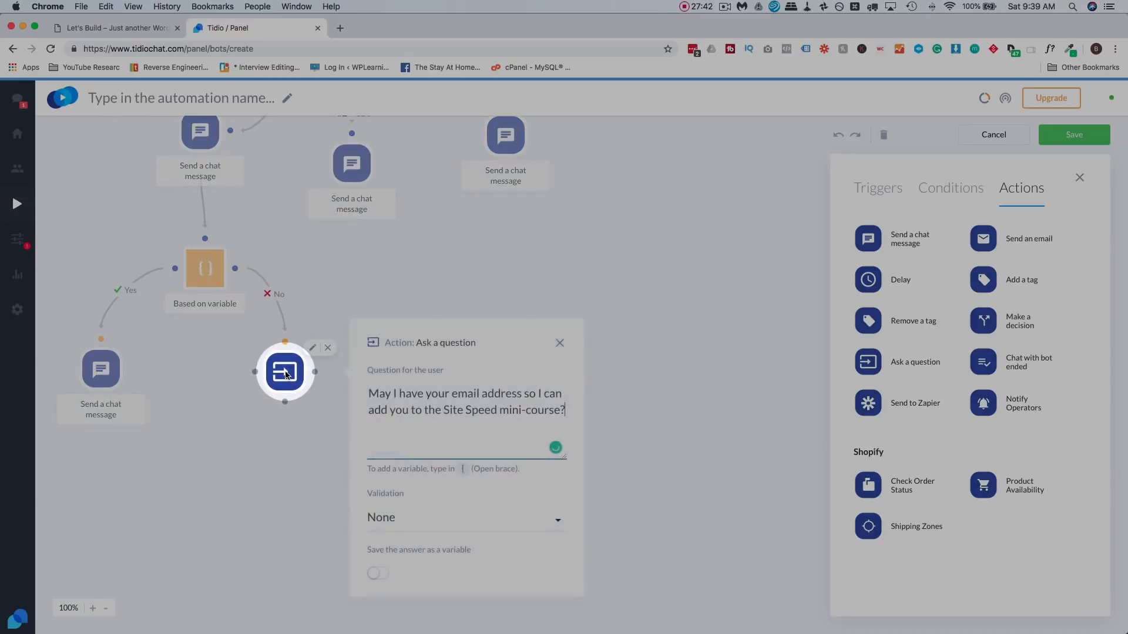
pyautogui.click(424, 521)
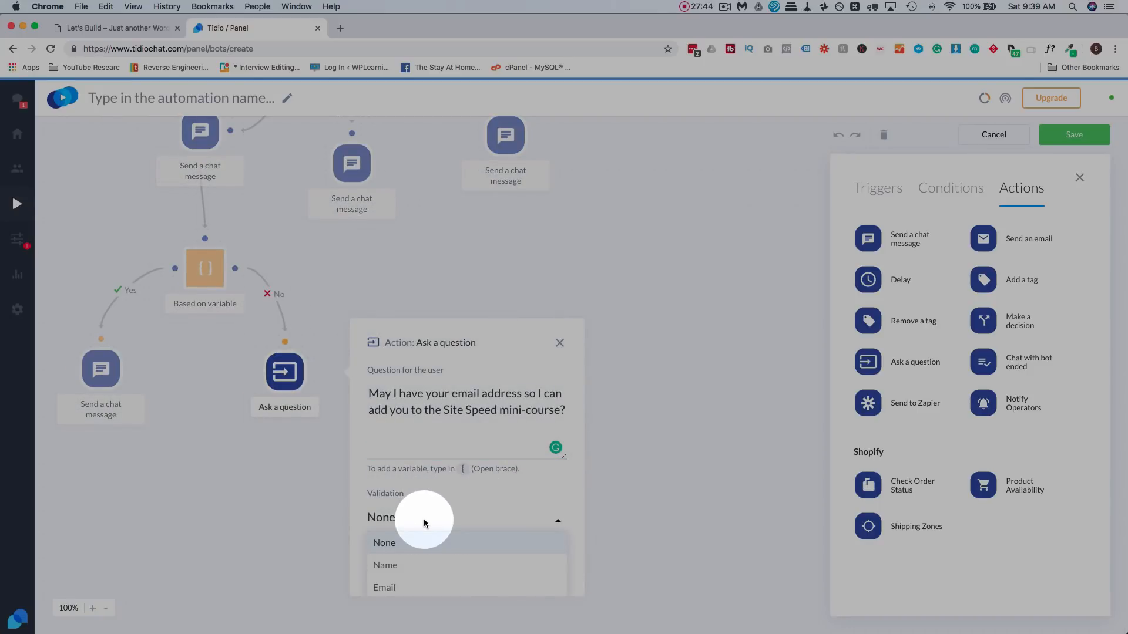
pyautogui.scroll(-1, 423, 536)
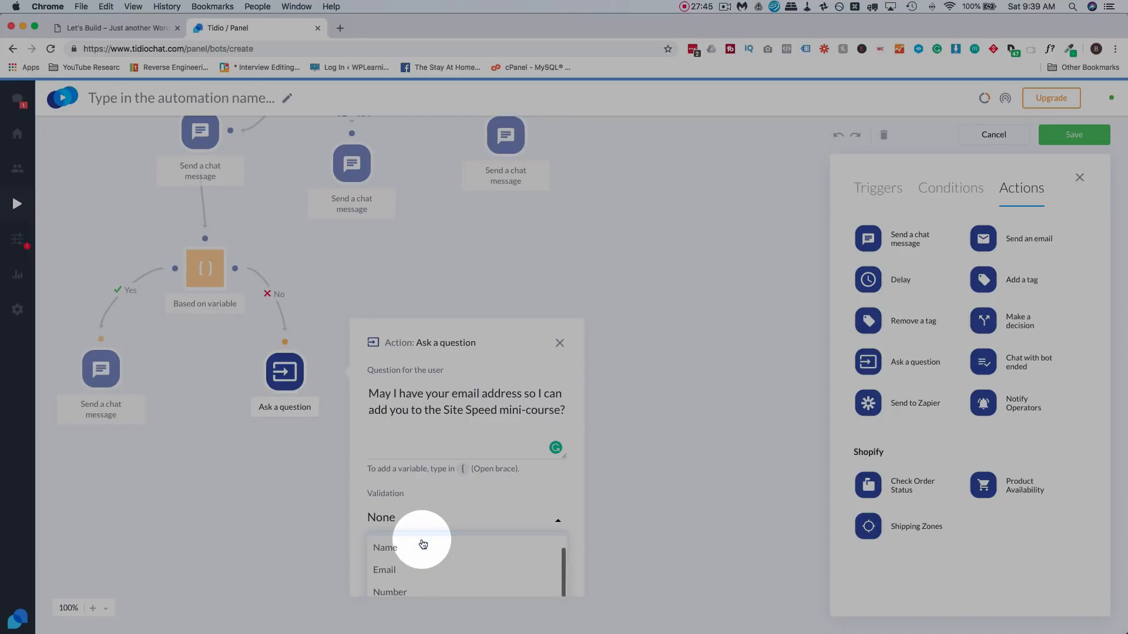
pyautogui.click(400, 571)
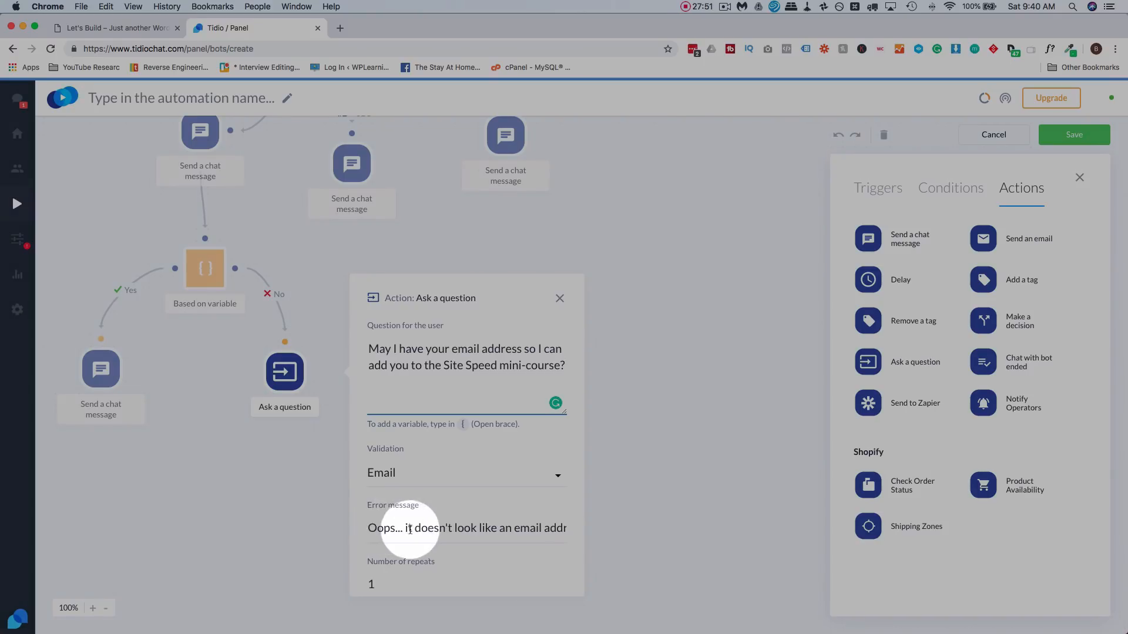
pyautogui.moveTo(404, 527); pyautogui.dragTo(578, 535)
pyautogui.click(476, 529)
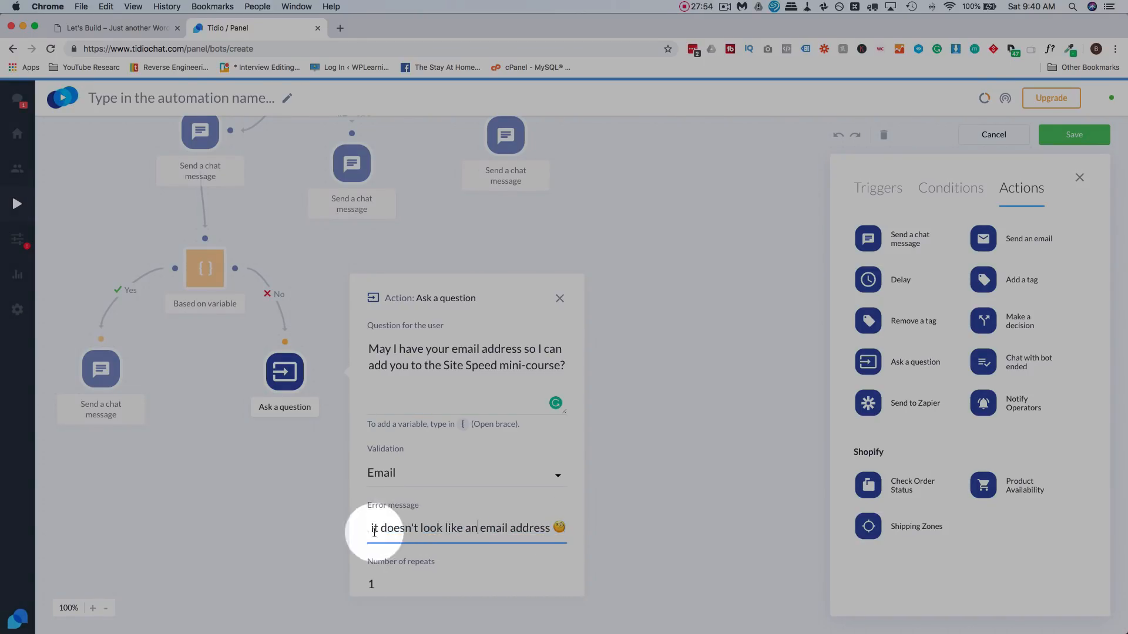
pyautogui.doubleClick(370, 584)
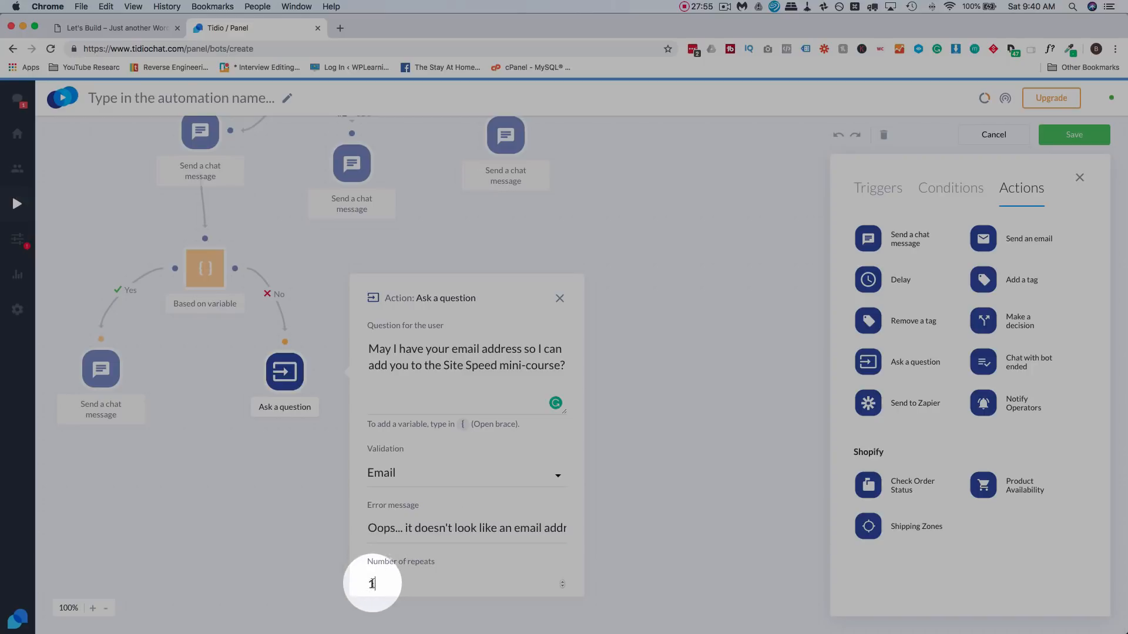
pyautogui.write('2')
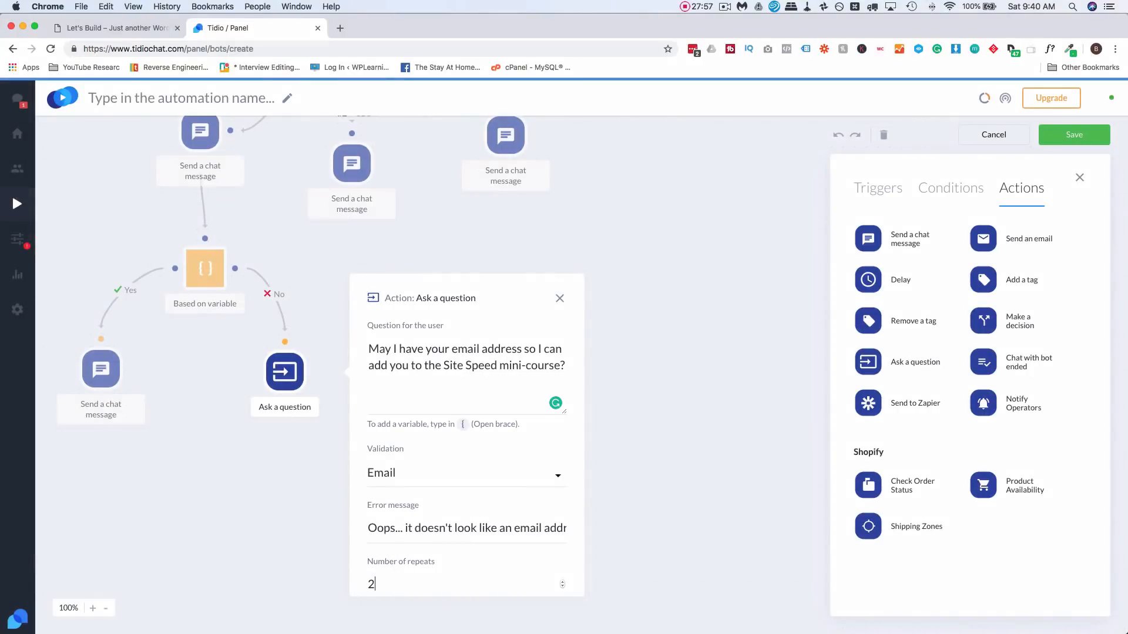
pyautogui.click(322, 537)
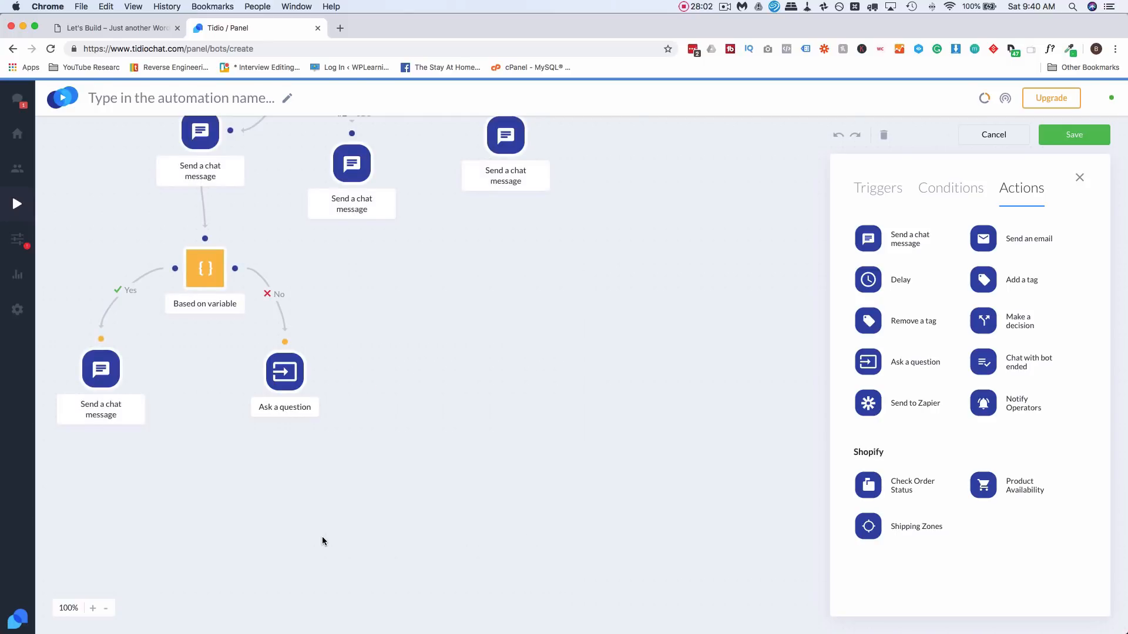
# - Link the question step's Success outcome to the Yes-branch chat message
pyautogui.moveTo(306, 368)
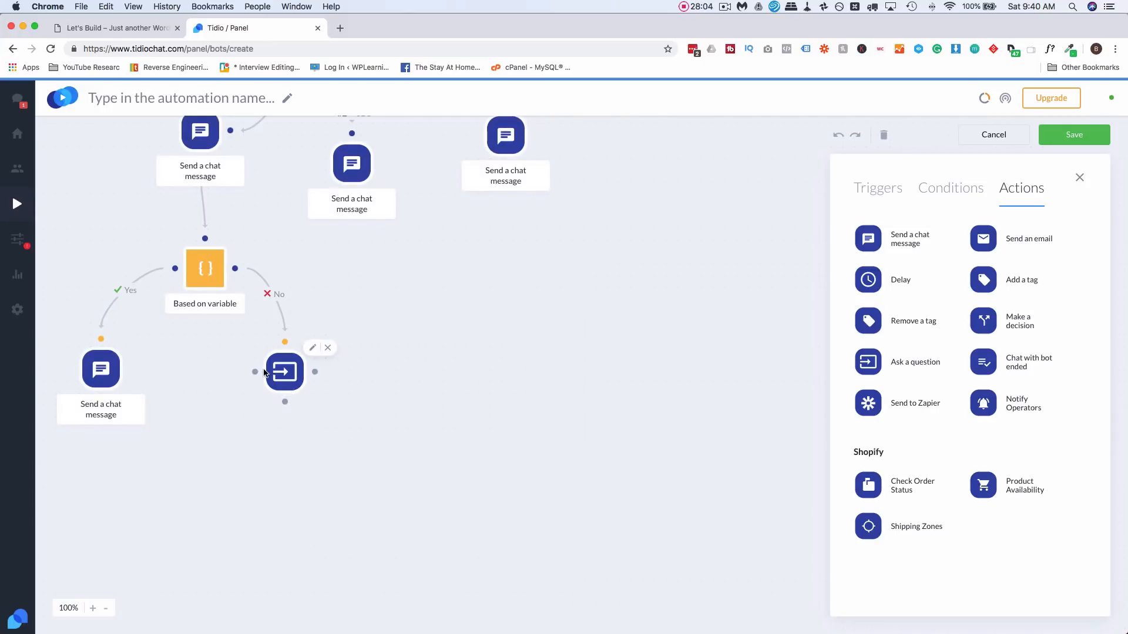
pyautogui.moveTo(255, 370); pyautogui.dragTo(131, 369)
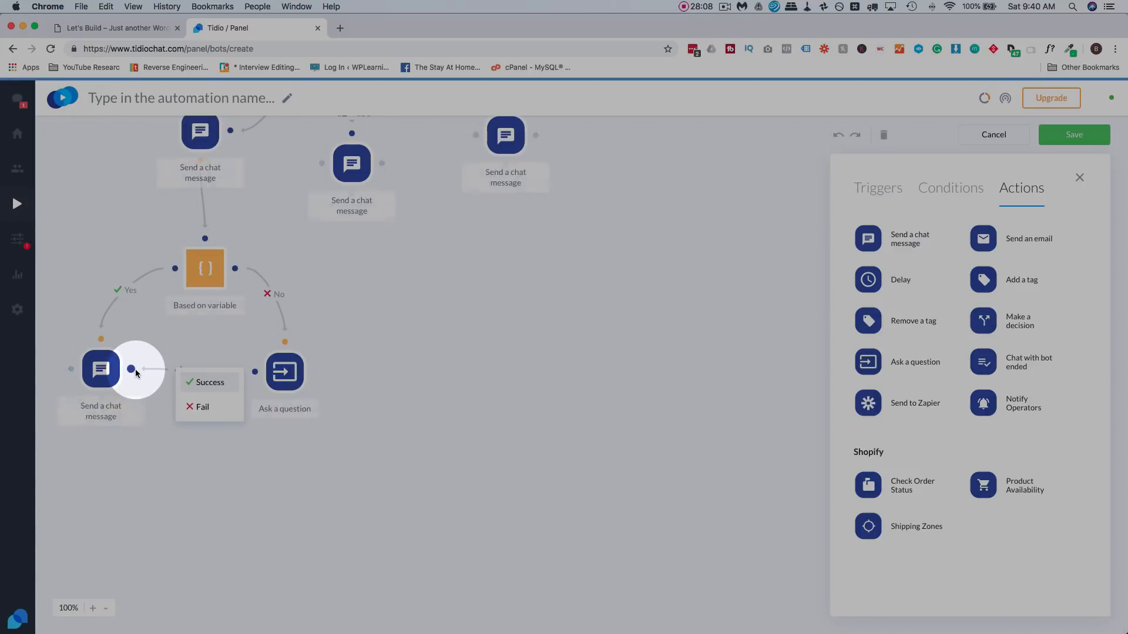
pyautogui.click(203, 383)
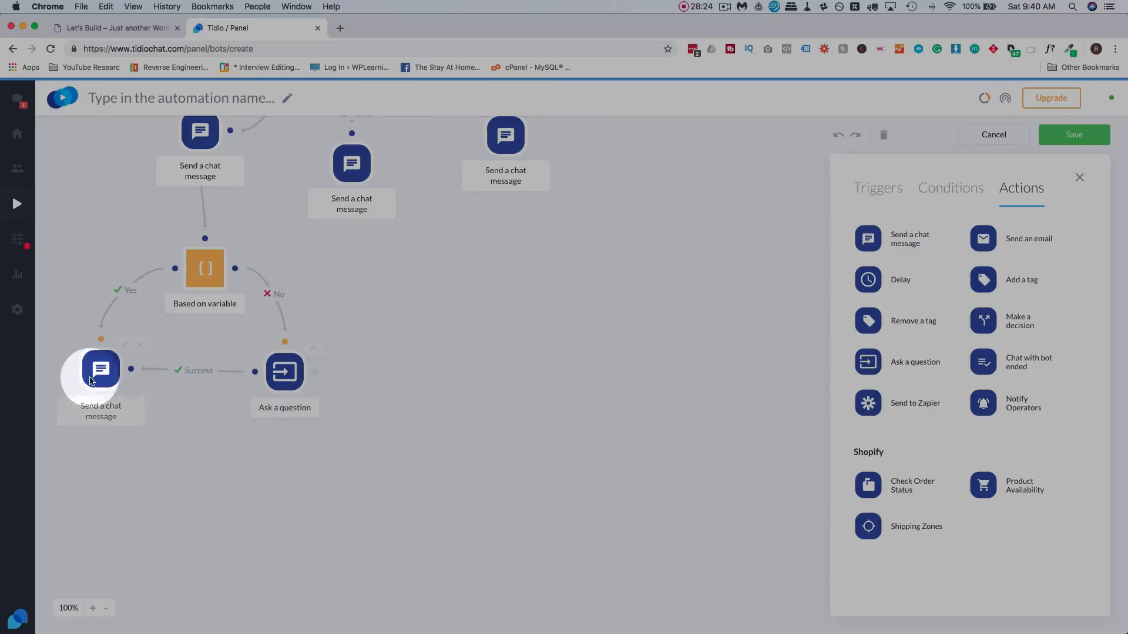
pyautogui.moveTo(96, 374); pyautogui.dragTo(95, 379)
# - Review the Make a decision step, Site speed message and Based on variable condition settings
pyautogui.scroll(5, 317, 387)
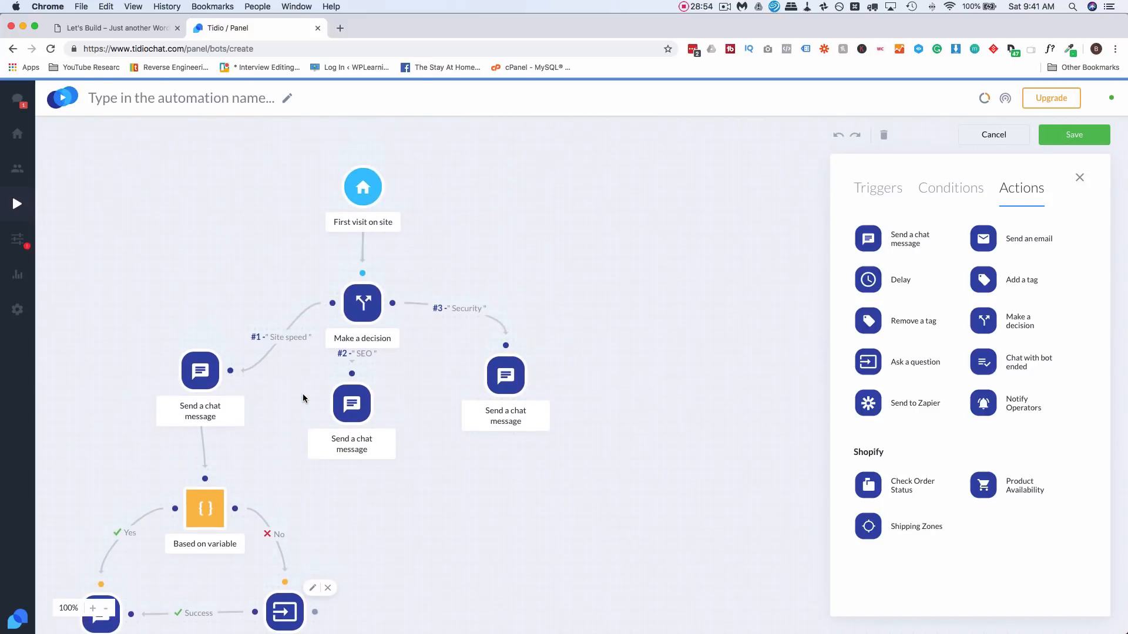
pyautogui.scroll(-3, 303, 399)
pyautogui.scroll(3, 352, 453)
pyautogui.scroll(-1, 368, 295)
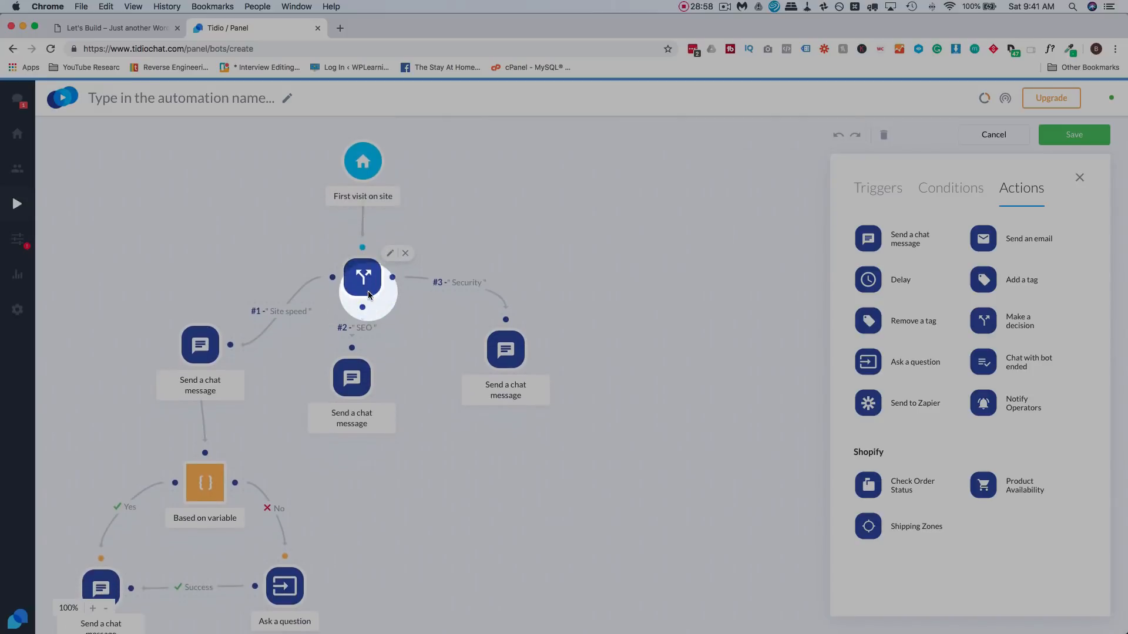
pyautogui.click(355, 284)
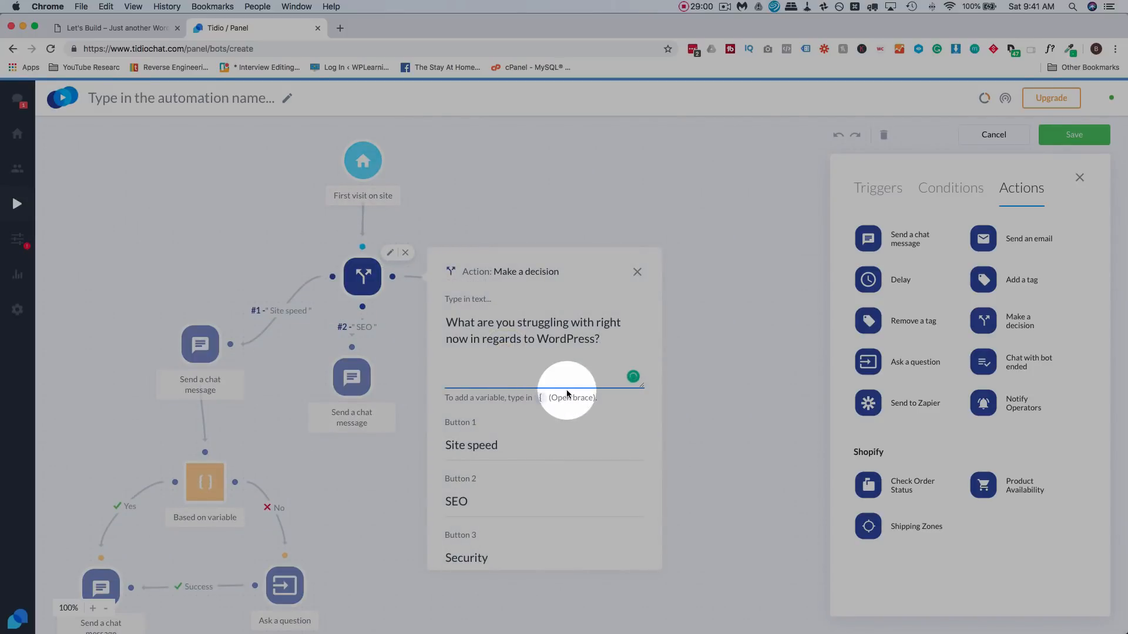
pyautogui.scroll(-1, 567, 390)
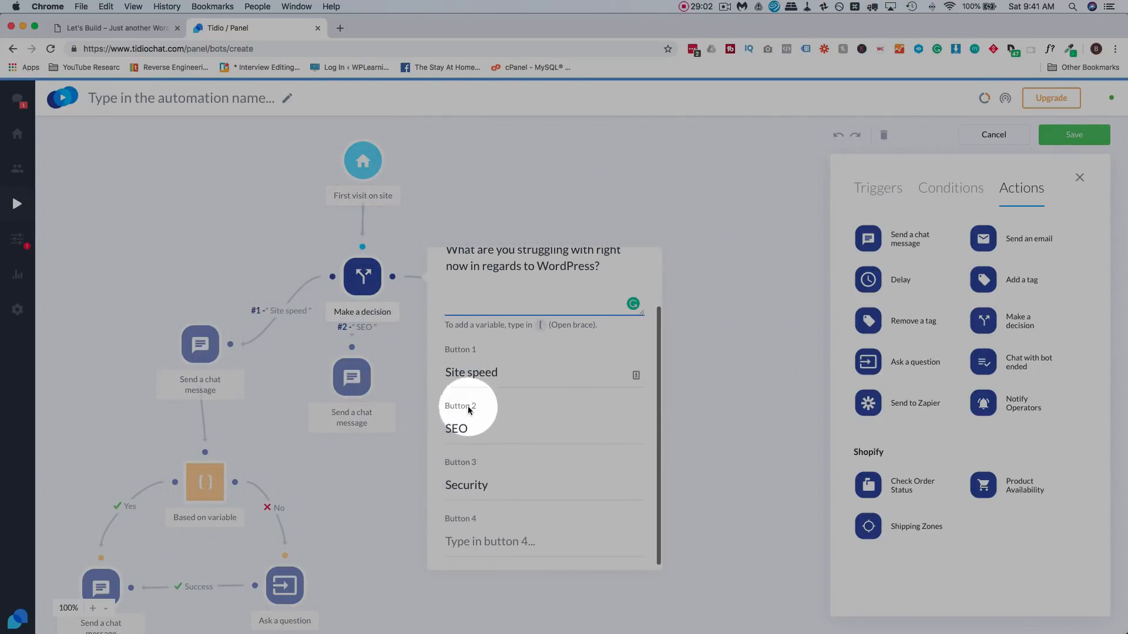
pyautogui.click(307, 460)
pyautogui.scroll(-5, 414, 454)
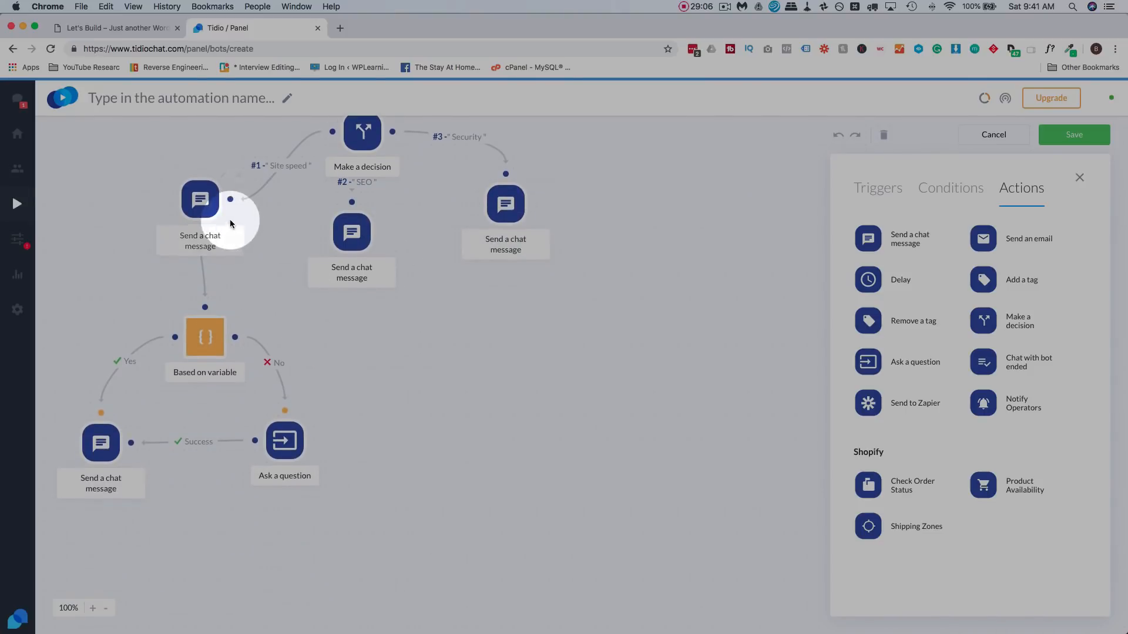
pyautogui.click(199, 200)
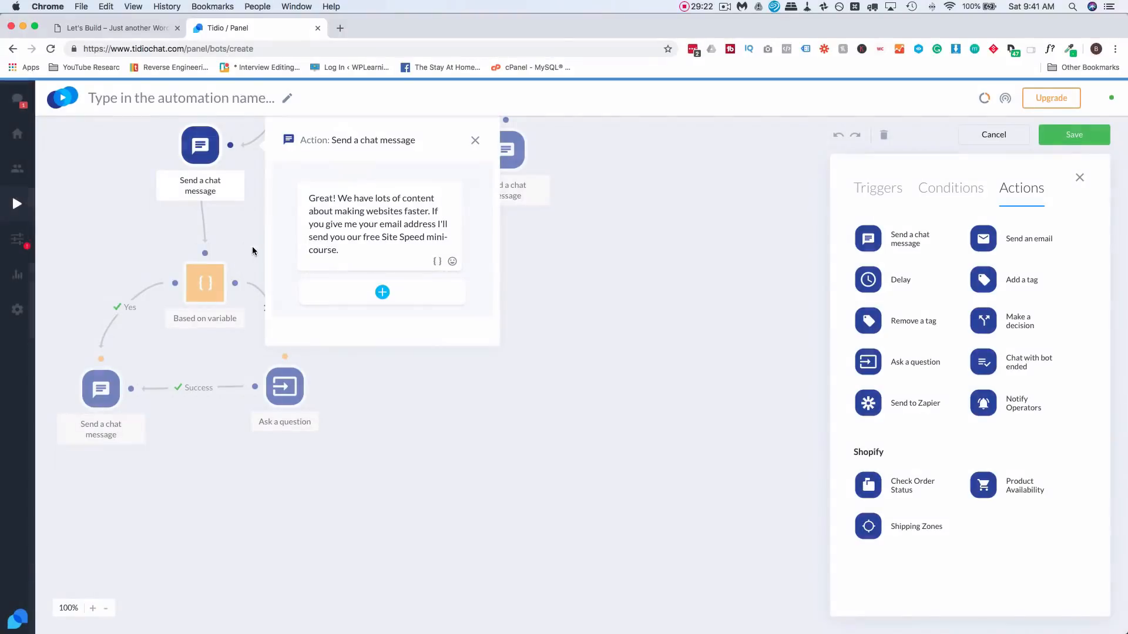
pyautogui.click(252, 246)
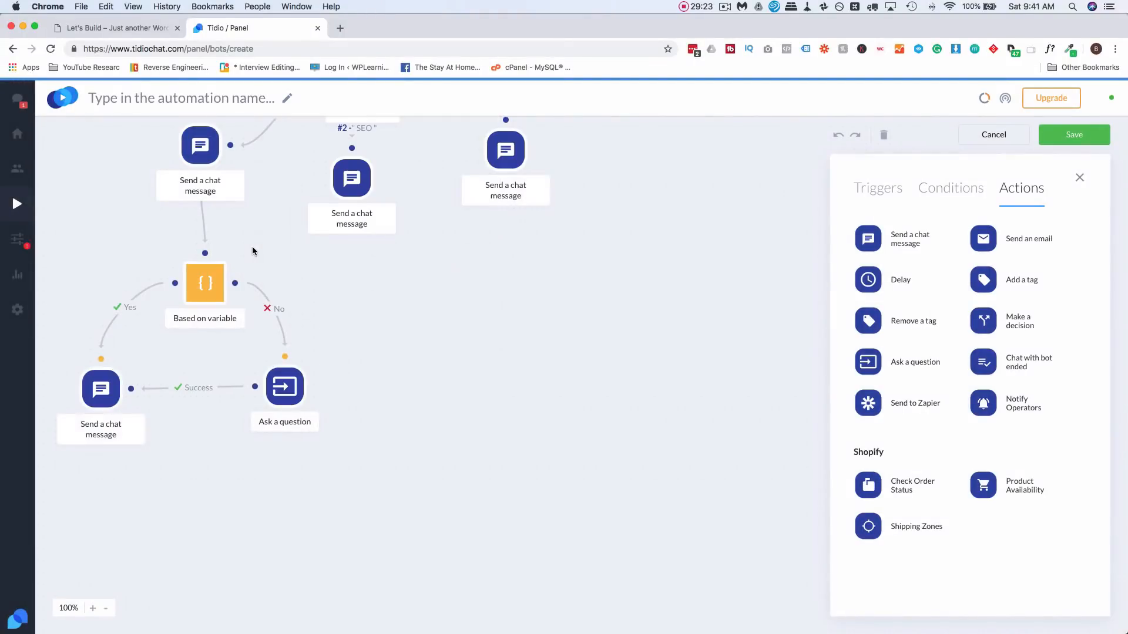
pyautogui.click(204, 283)
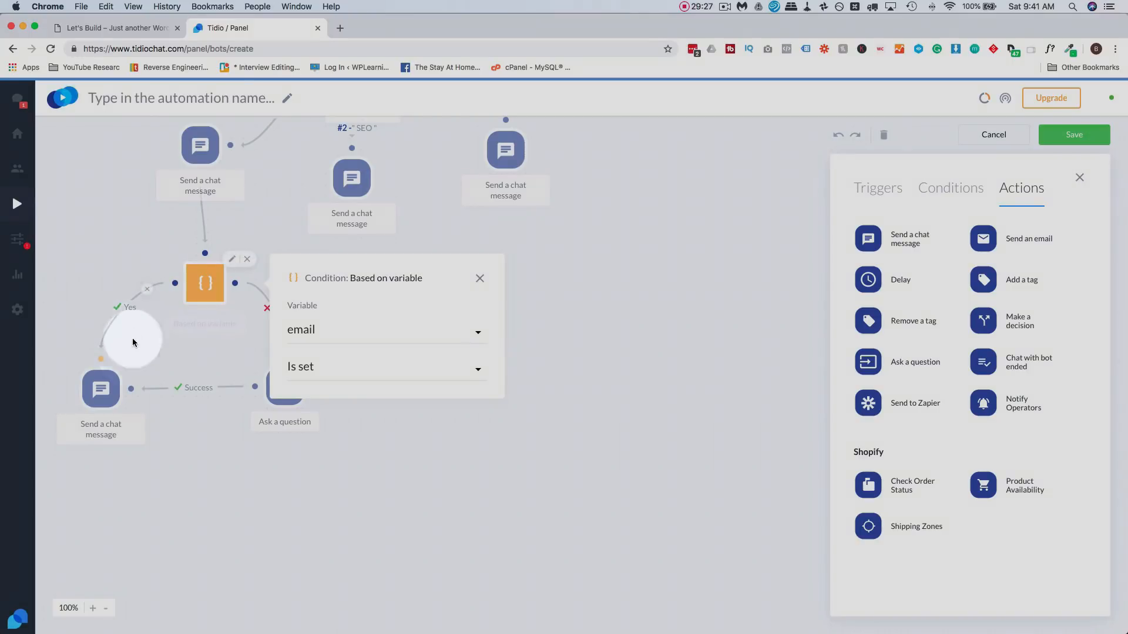
pyautogui.click(123, 365)
# - Review the Yes-branch message, the Ask a question step and the success reply
pyautogui.click(103, 388)
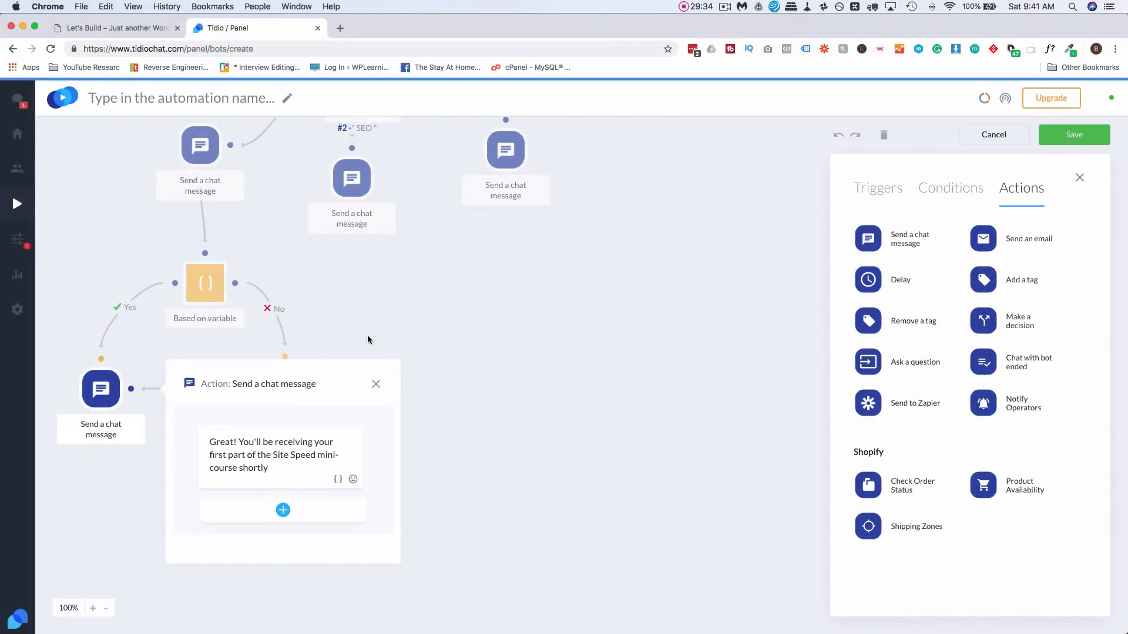
pyautogui.click(370, 340)
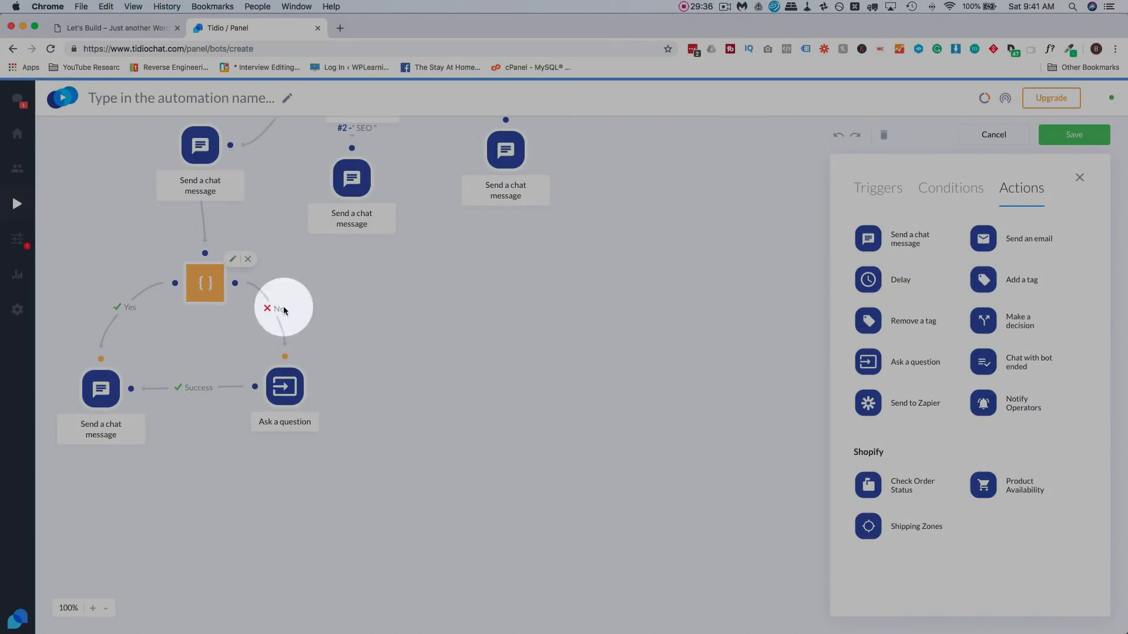
pyautogui.click(285, 387)
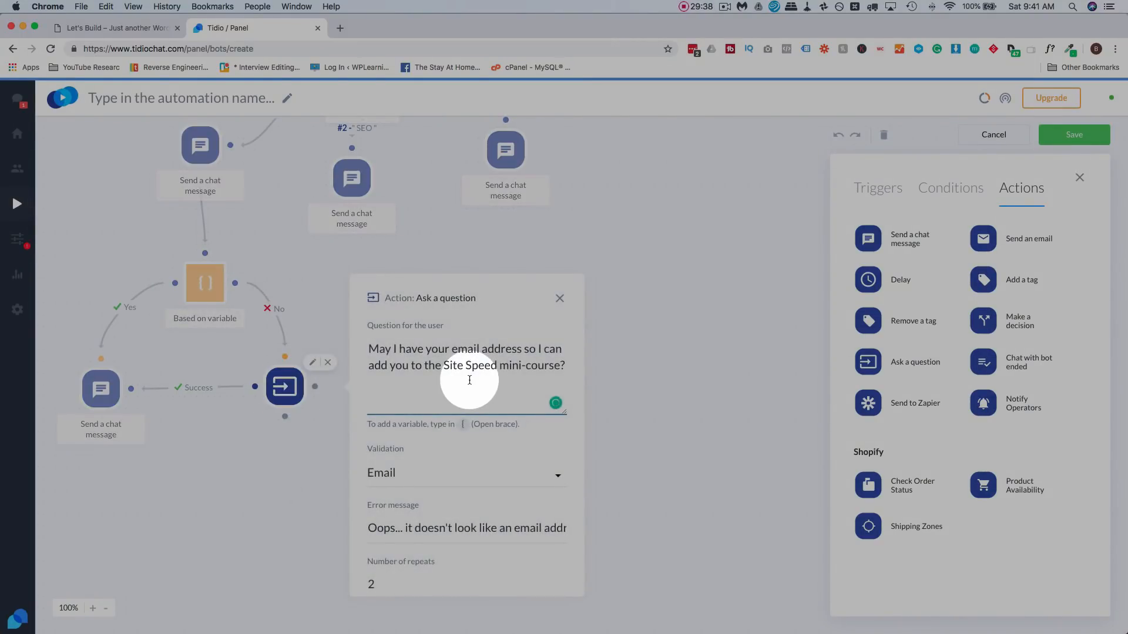
pyautogui.scroll(-2, 469, 380)
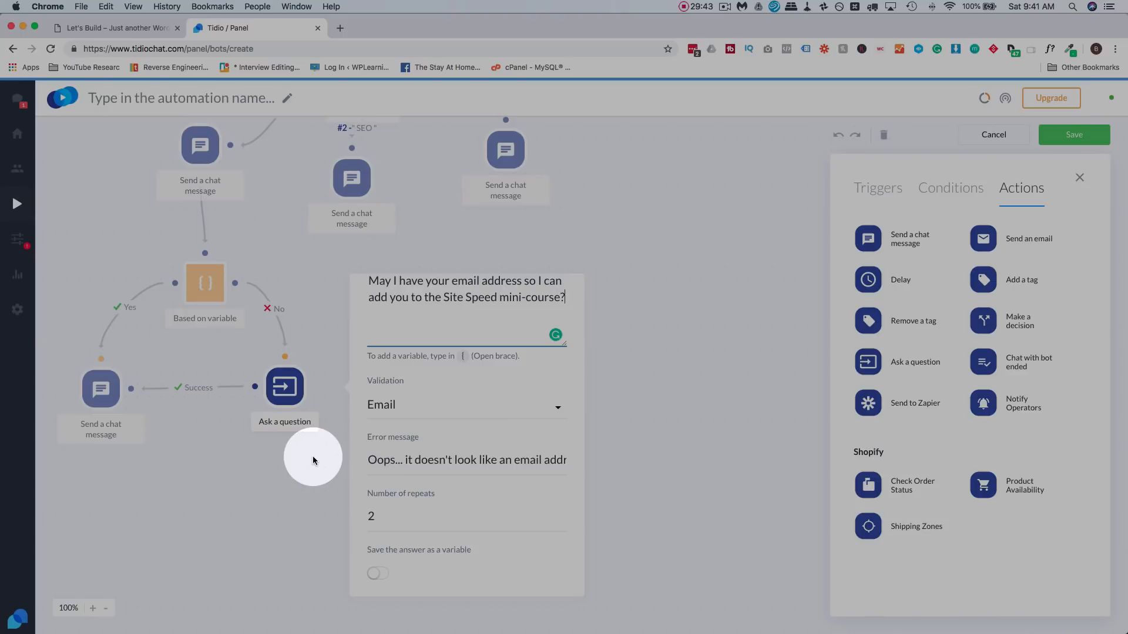
pyautogui.click(312, 460)
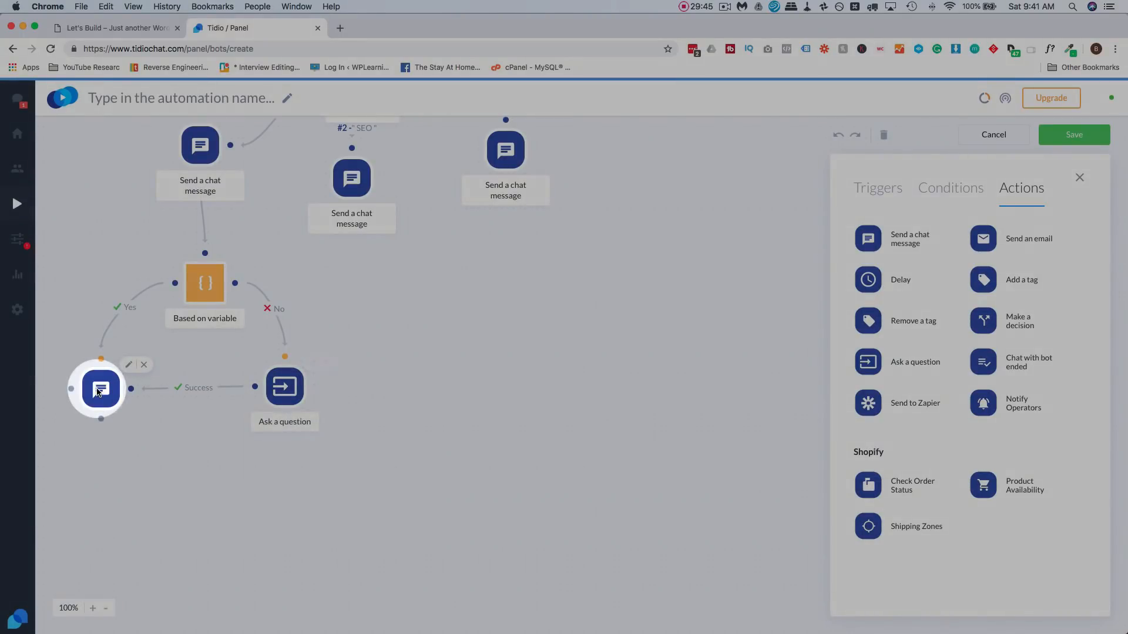
pyautogui.click(98, 393)
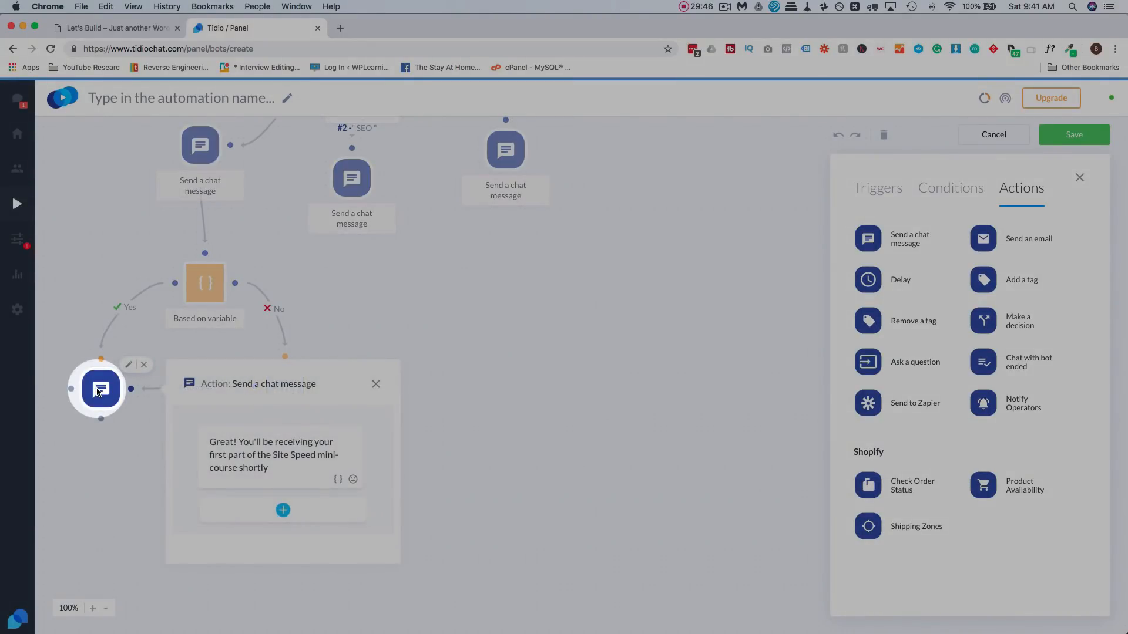
pyautogui.click(106, 466)
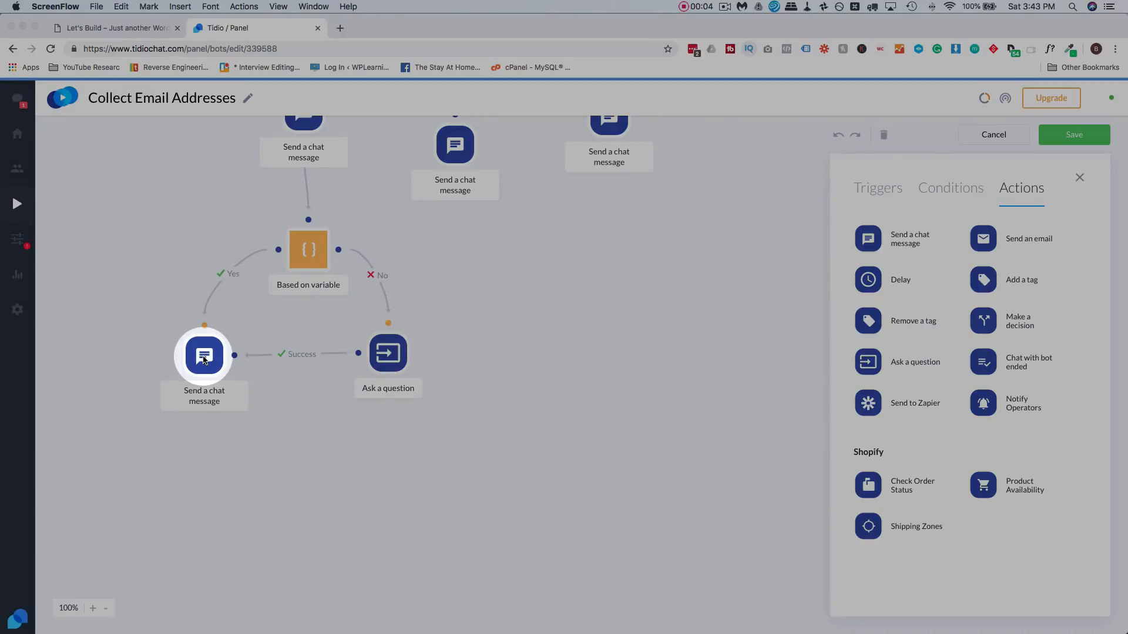
pyautogui.click(204, 357)
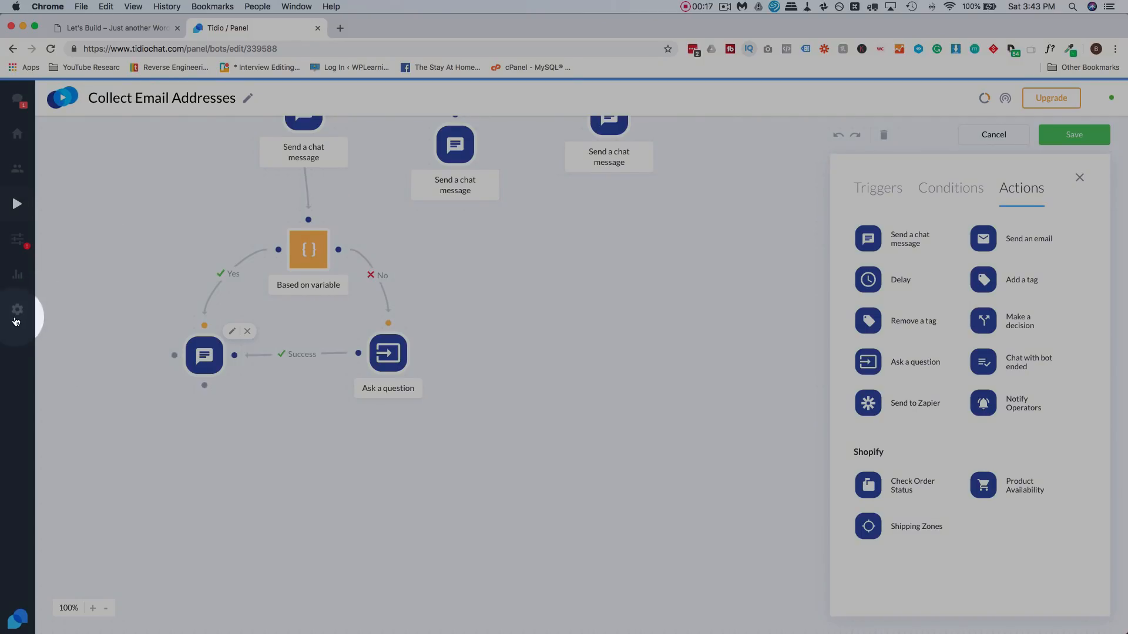
pyautogui.keyDown('super'); pyautogui.click(17, 314); pyautogui.keyUp('super')
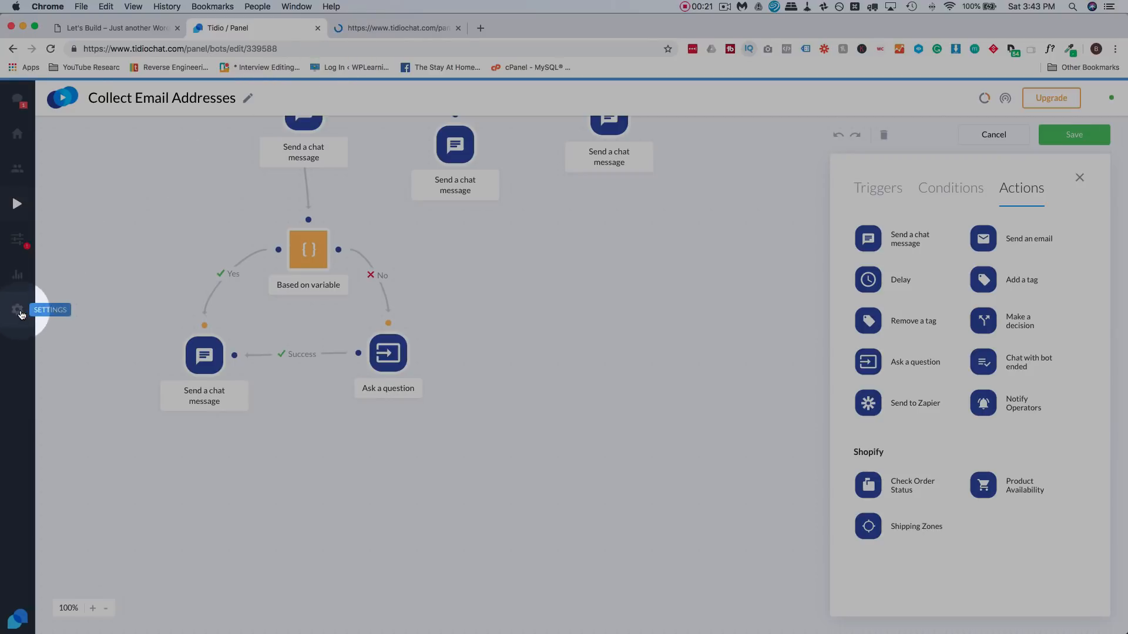
# - Browse the Settings Integrations list, where MailChimp is already added, then return to the bot editor
pyautogui.click(387, 29)
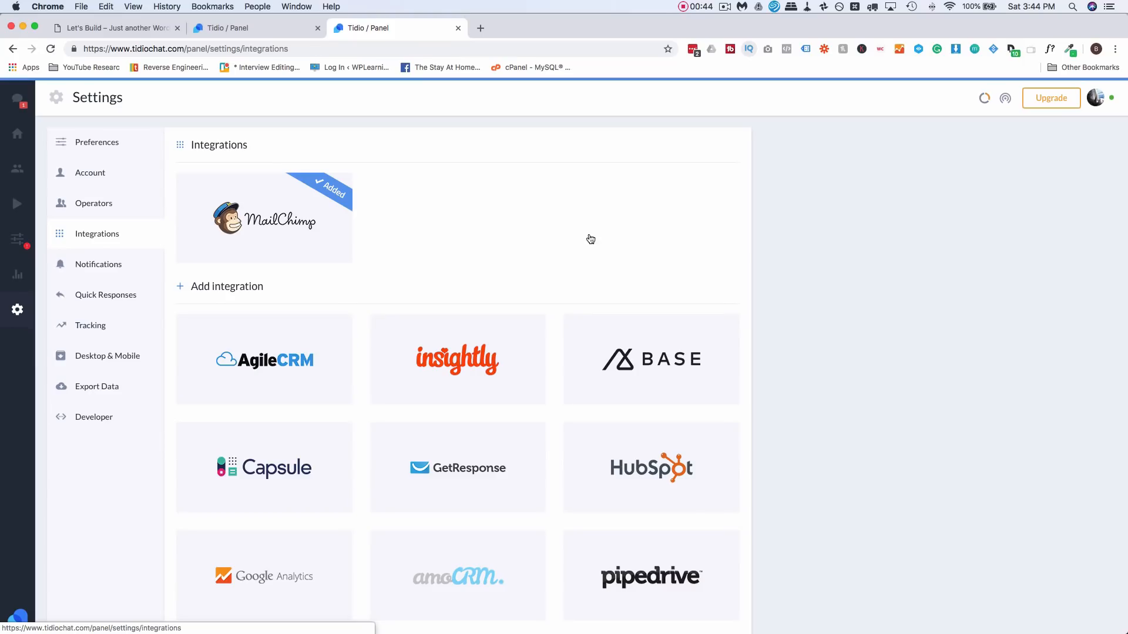
pyautogui.scroll(-1, 491, 206)
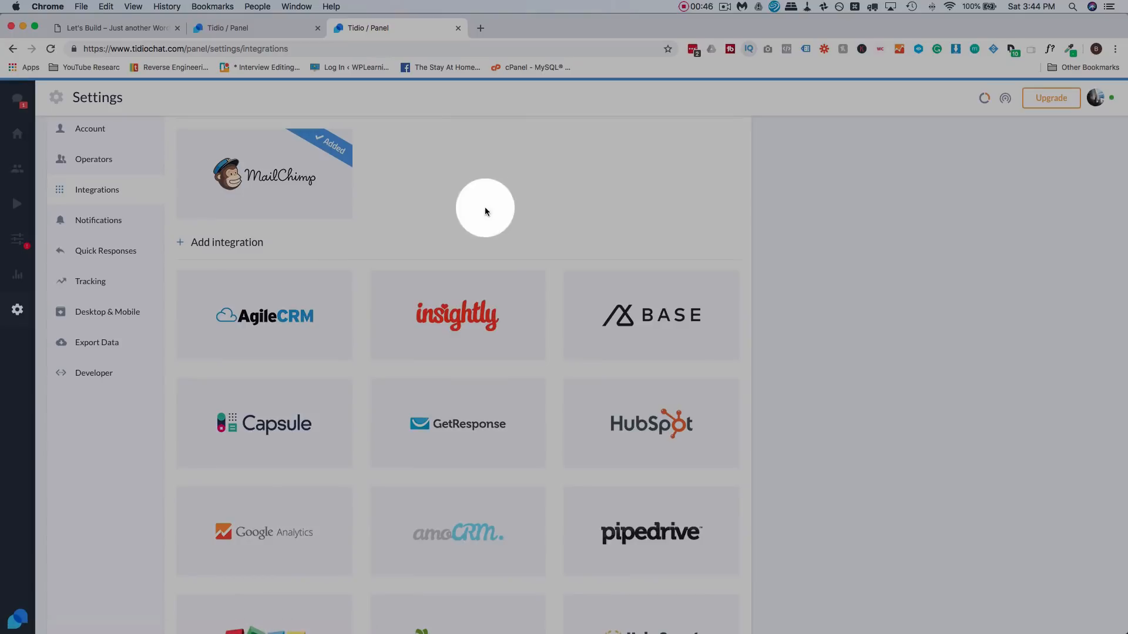
pyautogui.scroll(-3, 567, 189)
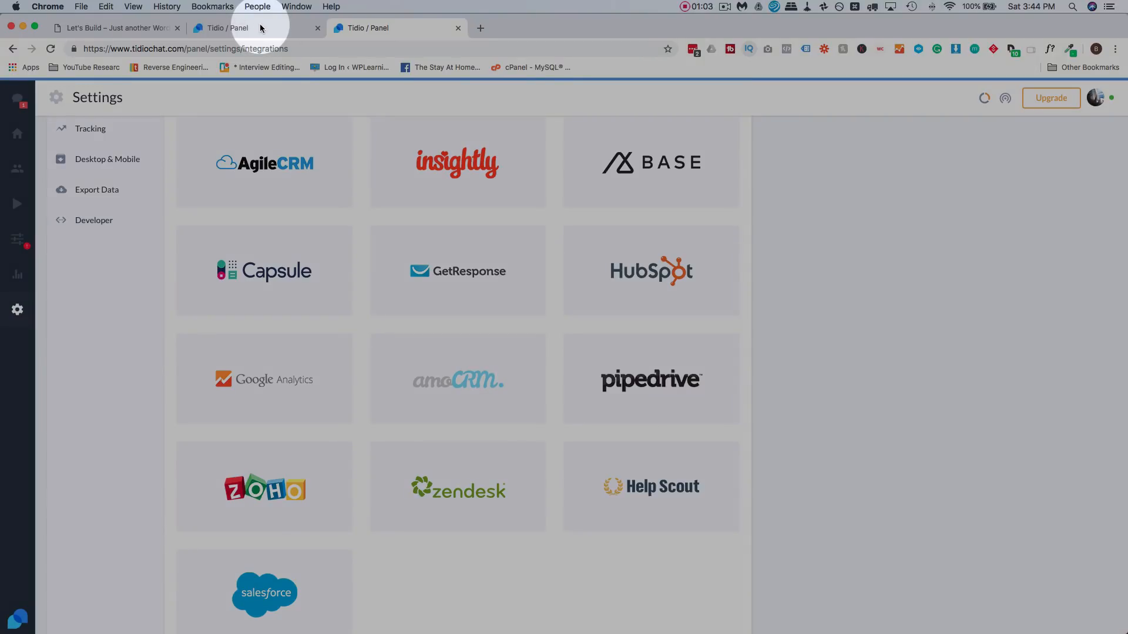
pyautogui.click(261, 28)
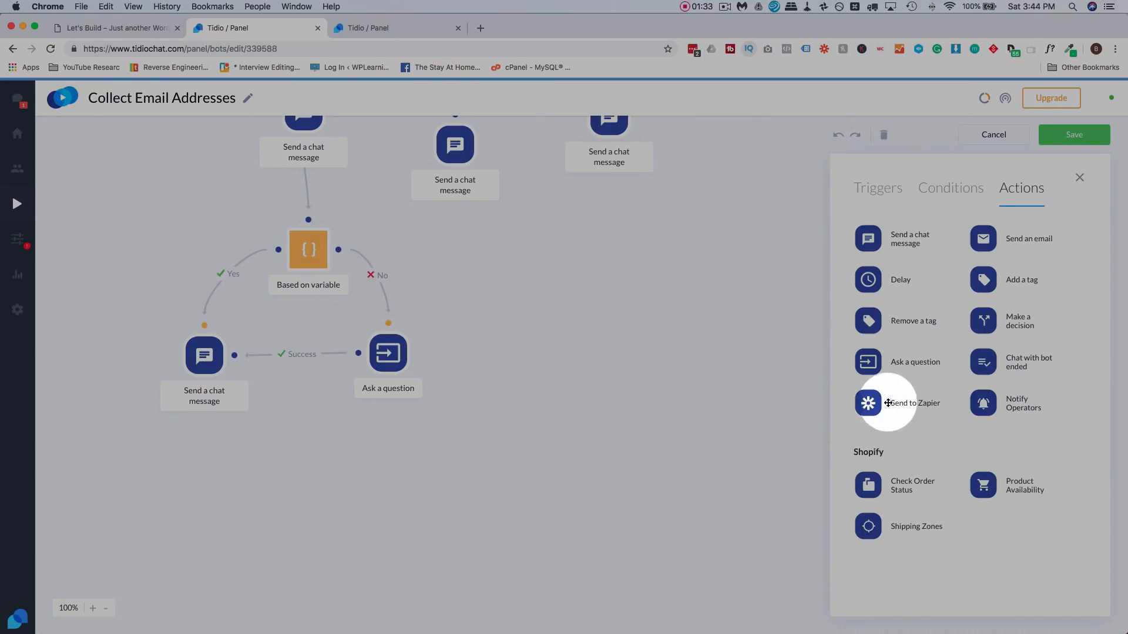
# - Add a Send to Zapier step named sitespeedchatbot, linked after the success message
pyautogui.moveTo(652, 411); pyautogui.dragTo(201, 449)
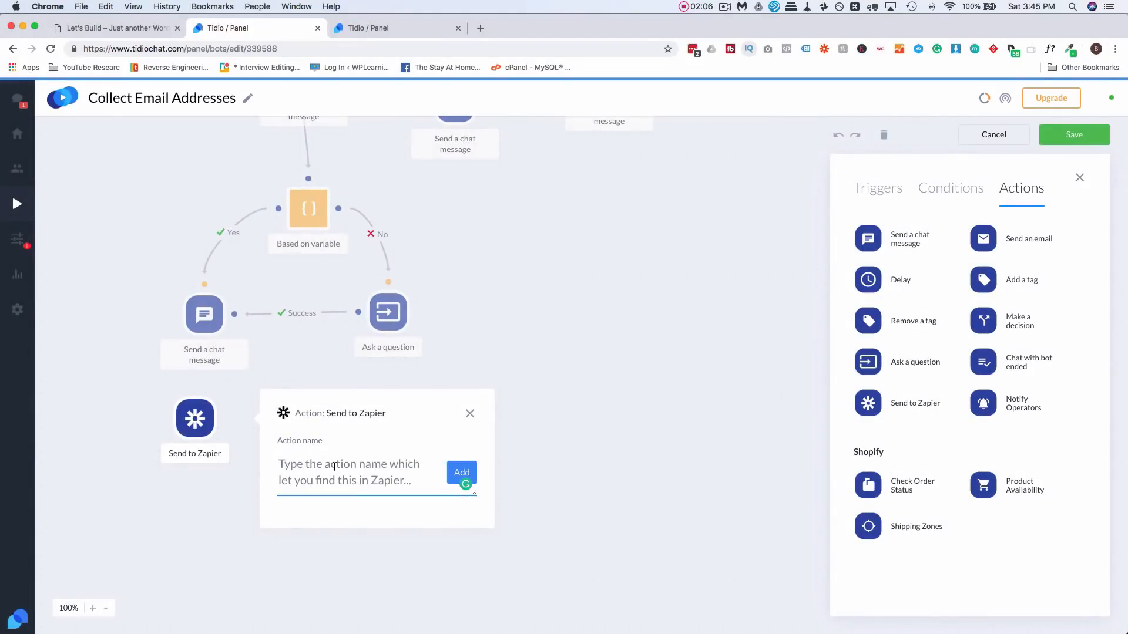
pyautogui.write('site')
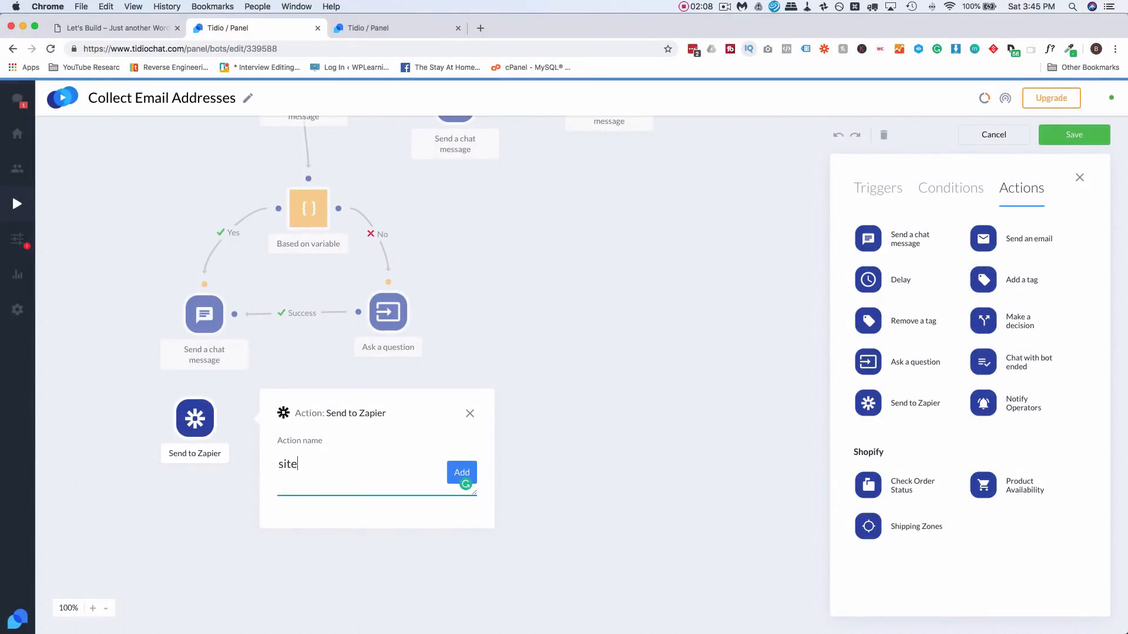
pyautogui.write('speedminic')
pyautogui.press('BackSpace')
pyautogui.press('BackSpace')
pyautogui.press('BackSpace')
pyautogui.press('BackSpace')
pyautogui.press('BackSpace')
pyautogui.press('BackSpace')
pyautogui.press('BackSpace')
pyautogui.write('chatbot')
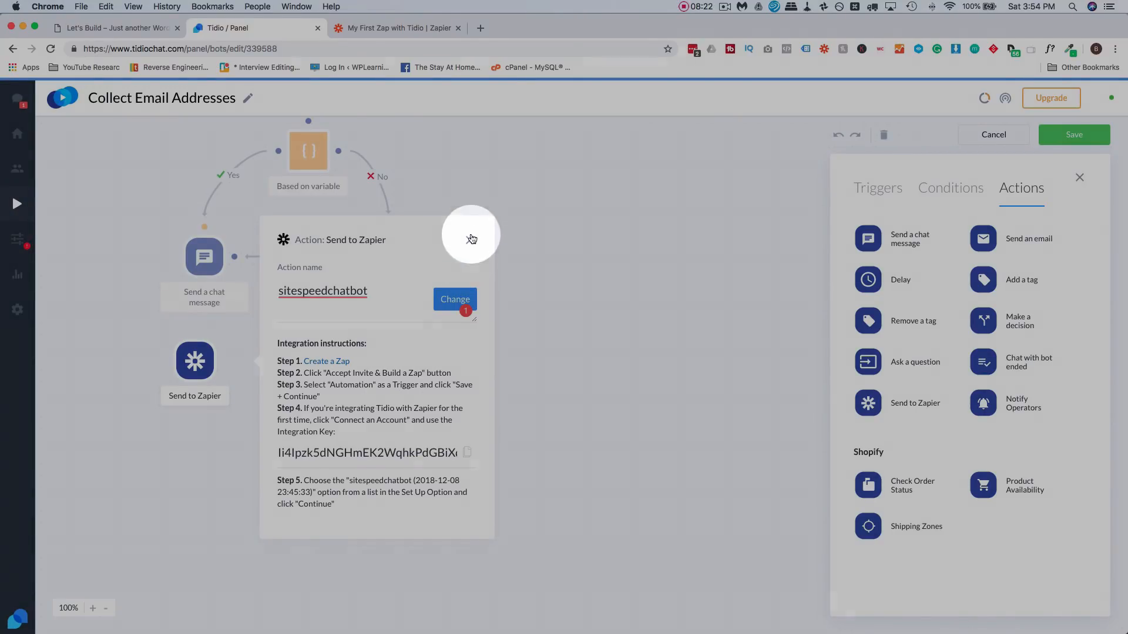
pyautogui.click(469, 239)
pyautogui.moveTo(197, 359); pyautogui.dragTo(203, 366)
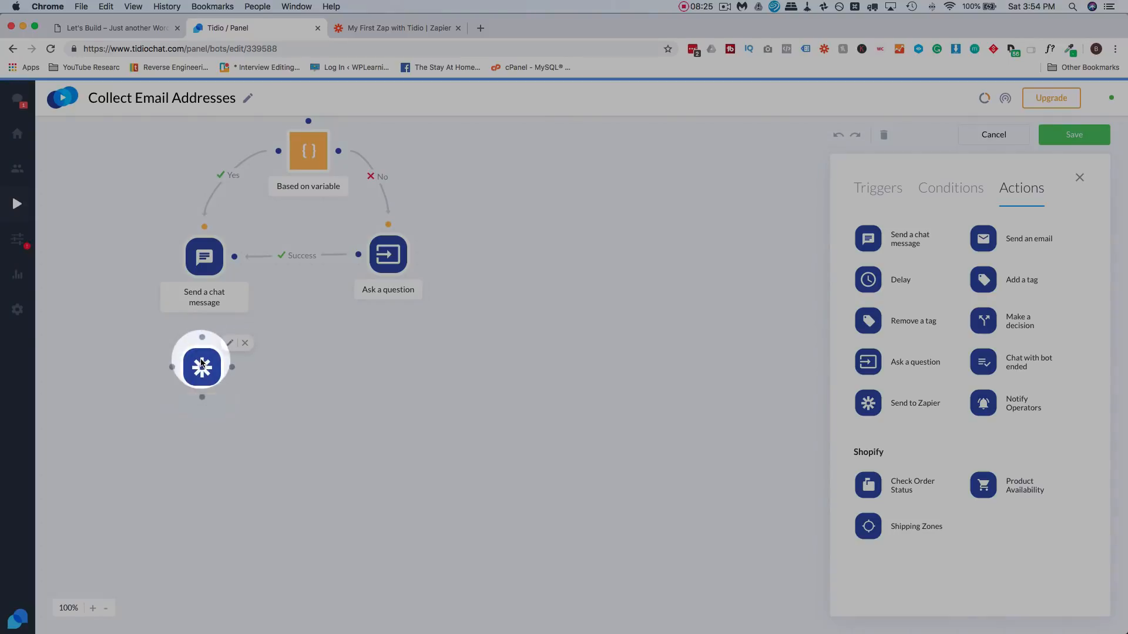
pyautogui.moveTo(205, 286); pyautogui.dragTo(202, 339)
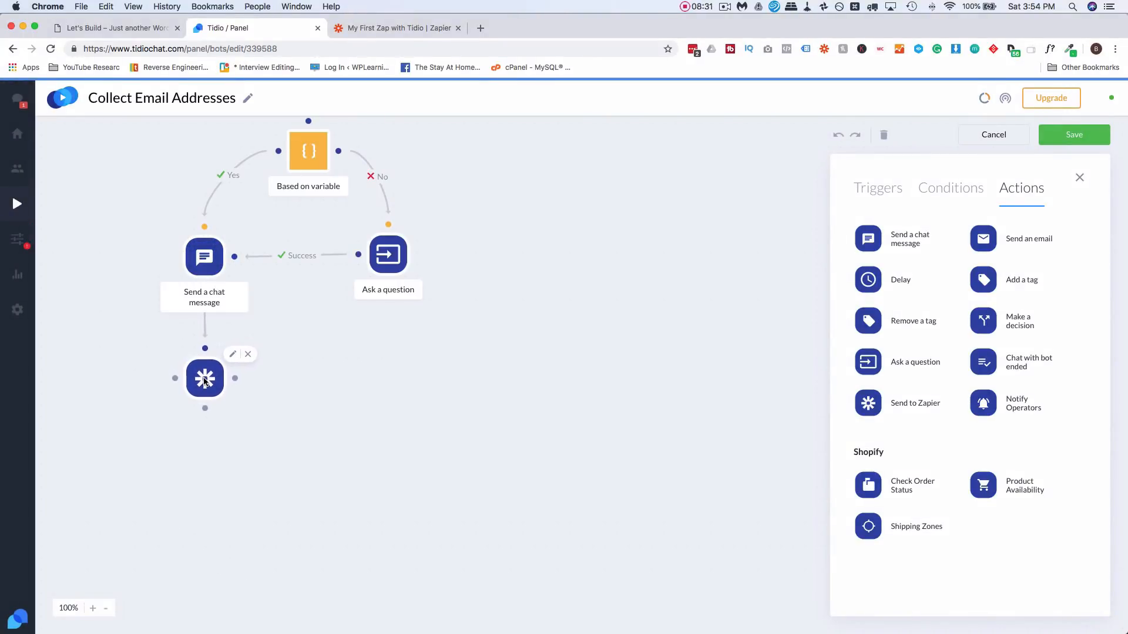
# - Check the Send to Zapier step's settings and save the Collect Email Addresses bot
pyautogui.scroll(5, 440, 297)
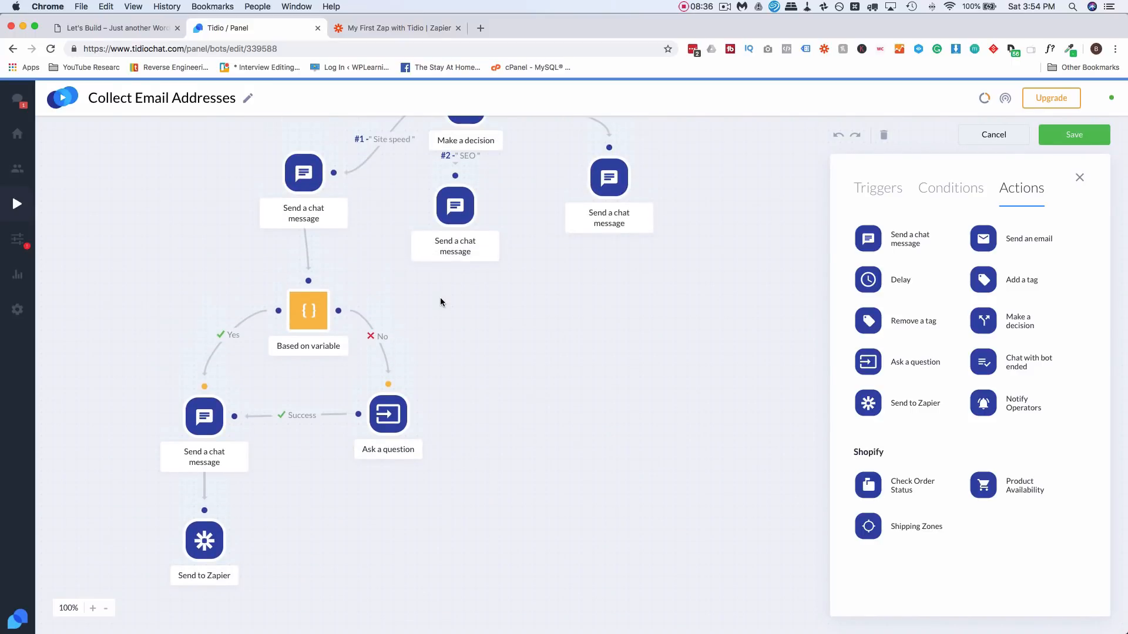
pyautogui.scroll(-2, 480, 323)
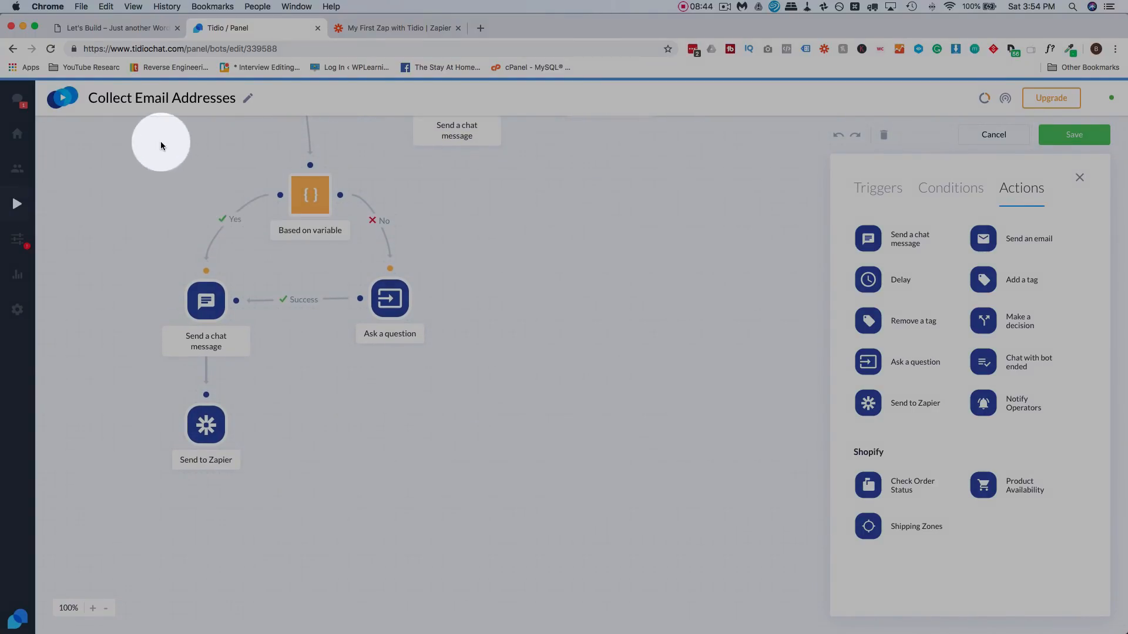
pyautogui.scroll(1, 517, 402)
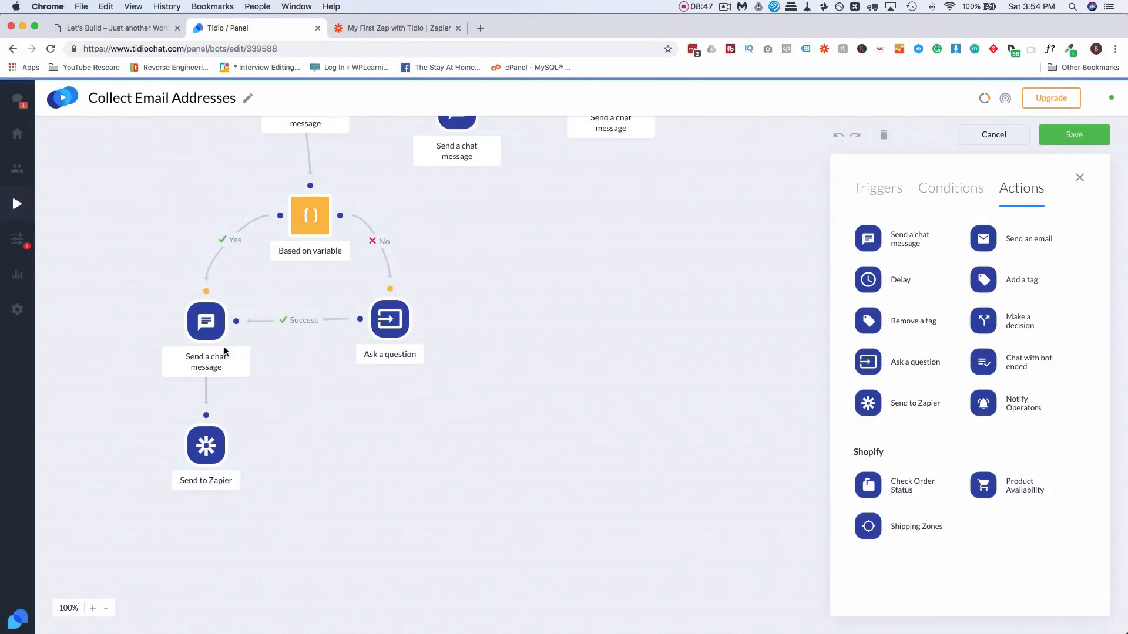
pyautogui.scroll(5, 482, 252)
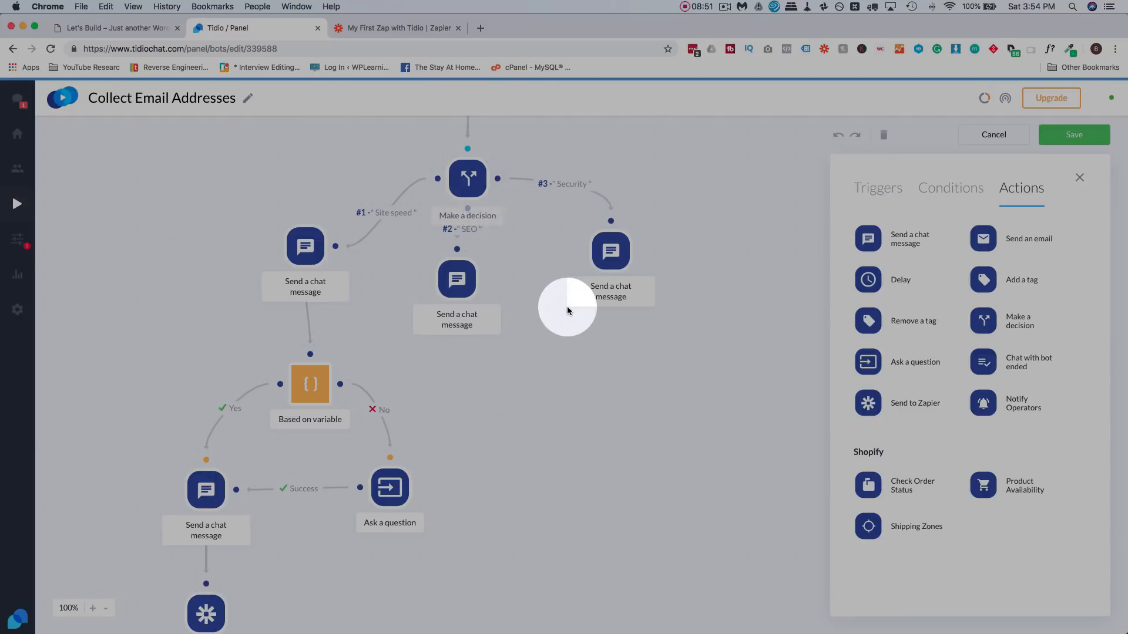
pyautogui.scroll(-6, 567, 306)
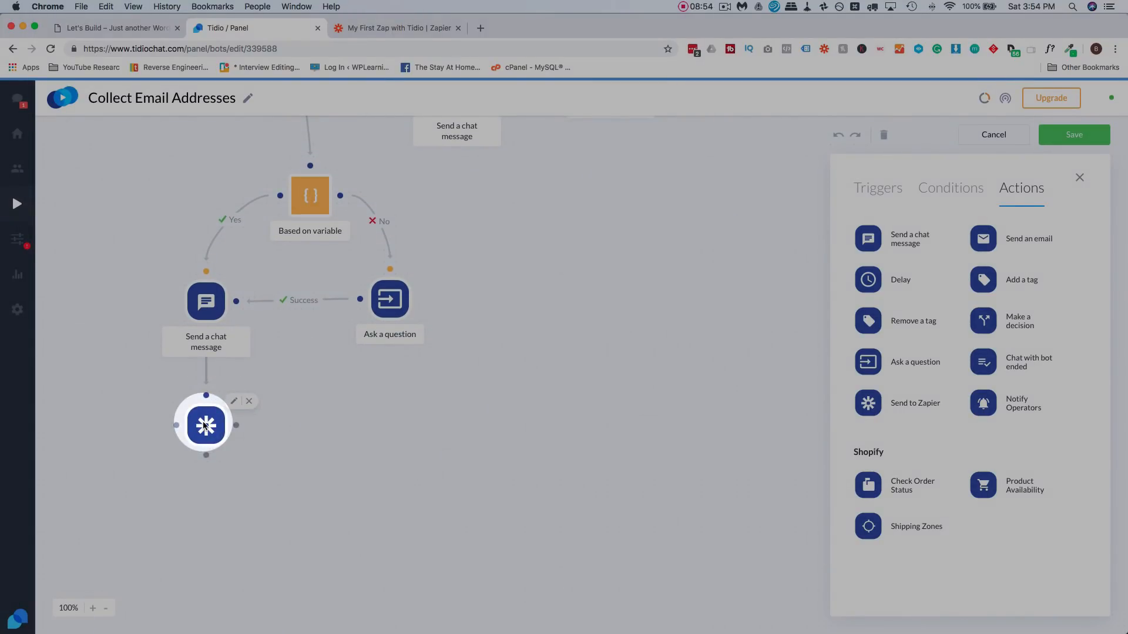
pyautogui.click(205, 424)
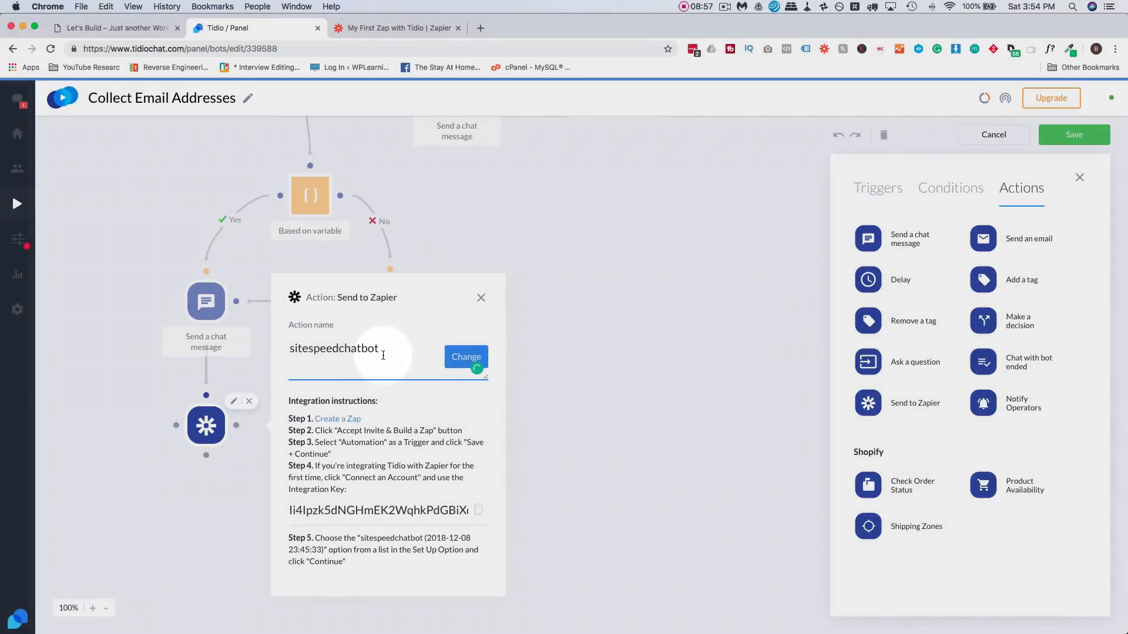
pyautogui.scroll(3, 512, 225)
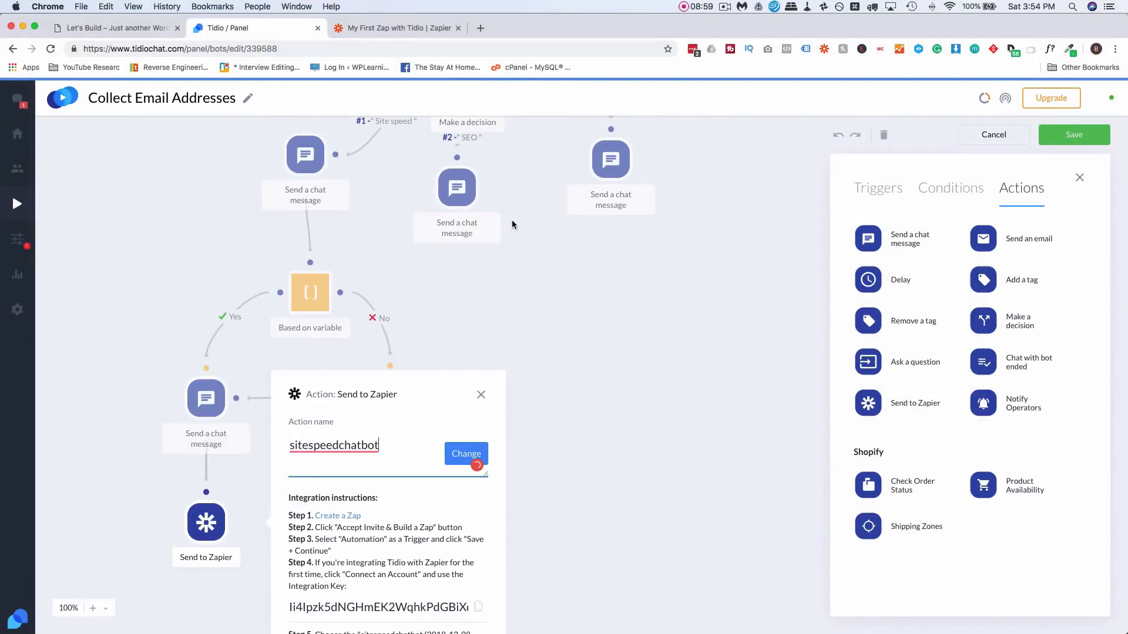
pyautogui.scroll(2, 512, 225)
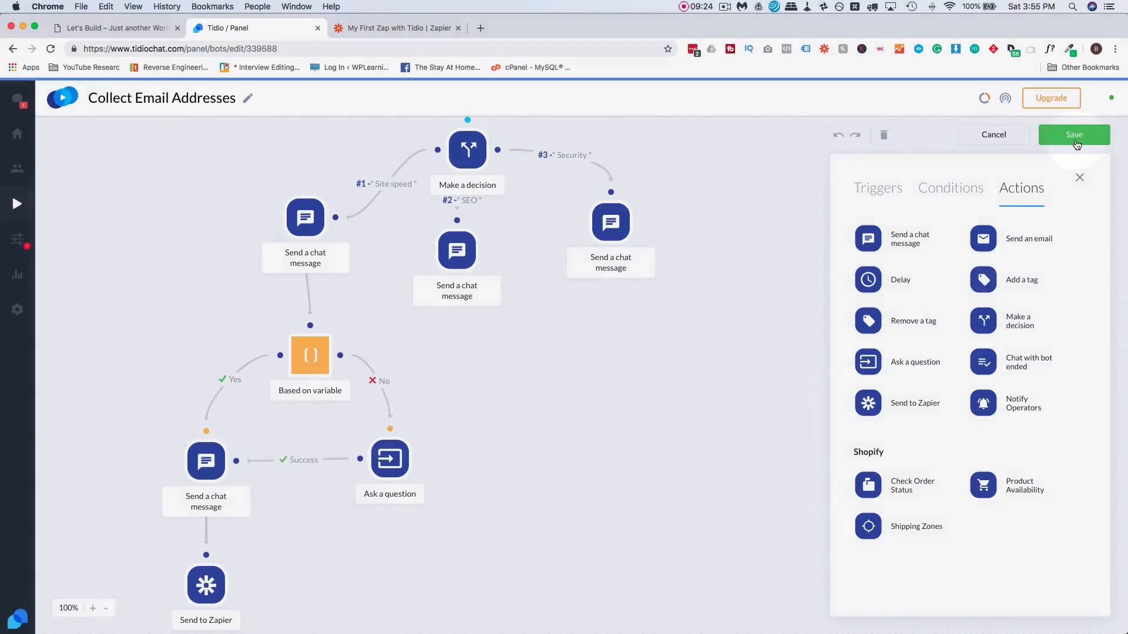
pyautogui.click(1074, 134)
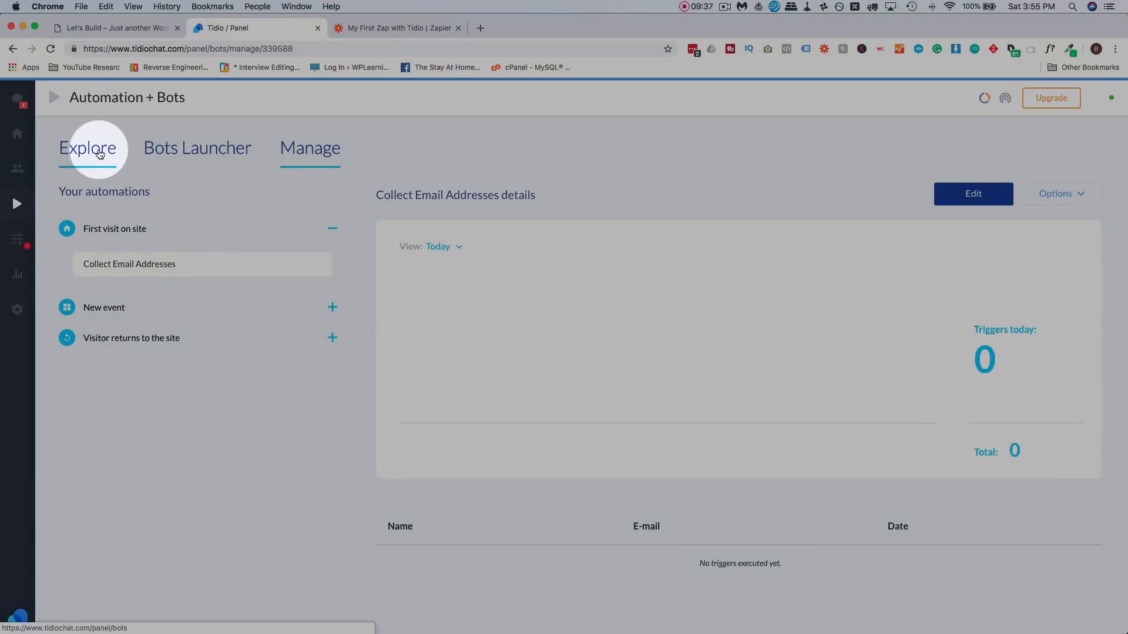
# - In Explore, open the Enhance communication template 'Operator doesn't respond during the conversation'
pyautogui.click(100, 154)
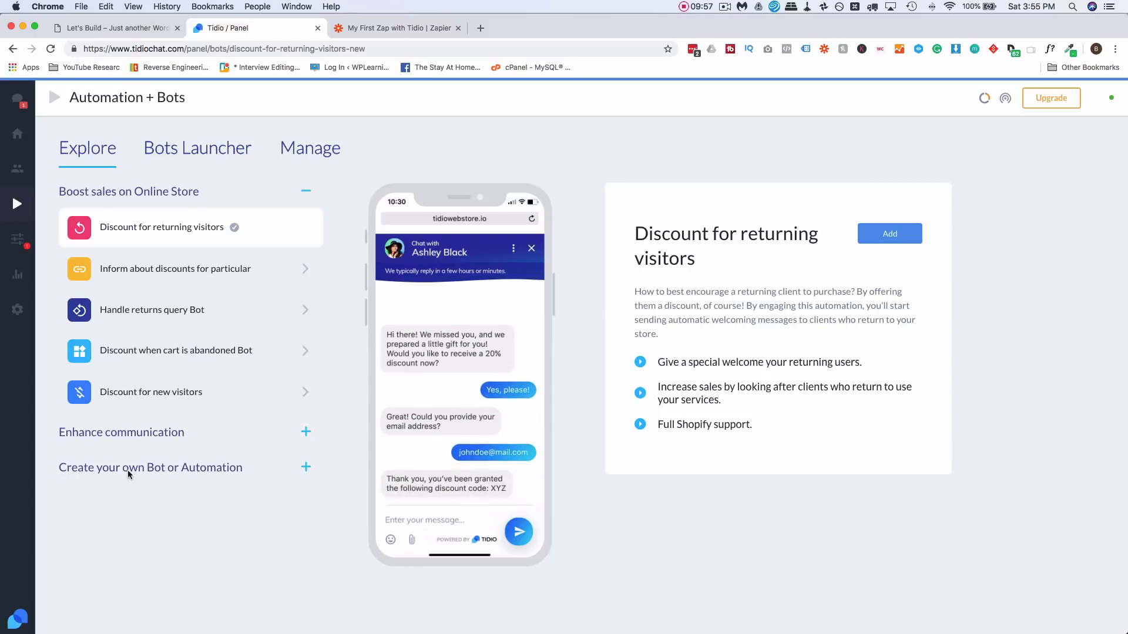
pyautogui.click(129, 435)
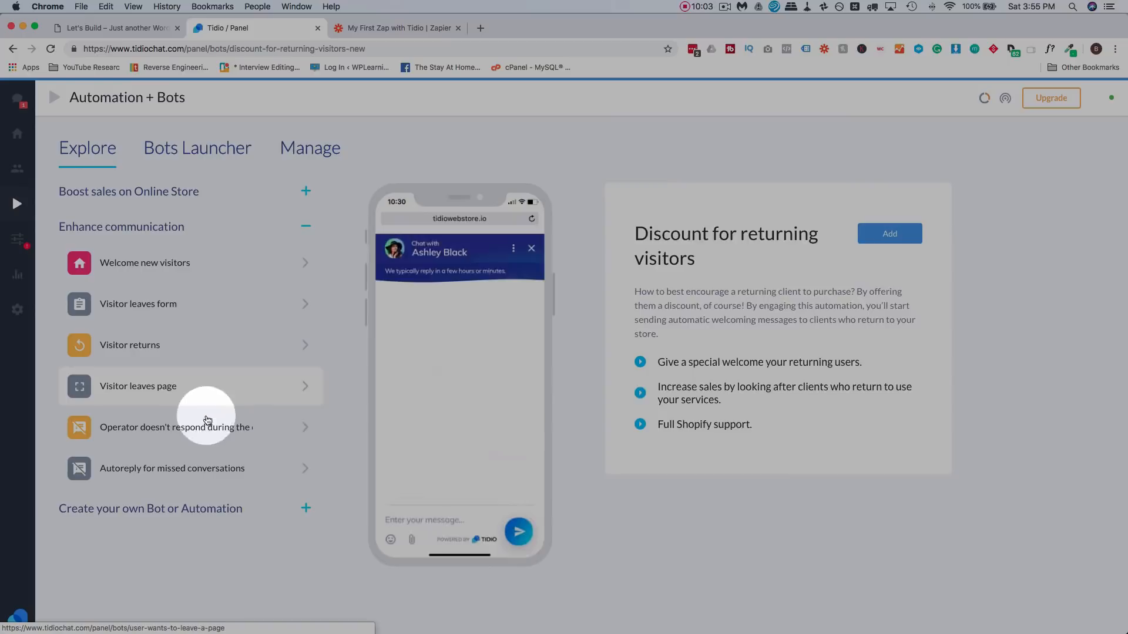
pyautogui.click(156, 424)
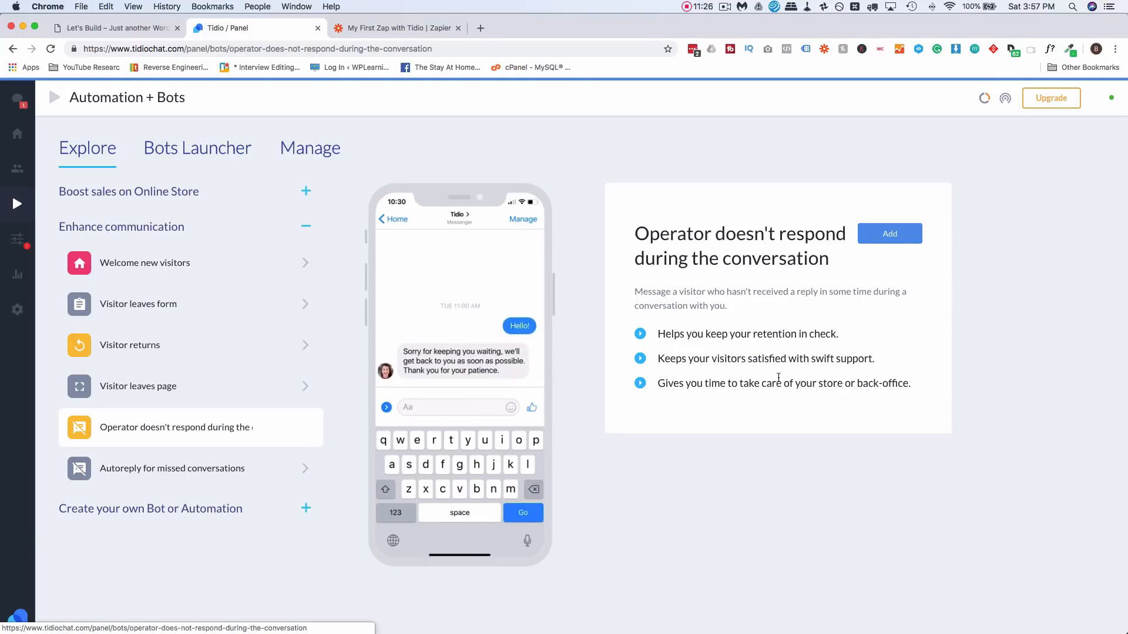
# - Add the template, reword its message to say 'I'm working on your issue', and save
pyautogui.click(888, 233)
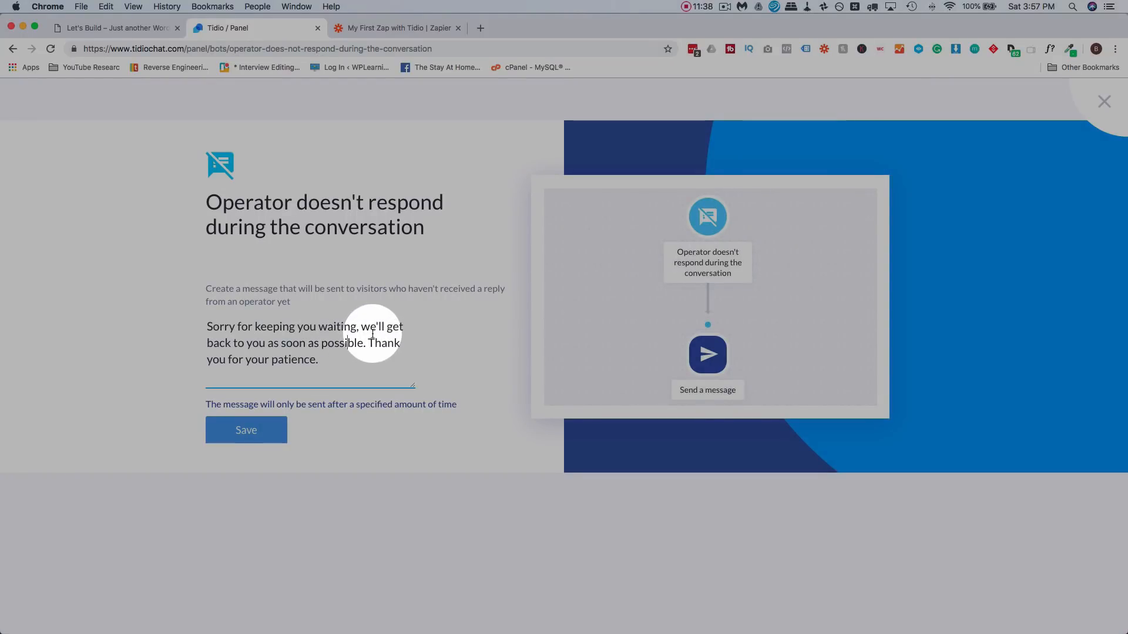
pyautogui.moveTo(361, 327); pyautogui.dragTo(363, 343)
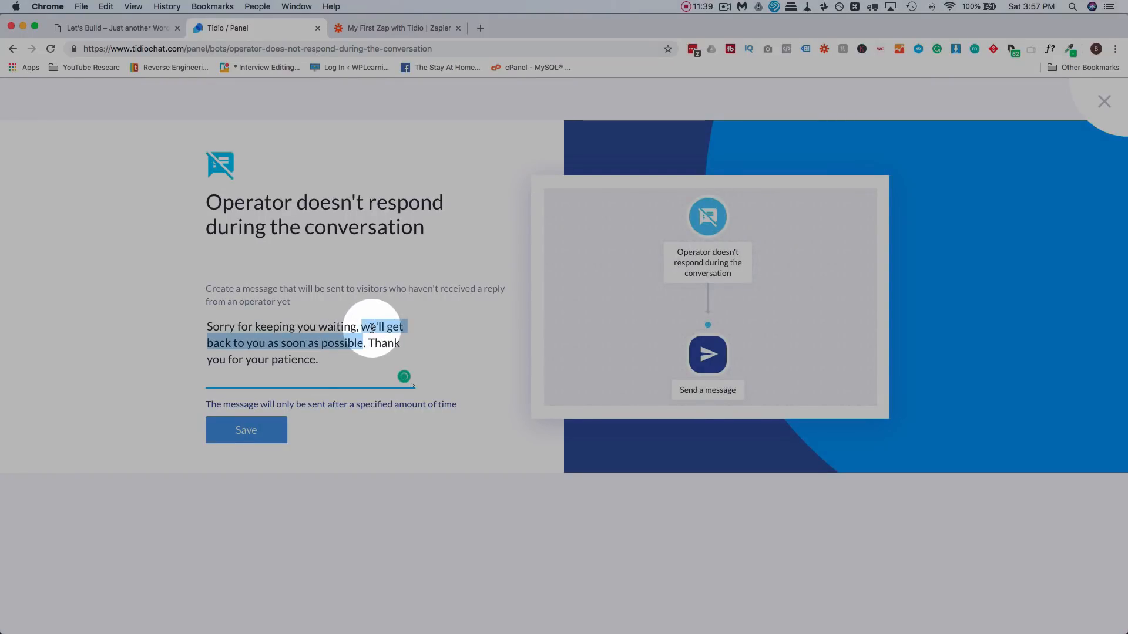
pyautogui.write("I'm w")
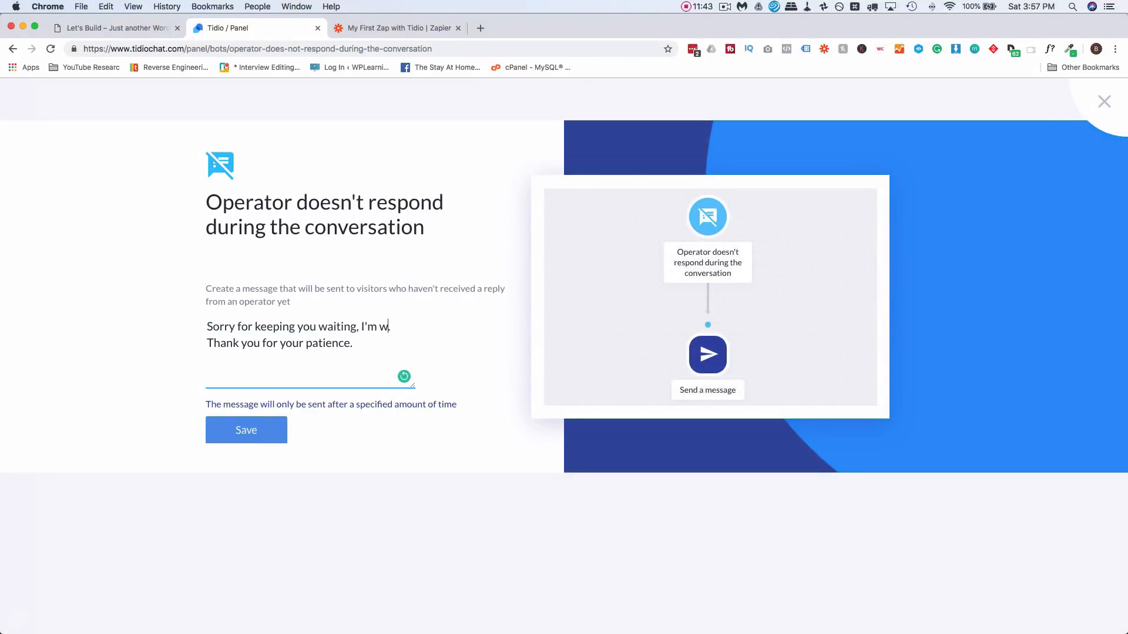
pyautogui.write('orking on your issue.')
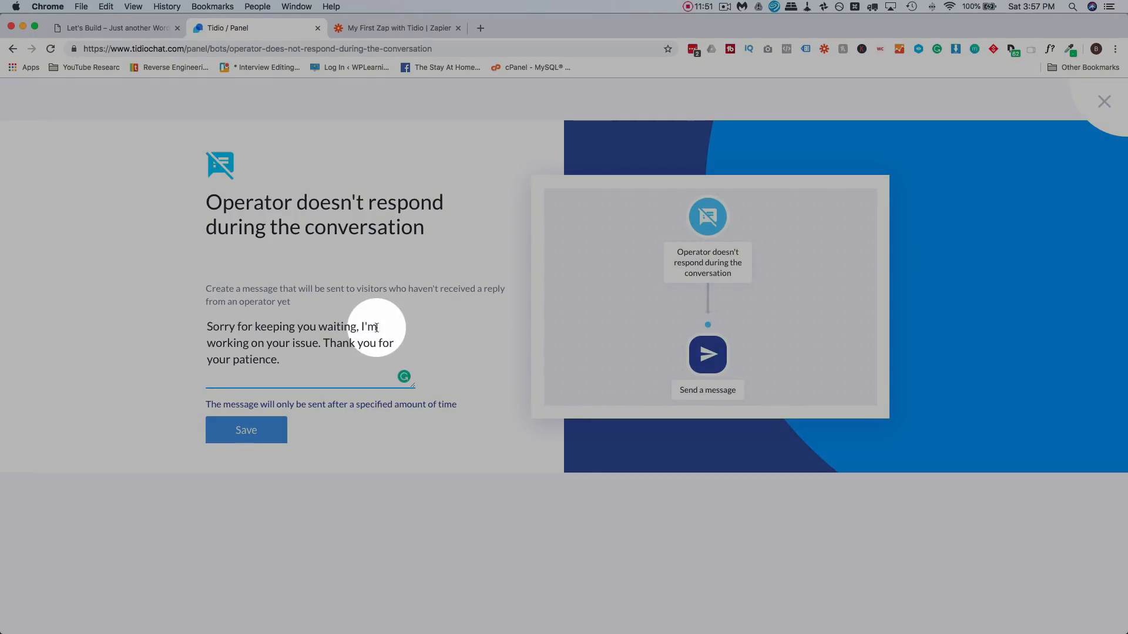
pyautogui.click(250, 437)
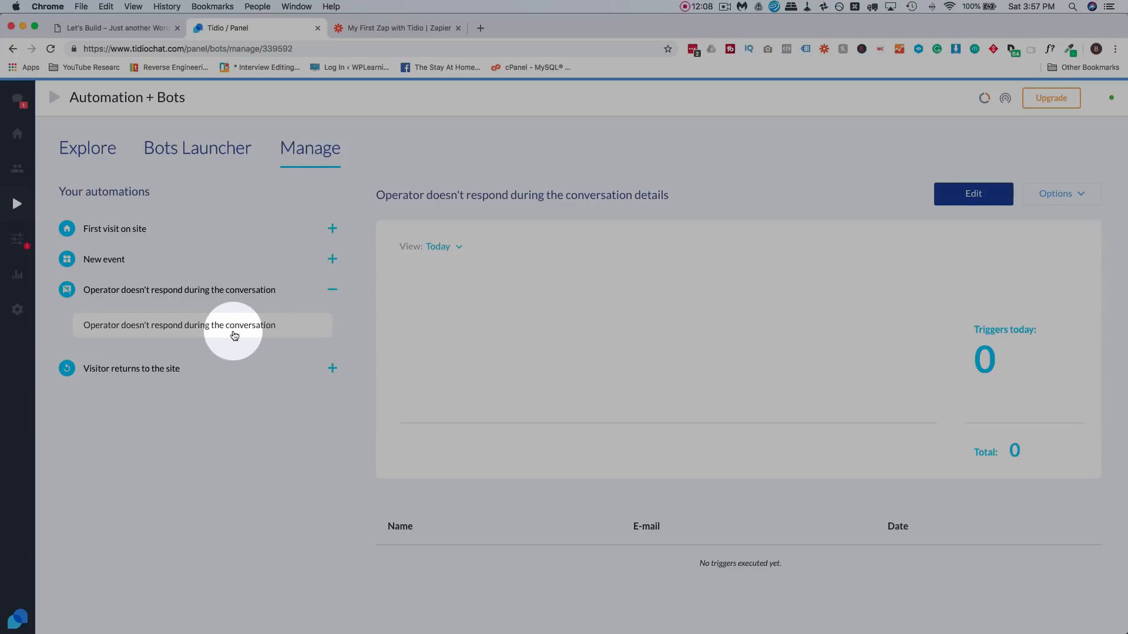
# - Change the no-reply trigger's waiting time to 2.5 minutes and save the bot
pyautogui.click(975, 199)
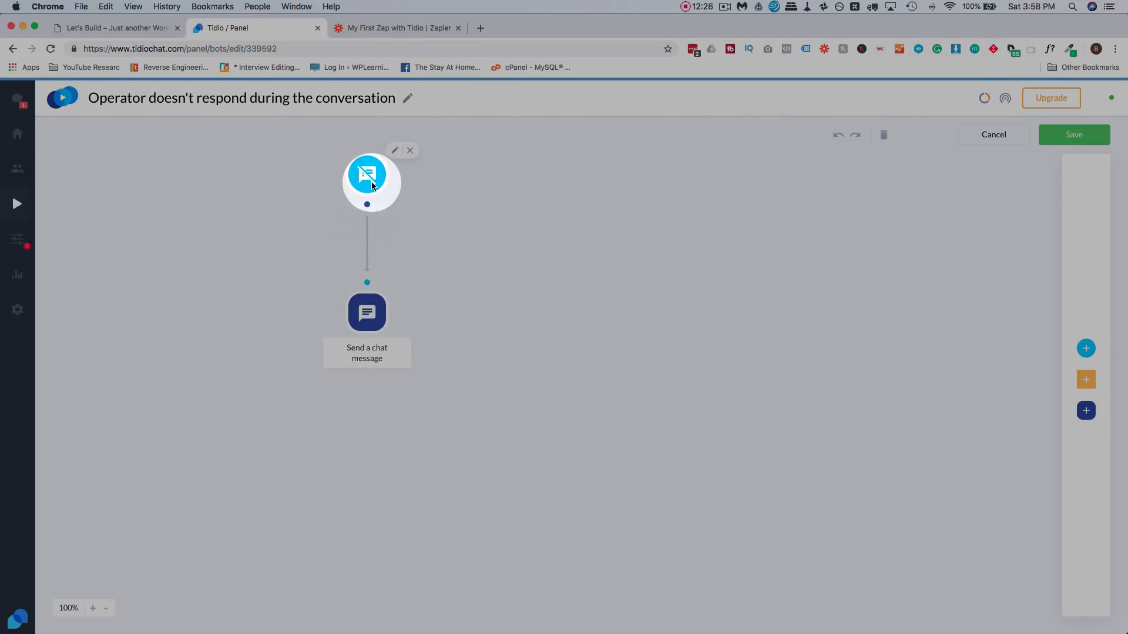
pyautogui.click(371, 184)
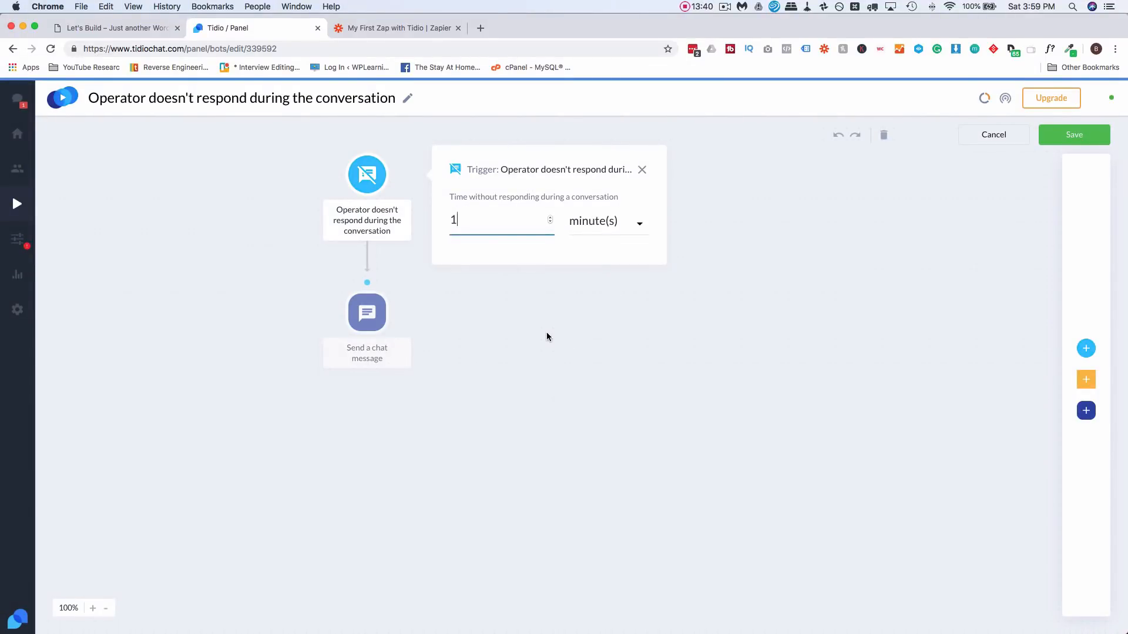
pyautogui.press('BackSpace')
pyautogui.write('2.5')
pyautogui.click(1074, 136)
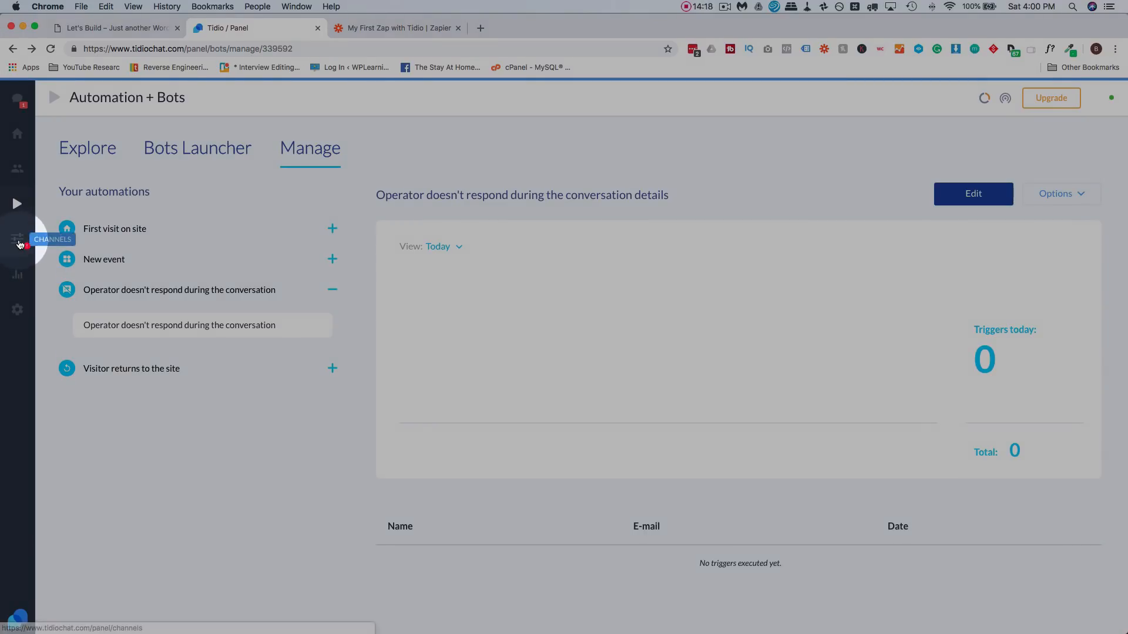
# - Go to Channels > Live chat Integration and select the JavaScript install code
pyautogui.click(19, 246)
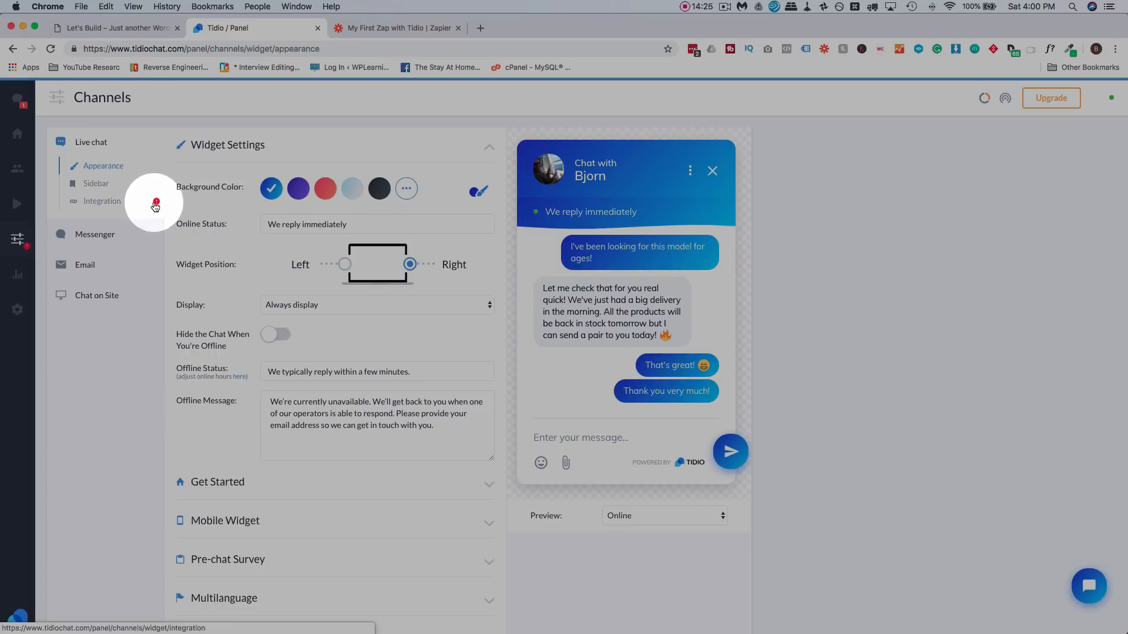
pyautogui.click(118, 203)
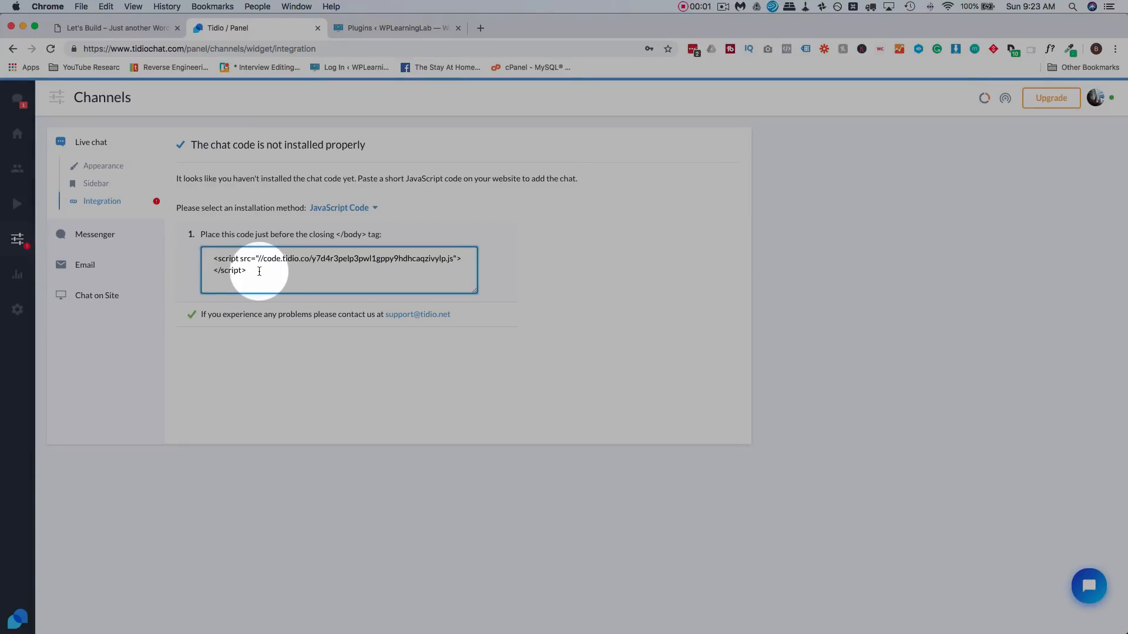
pyautogui.moveTo(262, 271); pyautogui.dragTo(212, 259)
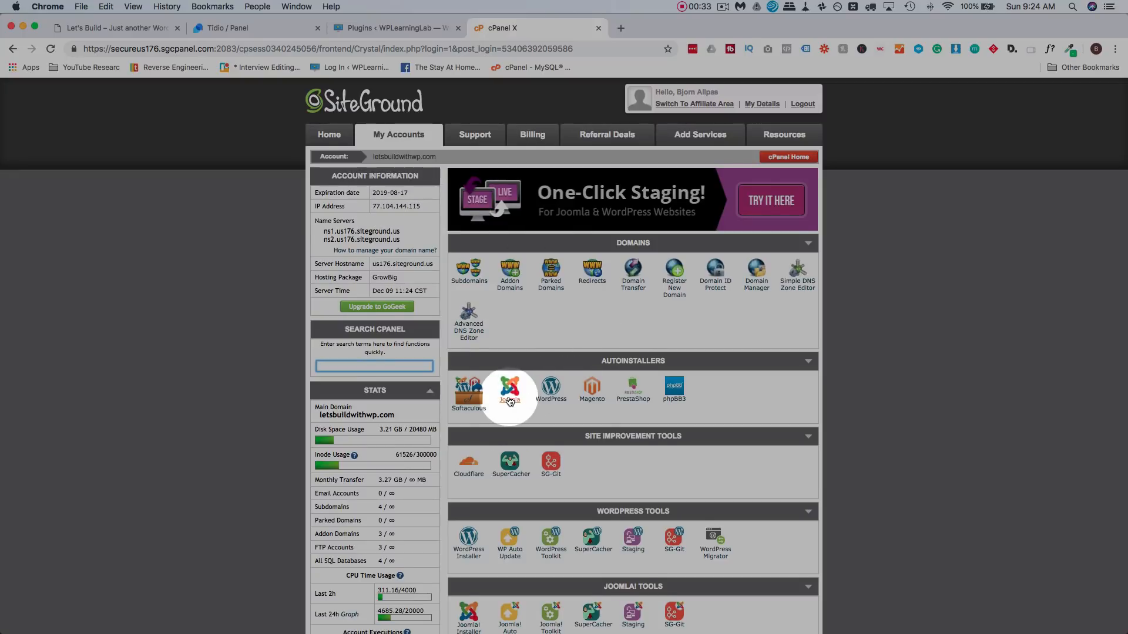
# - Open File Manager at the document root and browse into wp-content/themes/wplearninglab-child
pyautogui.scroll(-5, 505, 398)
pyautogui.scroll(-6, 510, 403)
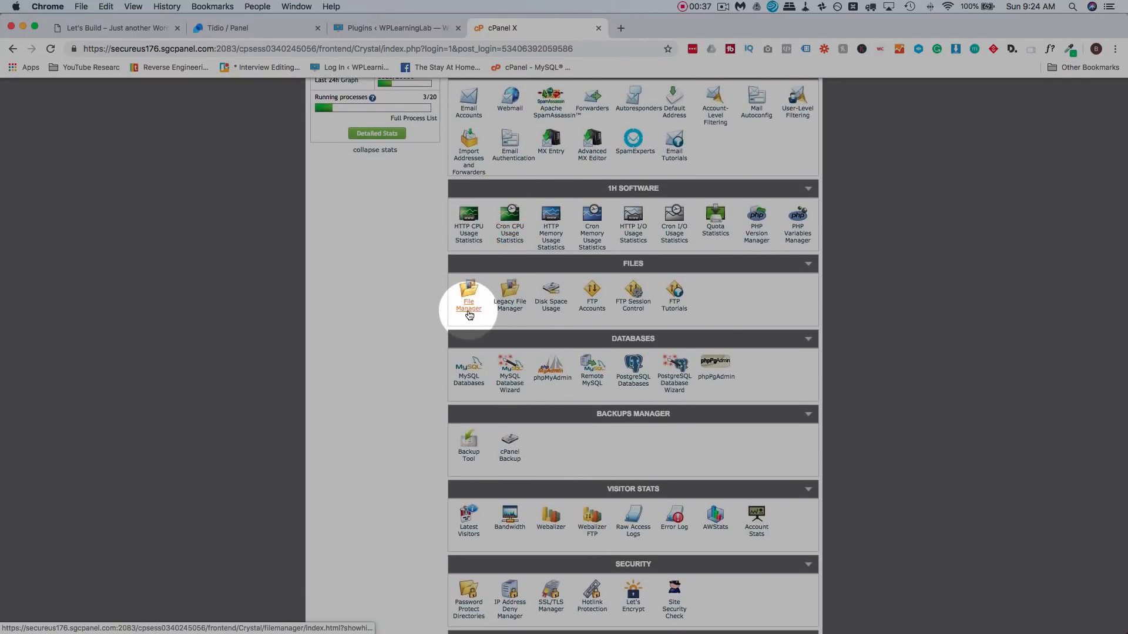
pyautogui.click(469, 310)
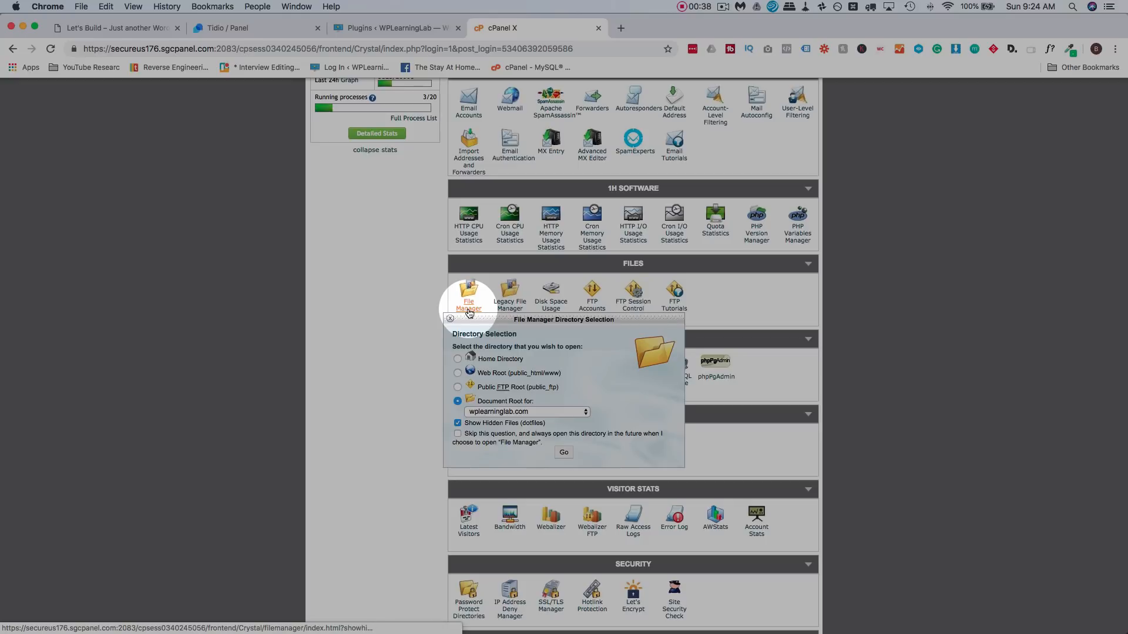
pyautogui.click(564, 452)
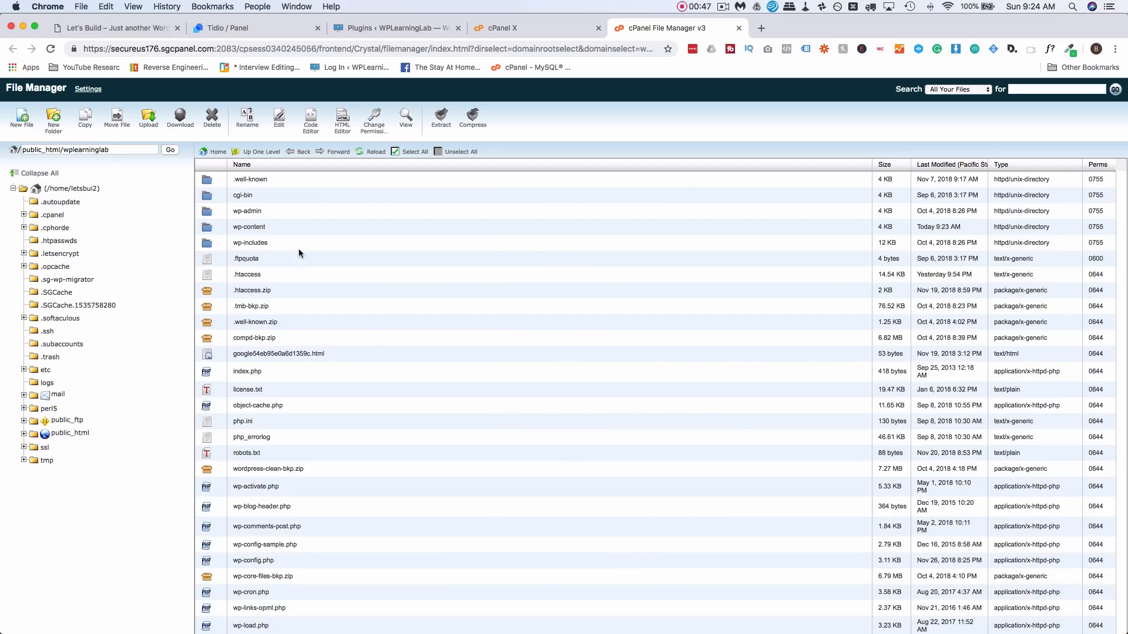
pyautogui.doubleClick(269, 226)
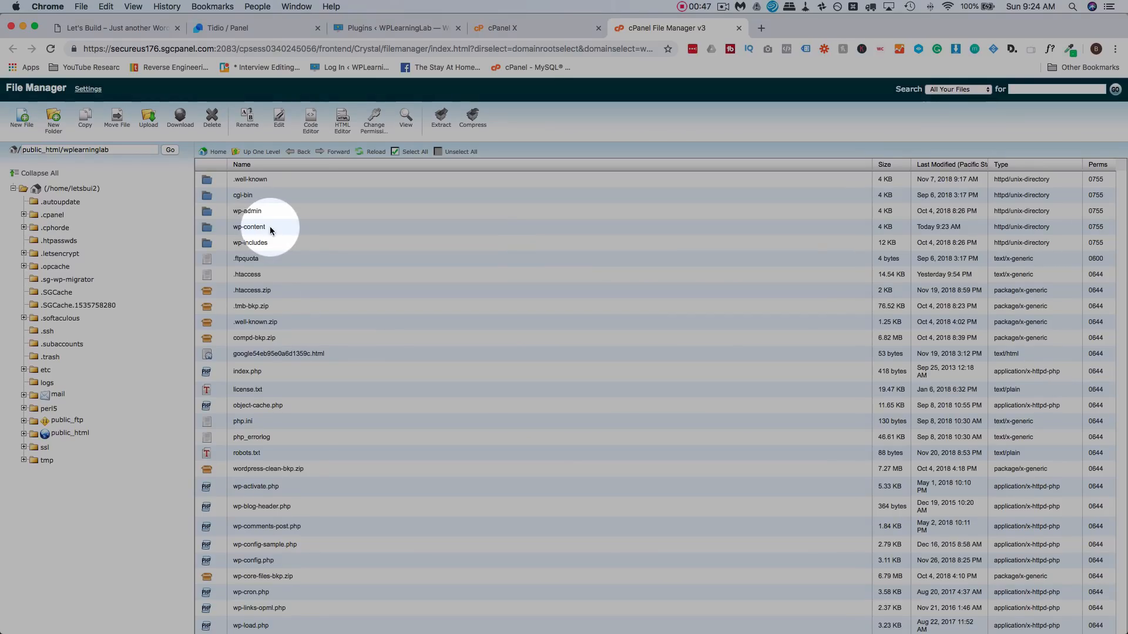
pyautogui.doubleClick(270, 227)
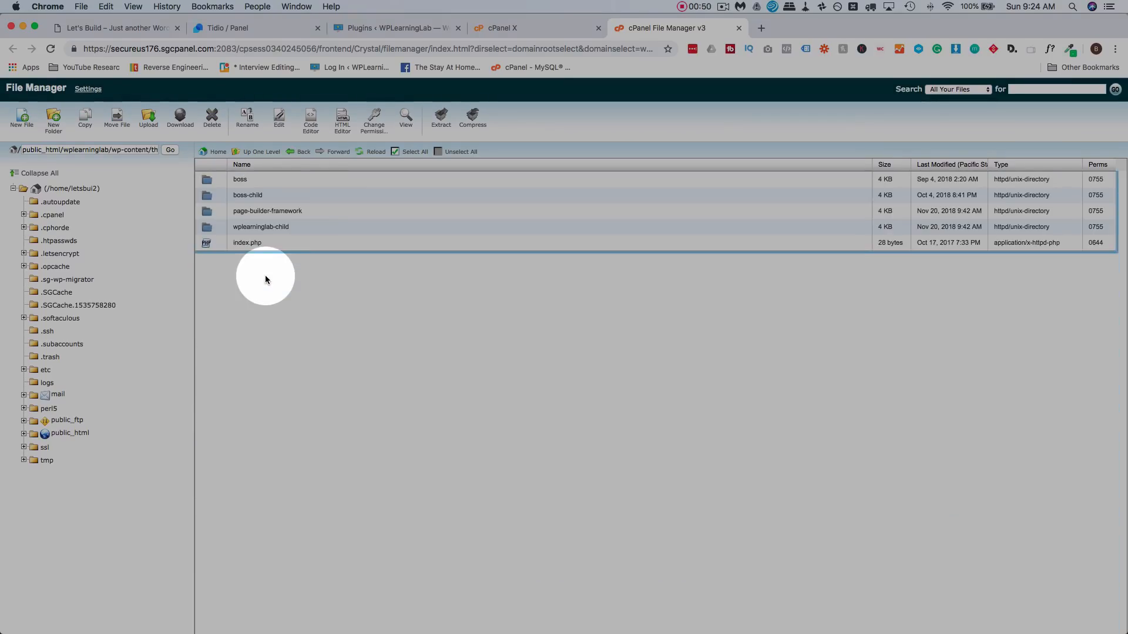
pyautogui.click(290, 227)
pyautogui.doubleClick(304, 230)
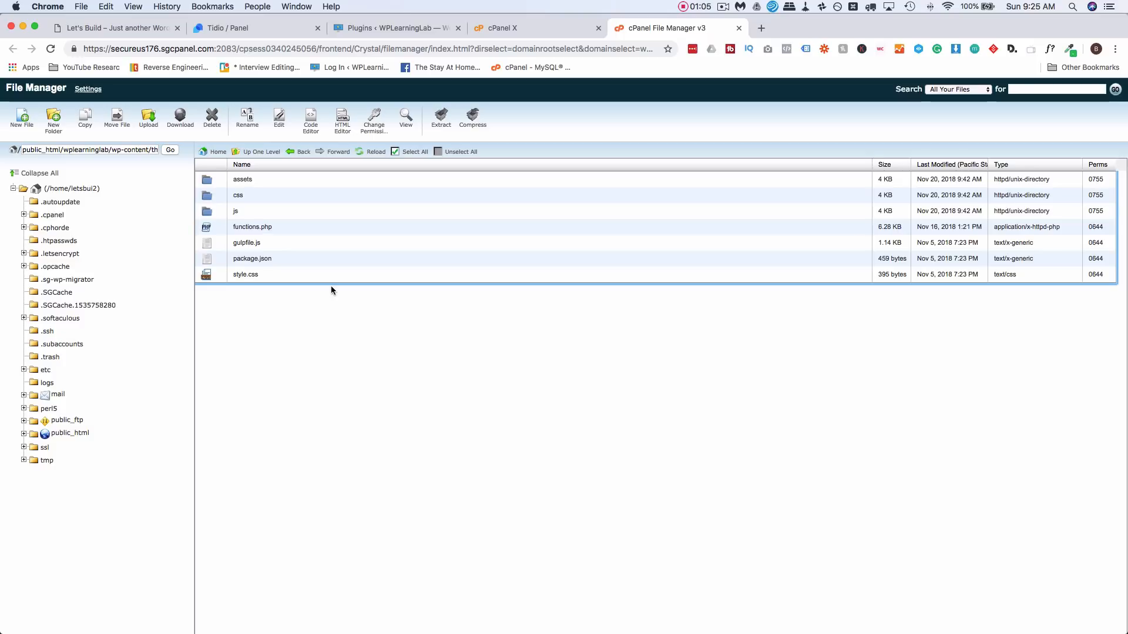
# - Go up to the themes folder and open page-builder-framework's footer.php in the editor
pyautogui.click(259, 152)
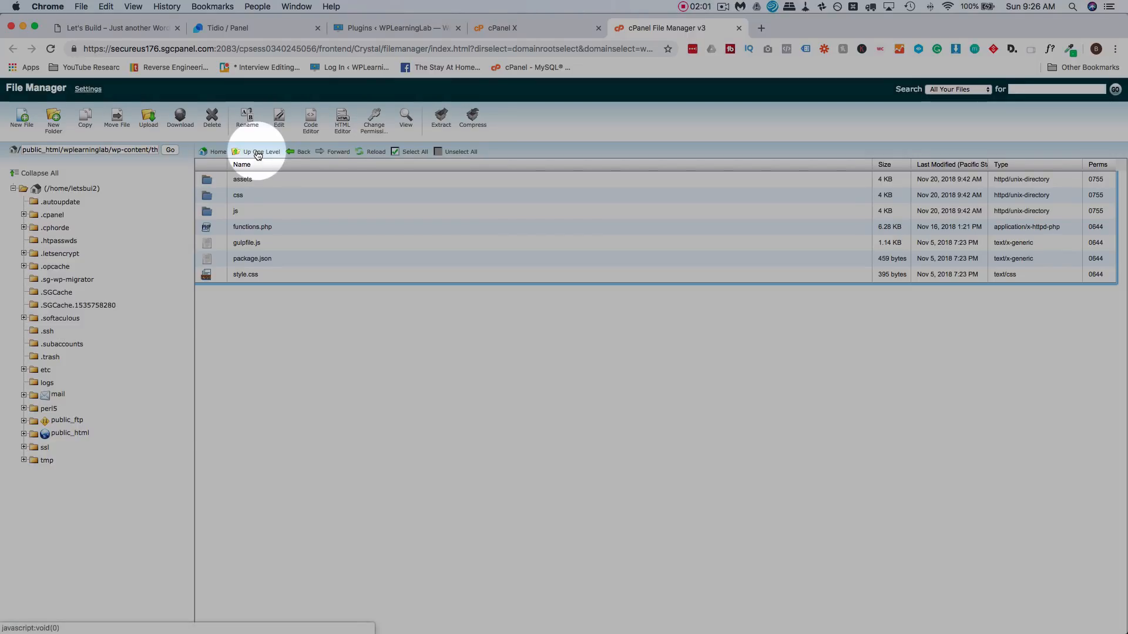
pyautogui.click(257, 154)
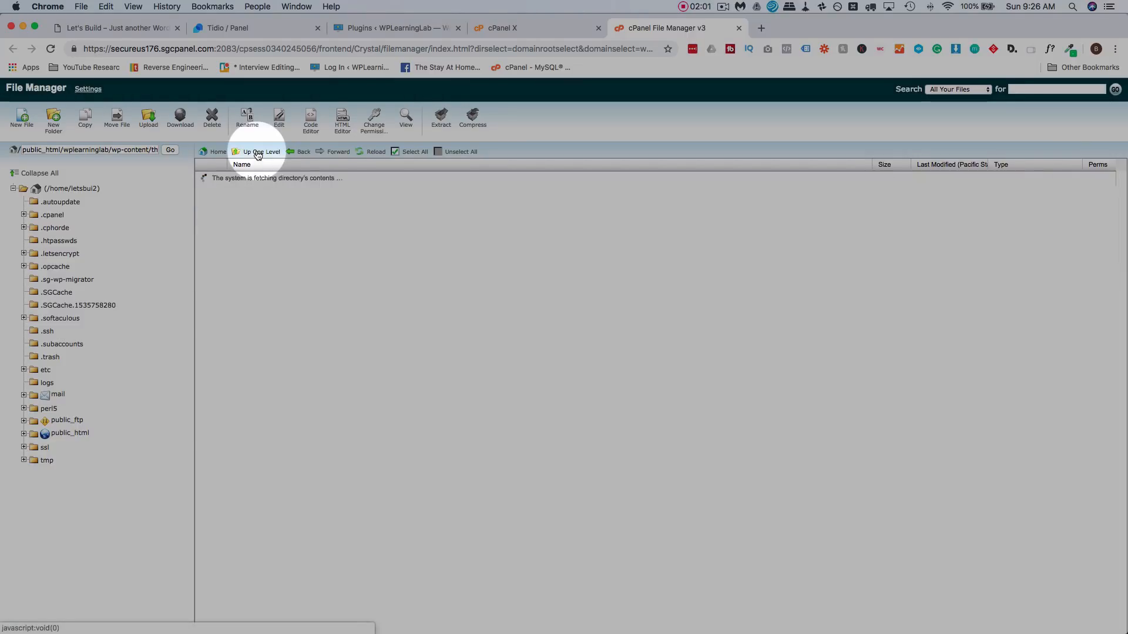
pyautogui.doubleClick(312, 210)
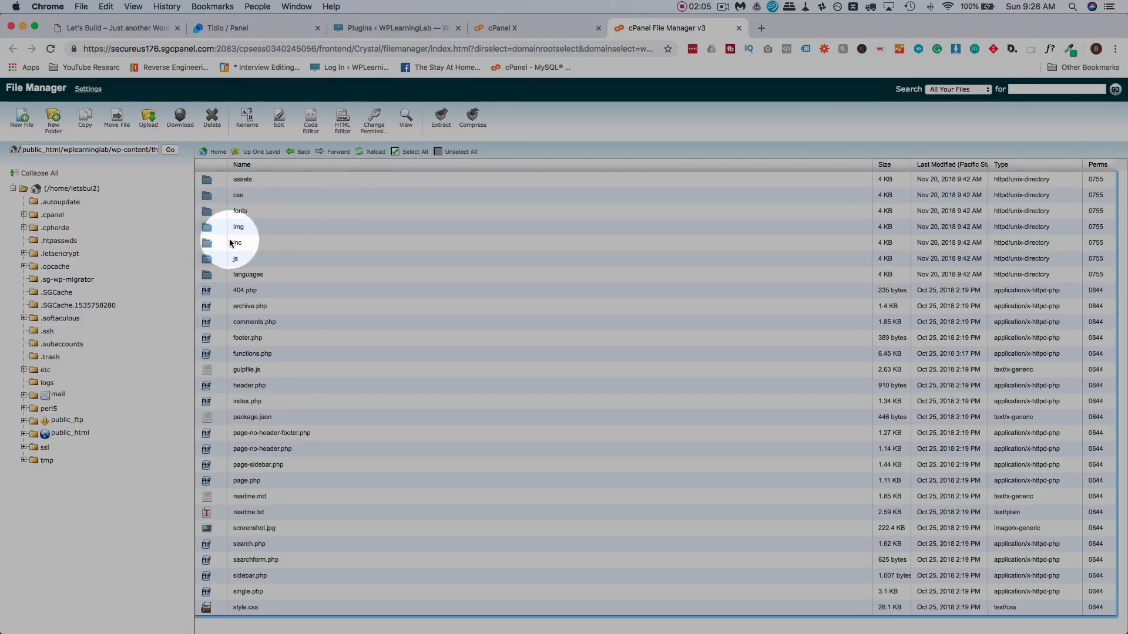
pyautogui.click(273, 340)
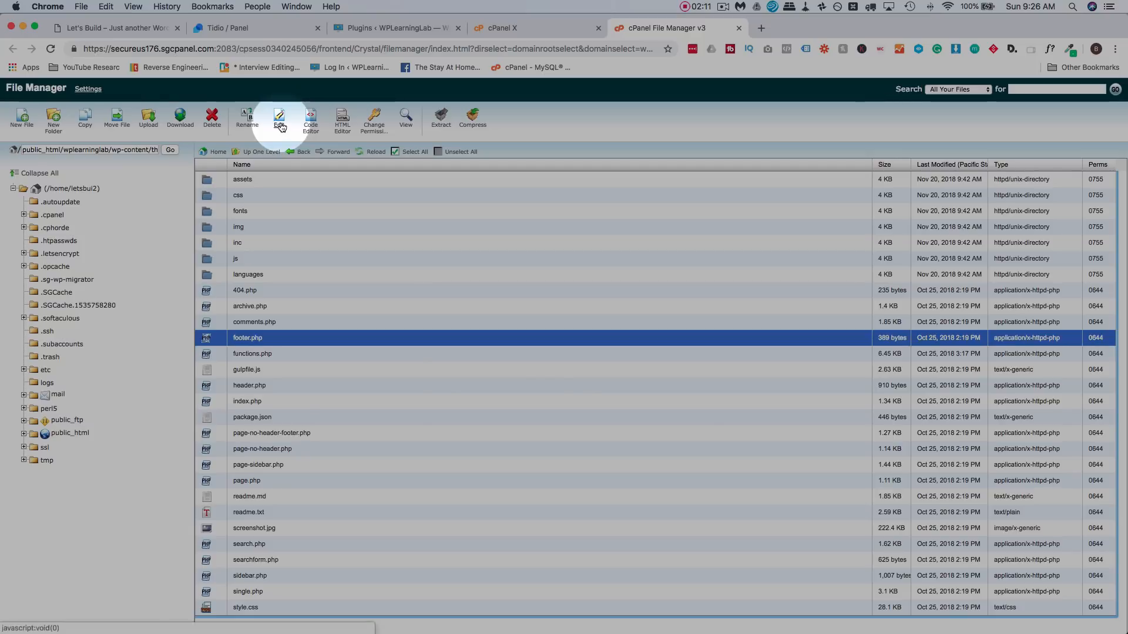
pyautogui.click(280, 127)
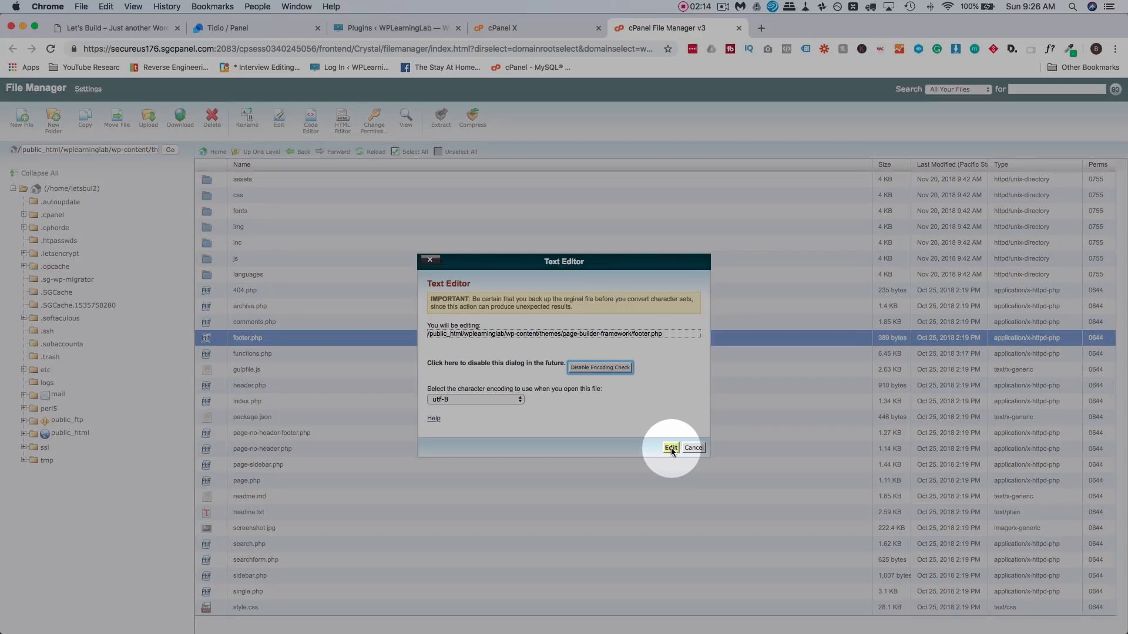
pyautogui.click(674, 449)
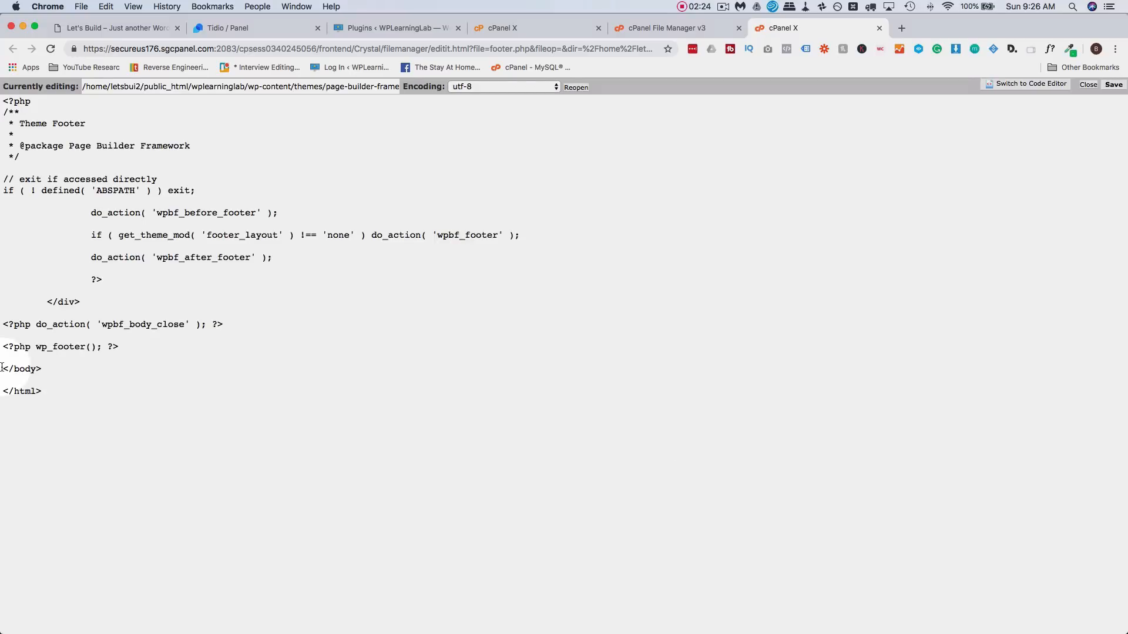
# - Locate the closing </body> tag in the parent footer.php, then close that editor
pyautogui.click(11, 366)
pyautogui.press('super+Right')
pyautogui.press('shift+super+Left')
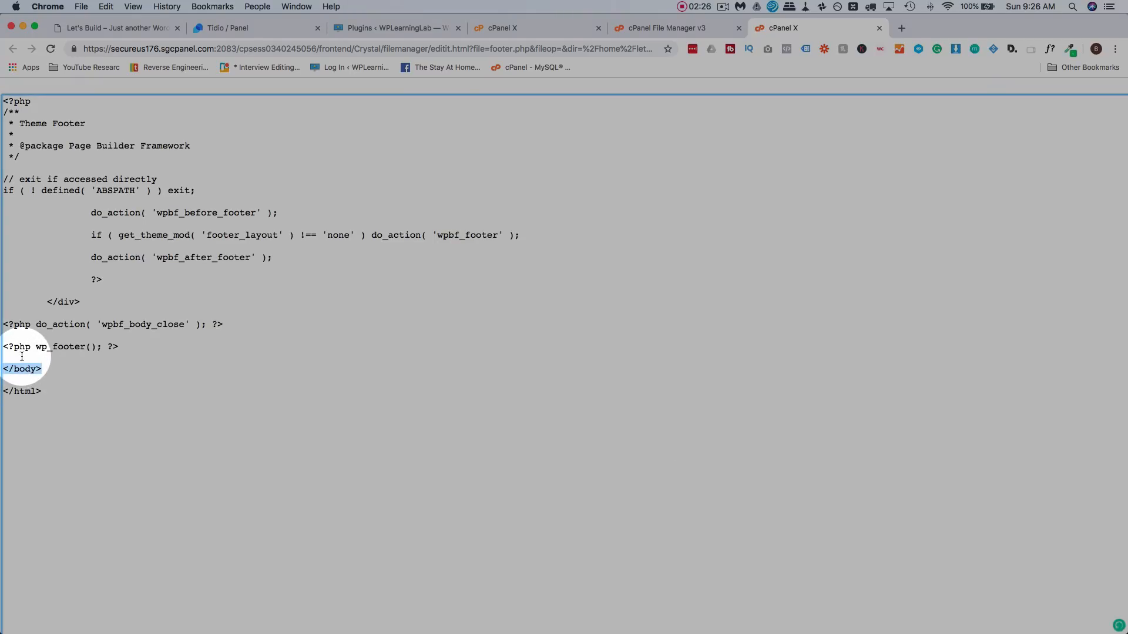
pyautogui.click(21, 357)
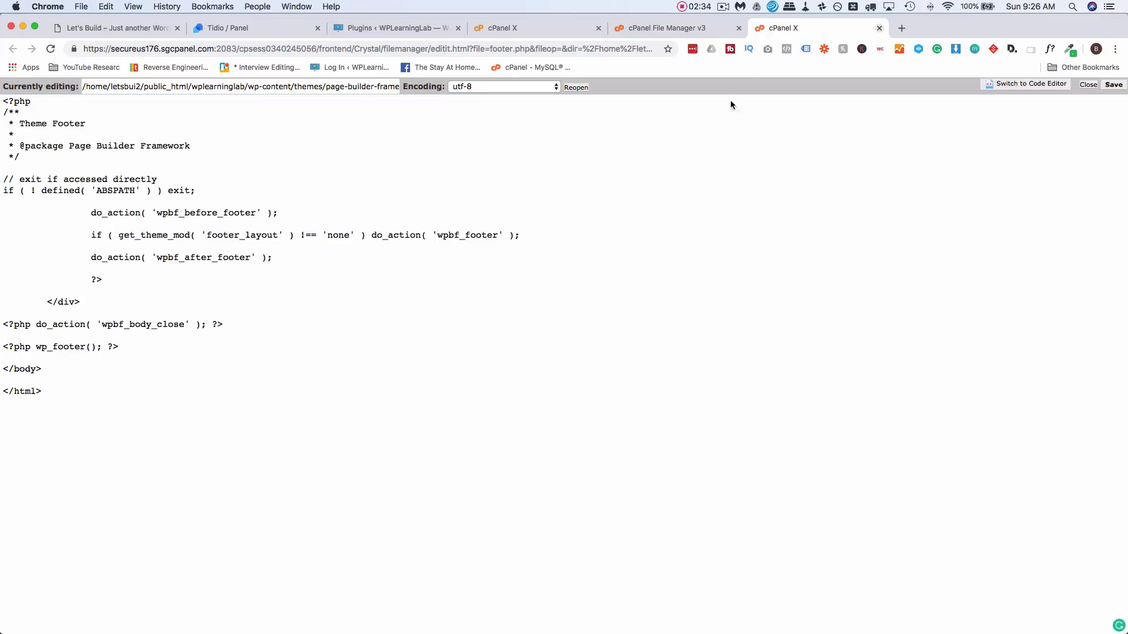
pyautogui.press('super+w')
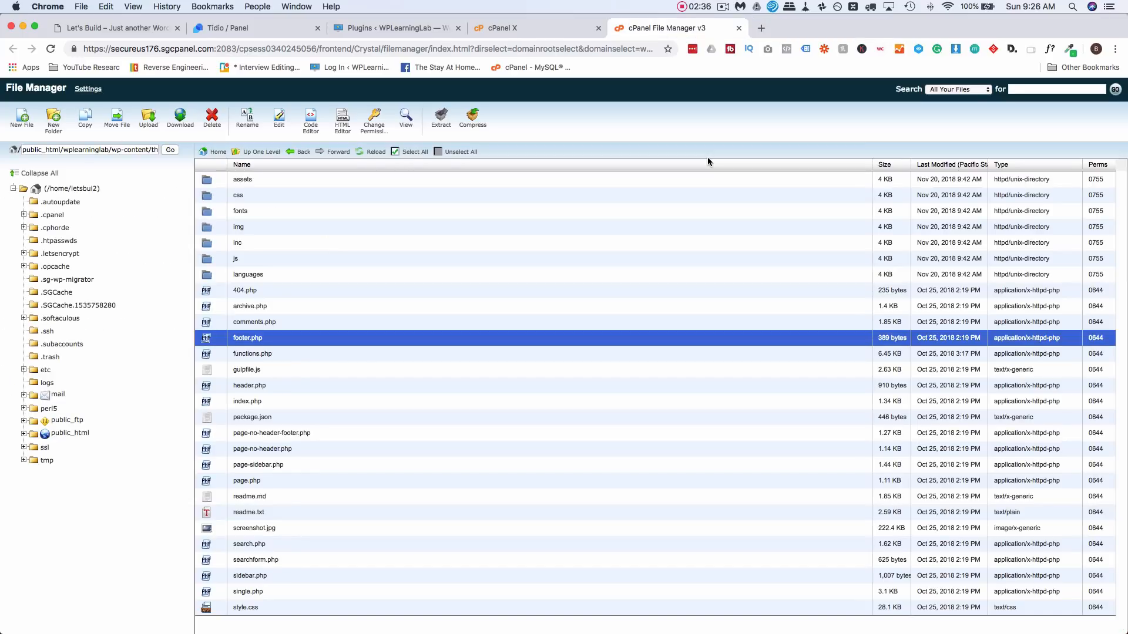
# - Copy footer.php into the wplearninglab-child theme folder
pyautogui.rightClick(275, 339)
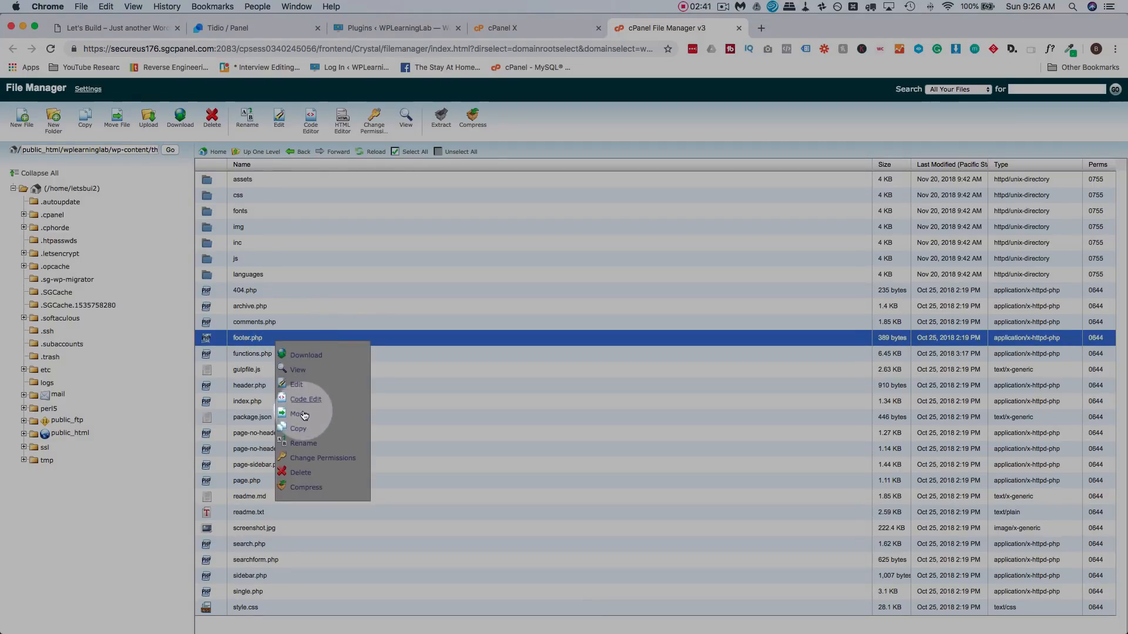
pyautogui.click(302, 432)
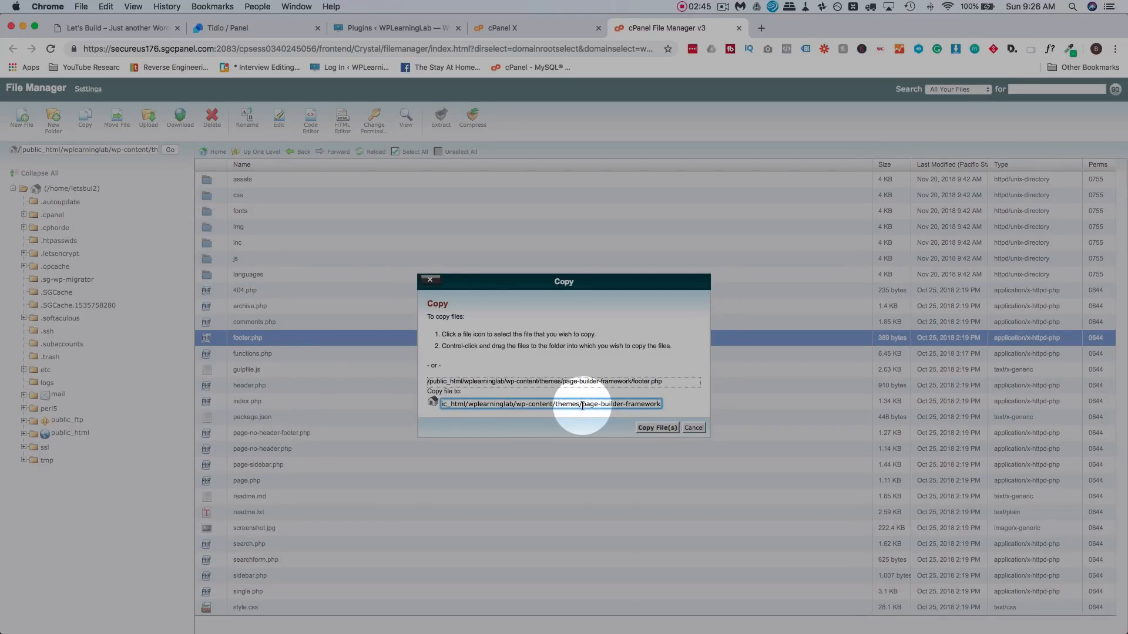
pyautogui.moveTo(582, 405); pyautogui.dragTo(669, 407)
pyautogui.write('wplearn')
pyautogui.write('inglab-child')
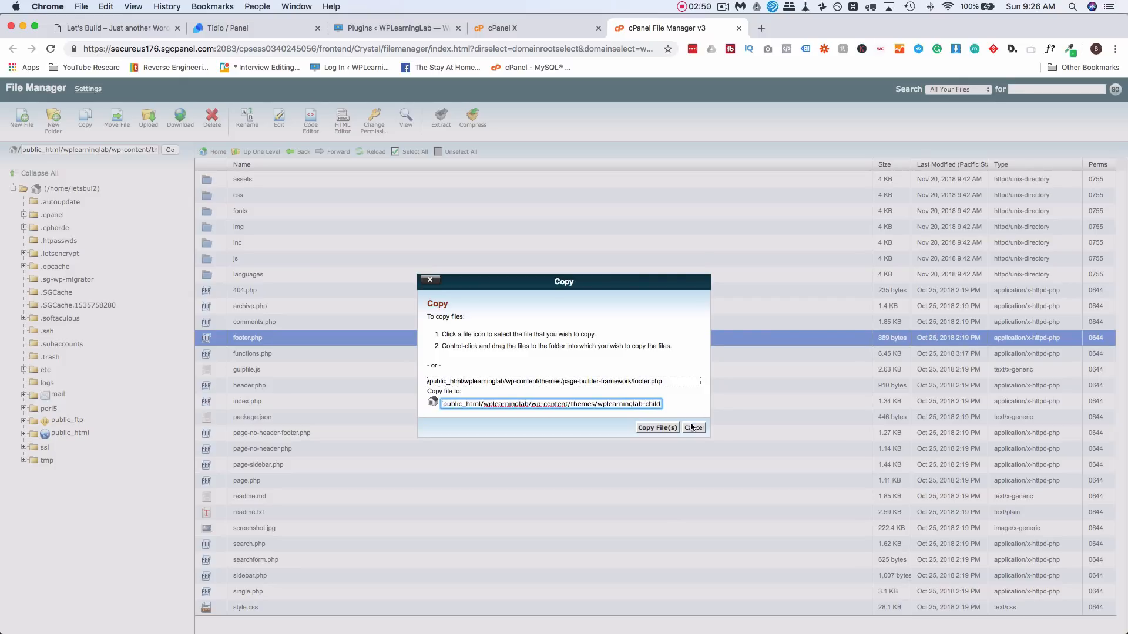
pyautogui.click(657, 428)
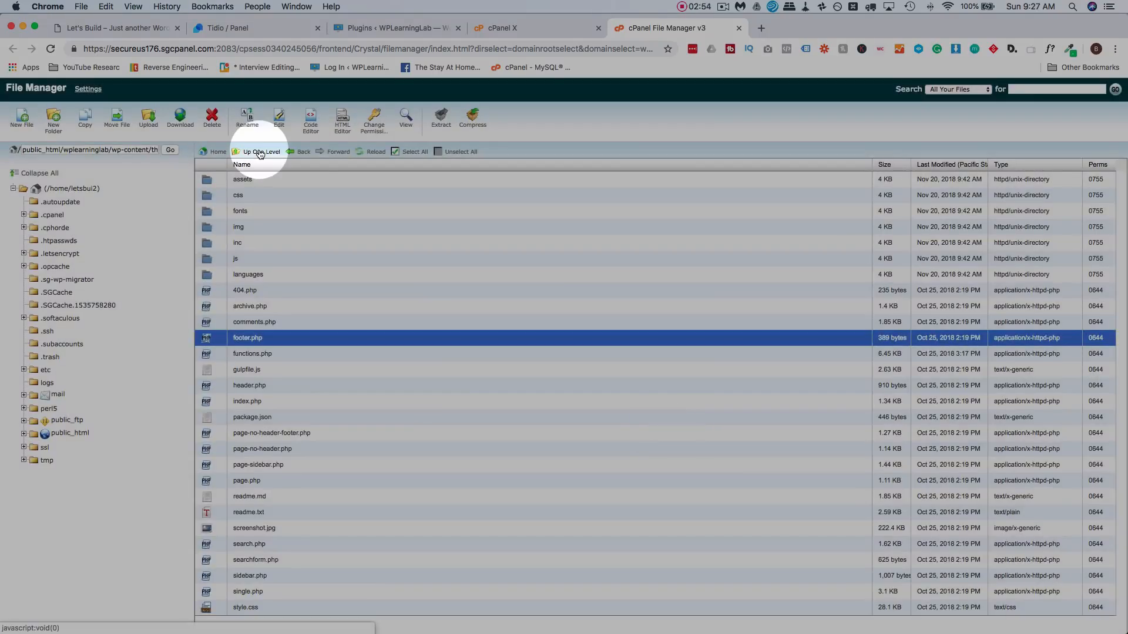
# - Paste the Tidio script above </body> in the child theme's footer.php and save it
pyautogui.click(261, 152)
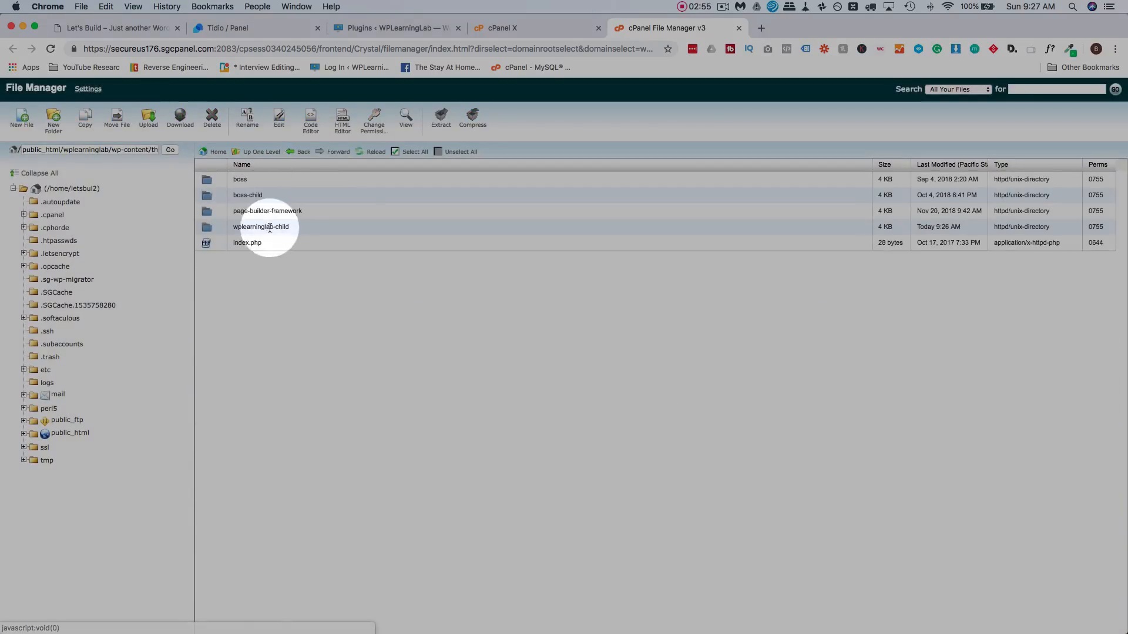
pyautogui.doubleClick(317, 227)
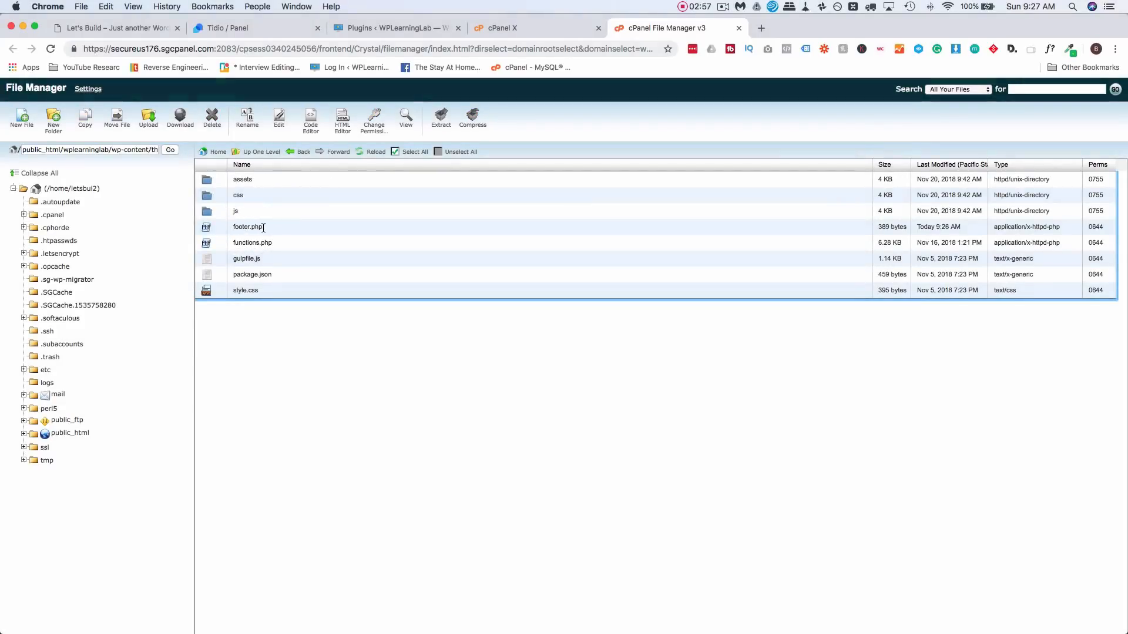
pyautogui.click(311, 226)
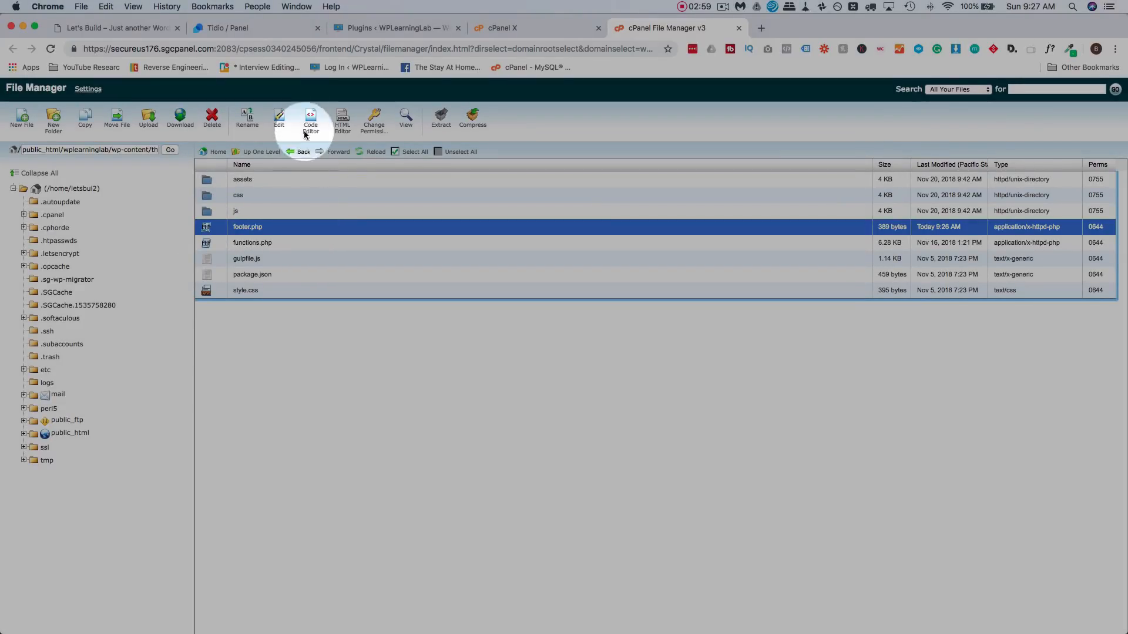
pyautogui.click(276, 121)
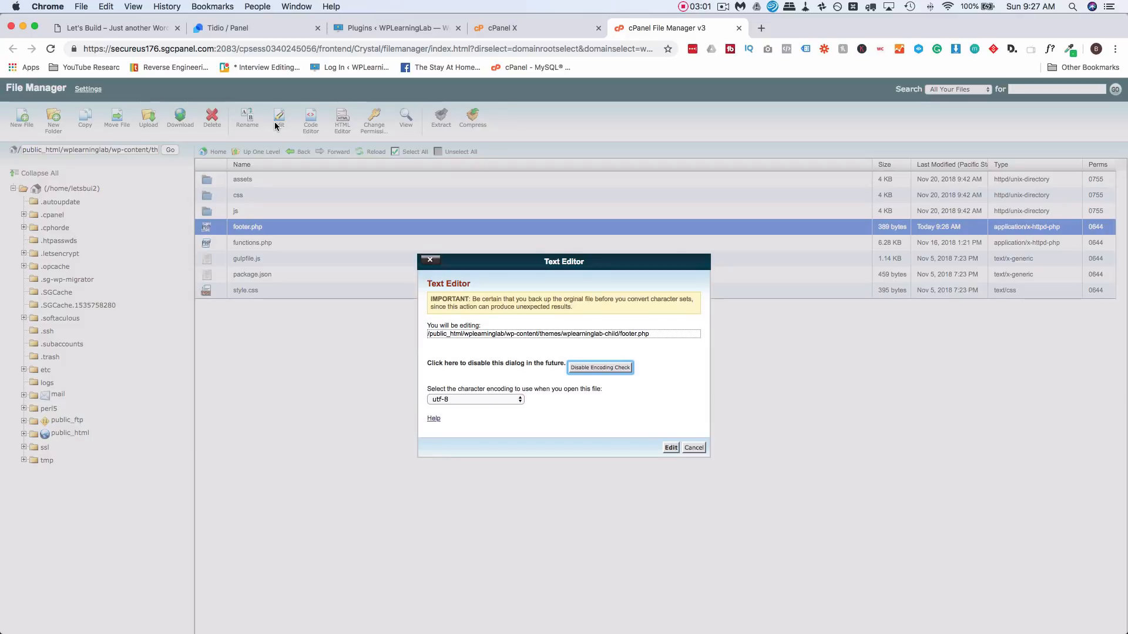
pyautogui.click(671, 447)
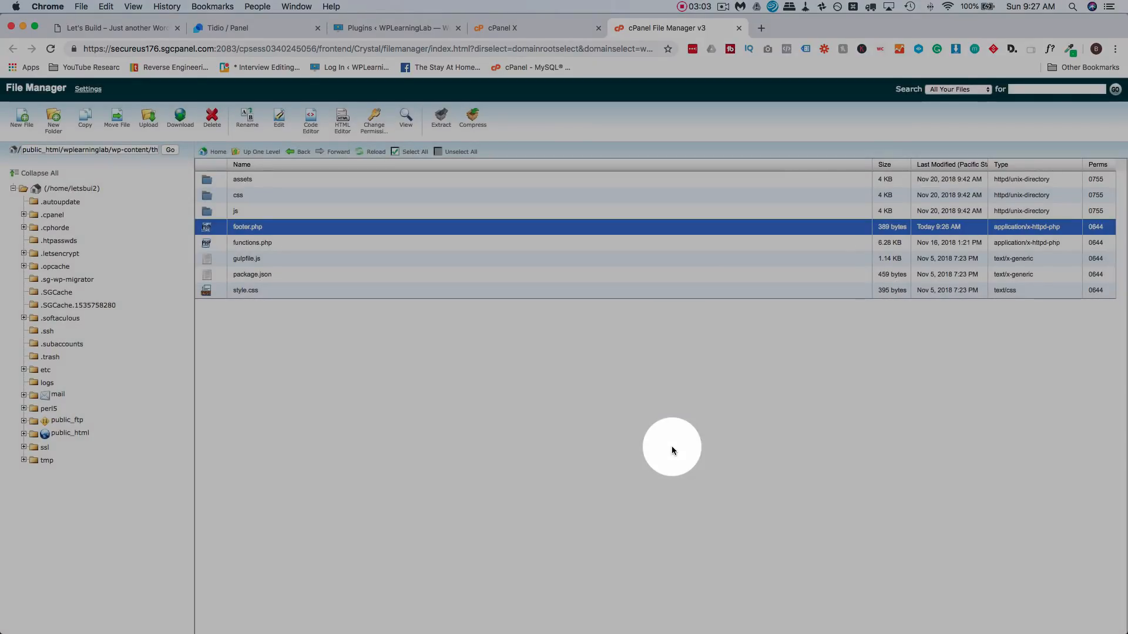
pyautogui.click(288, 27)
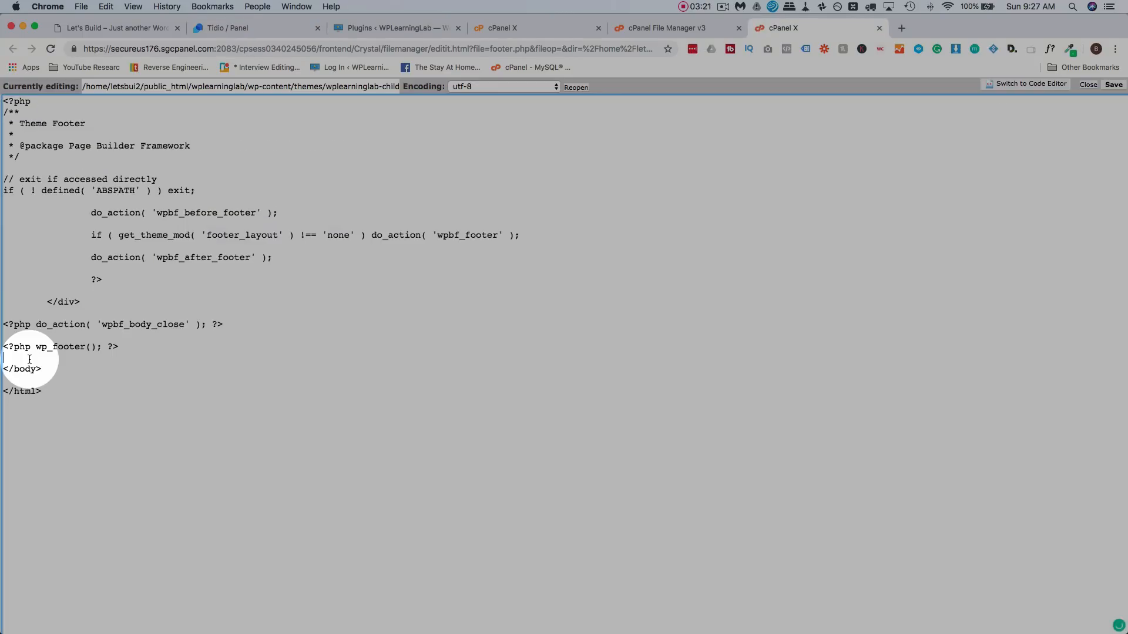
pyautogui.press('super+v')
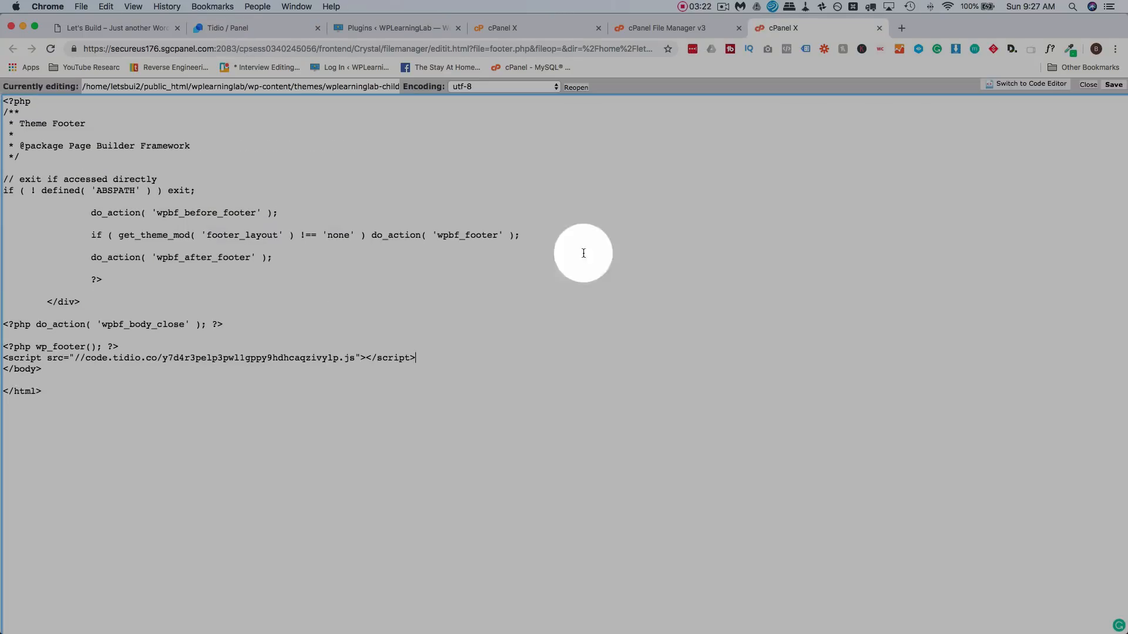
pyautogui.click(1114, 84)
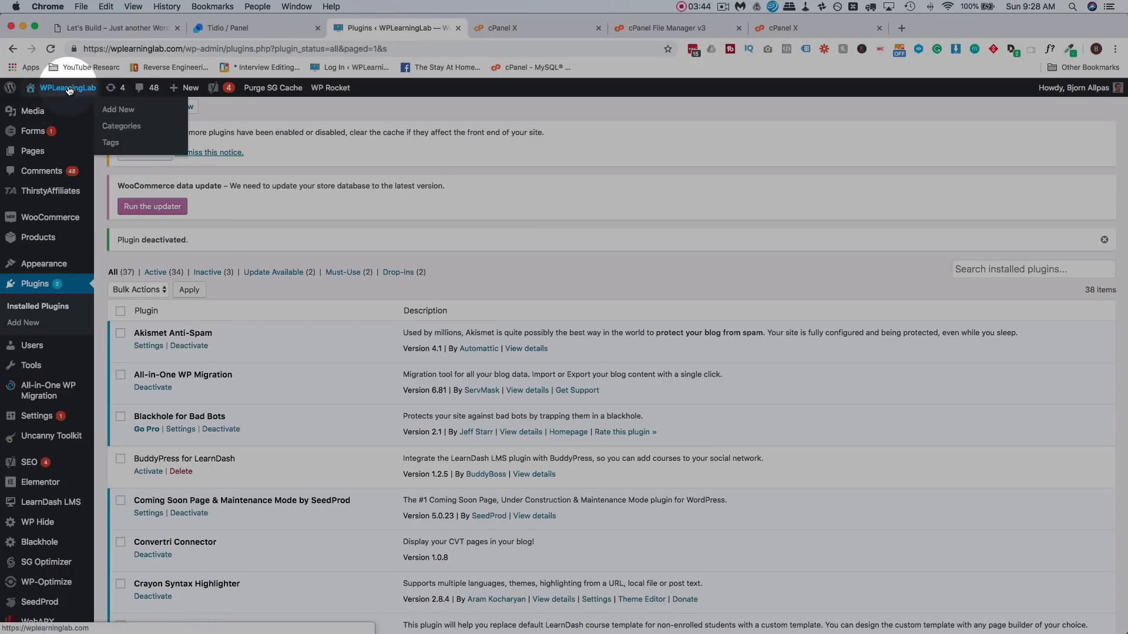
# - Load wplearninglab.com in a new tab and wait for the Tidio chat greeting bottom-right
pyautogui.keyDown('super'); pyautogui.click(68, 90); pyautogui.keyUp('super')
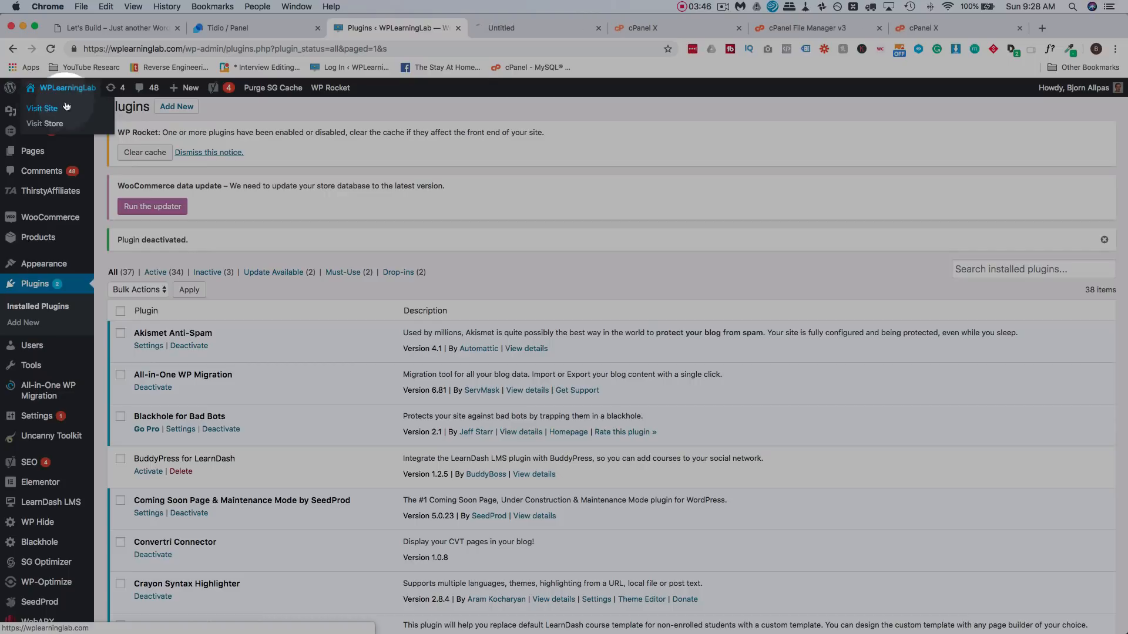
pyautogui.click(536, 29)
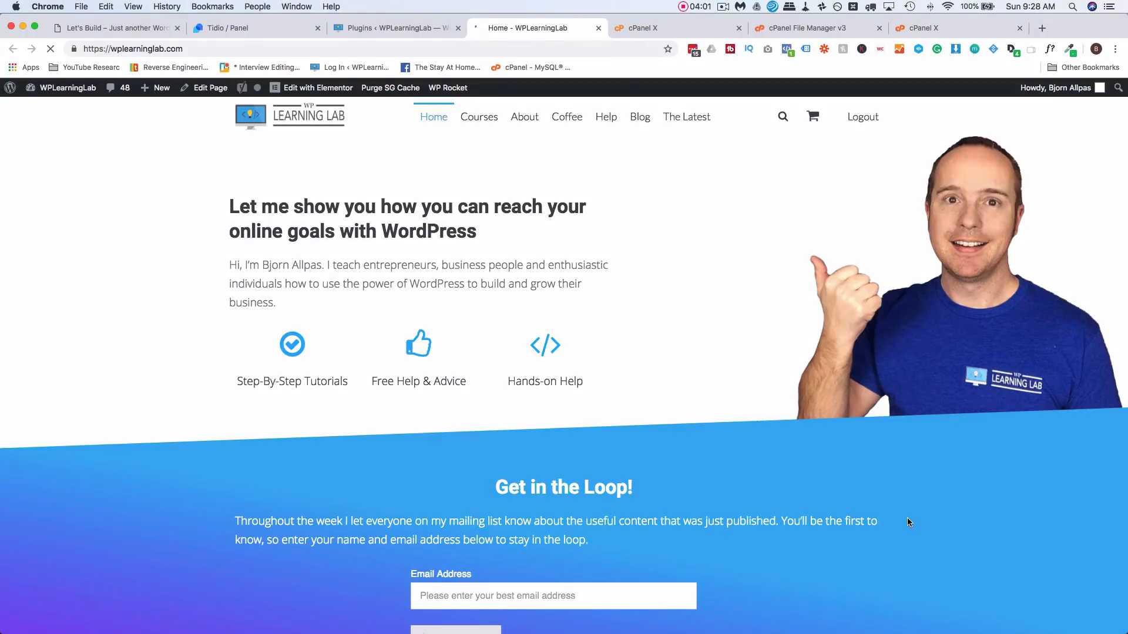
pyautogui.scroll(-6, 907, 522)
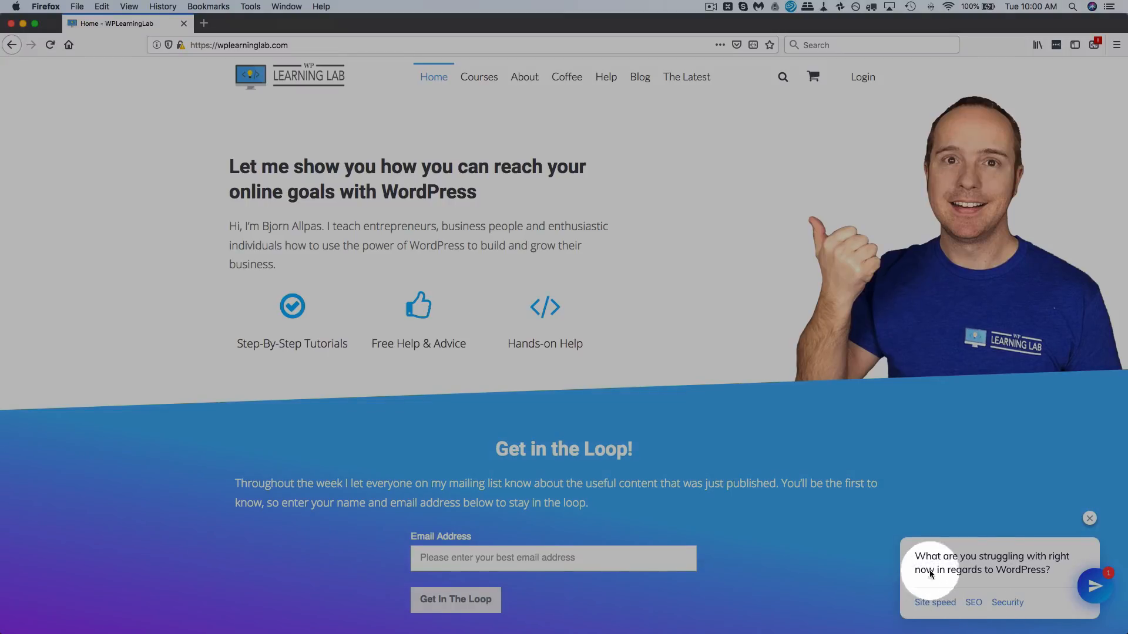
# - Answer the chat bot with 'Site speed' and send it an email address
pyautogui.click(939, 605)
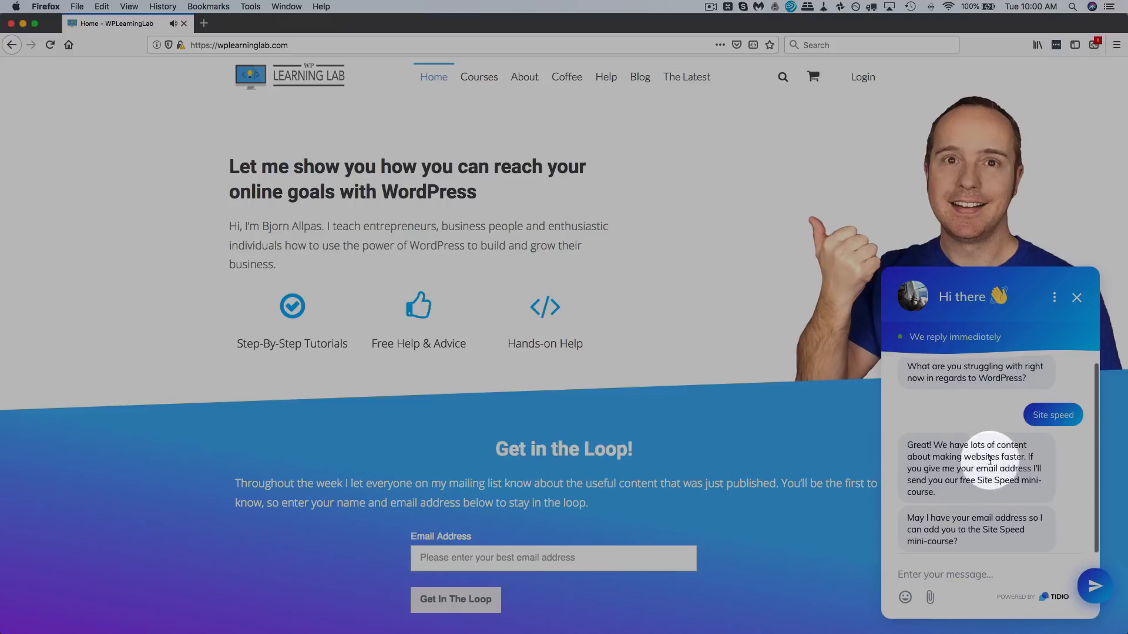
pyautogui.click(944, 573)
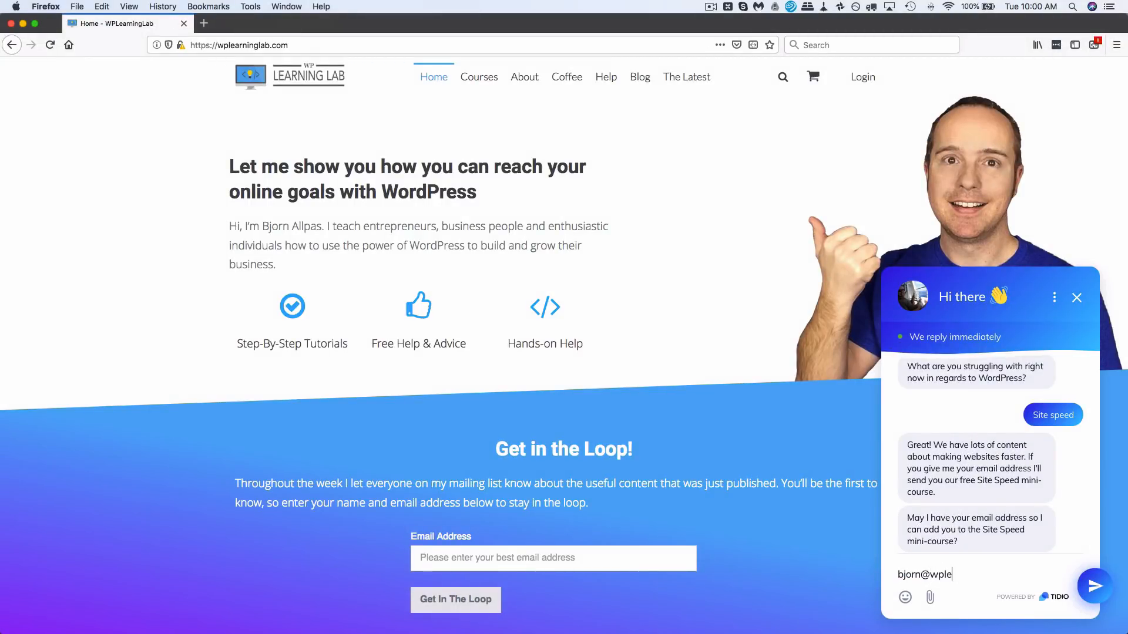
pyautogui.press('Return')
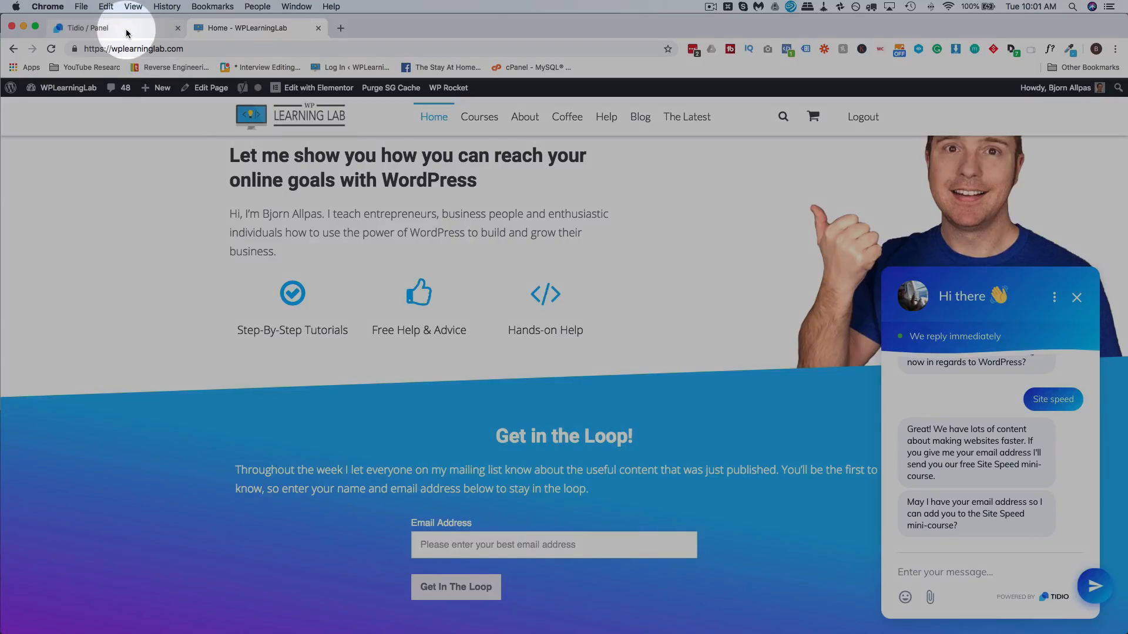
# - Open the 'Discount for returning visitors' bot under New event automations and view a visitor's conversation
pyautogui.click(127, 34)
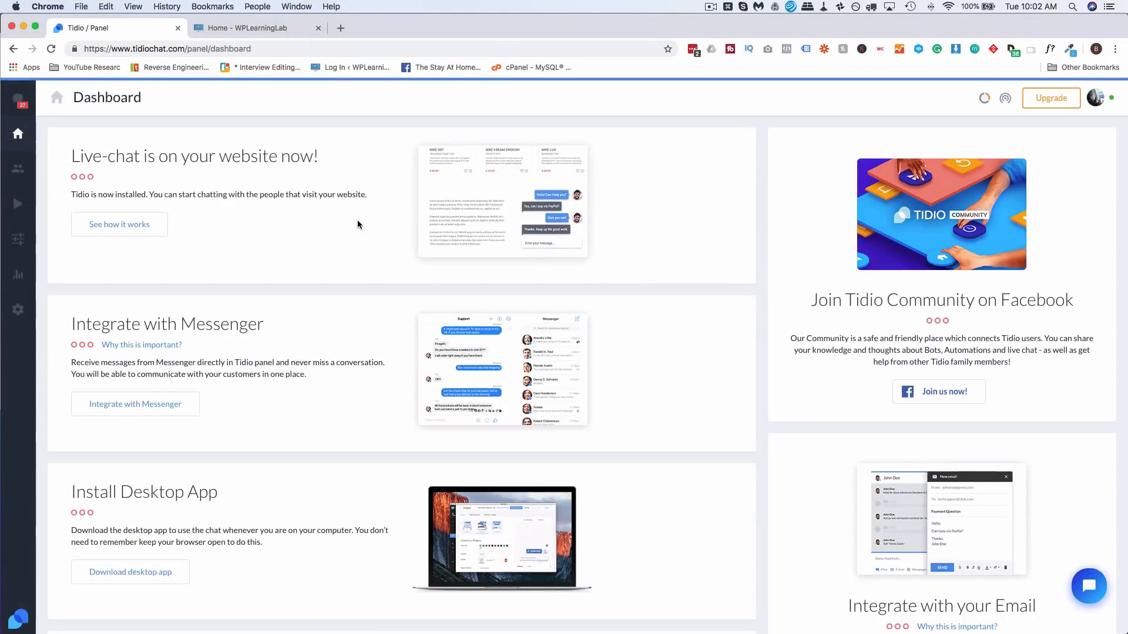
pyautogui.click(16, 208)
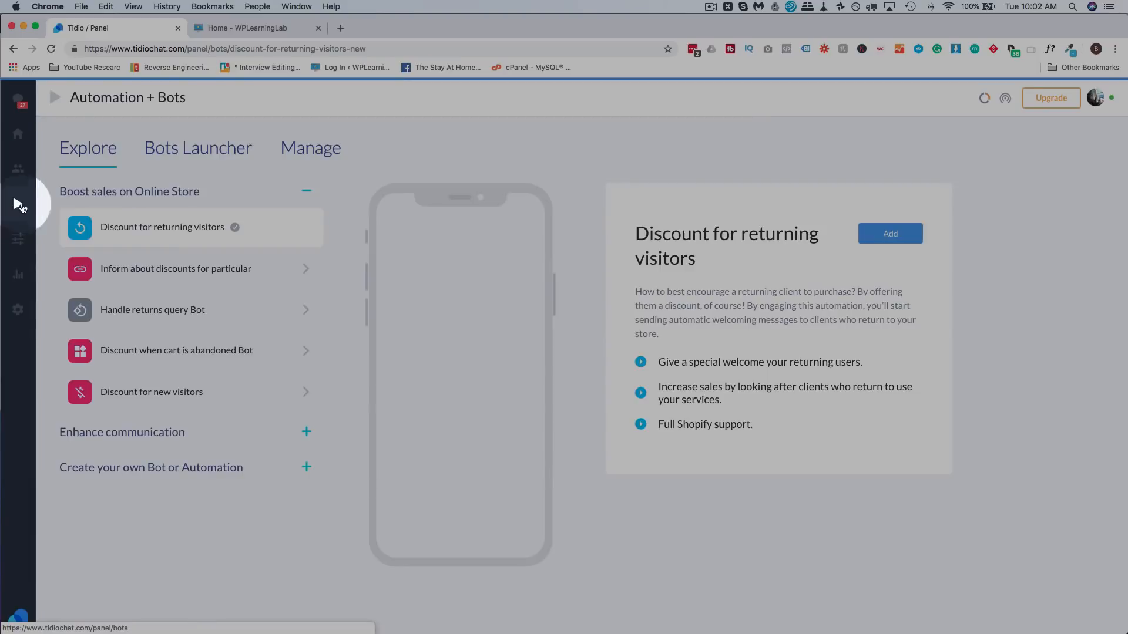
pyautogui.click(286, 160)
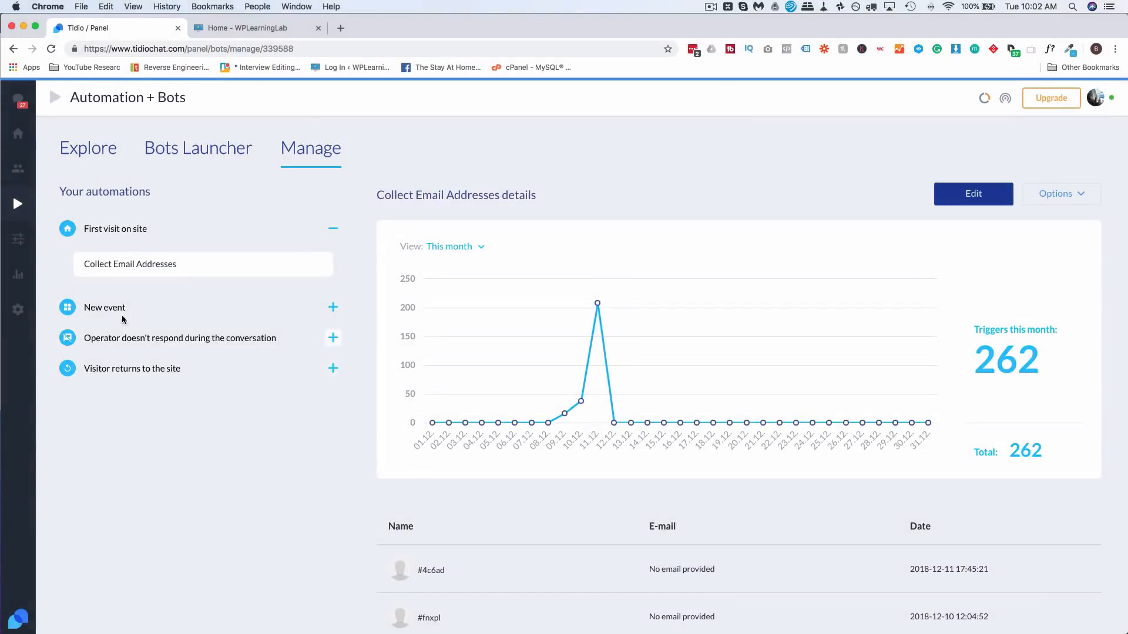
pyautogui.click(118, 307)
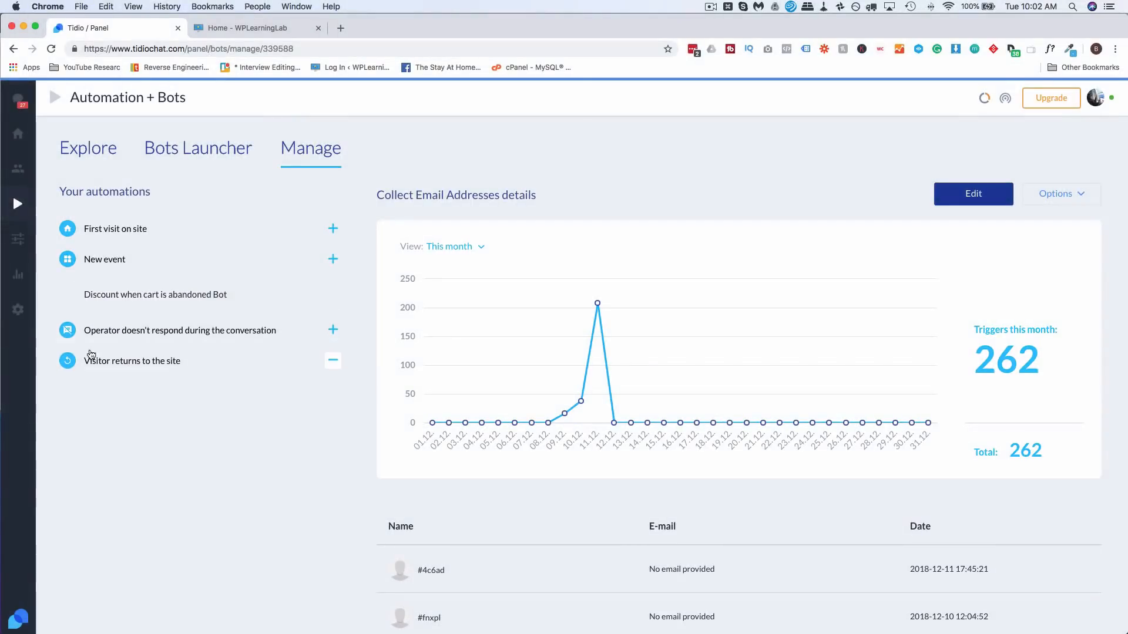
pyautogui.click(160, 355)
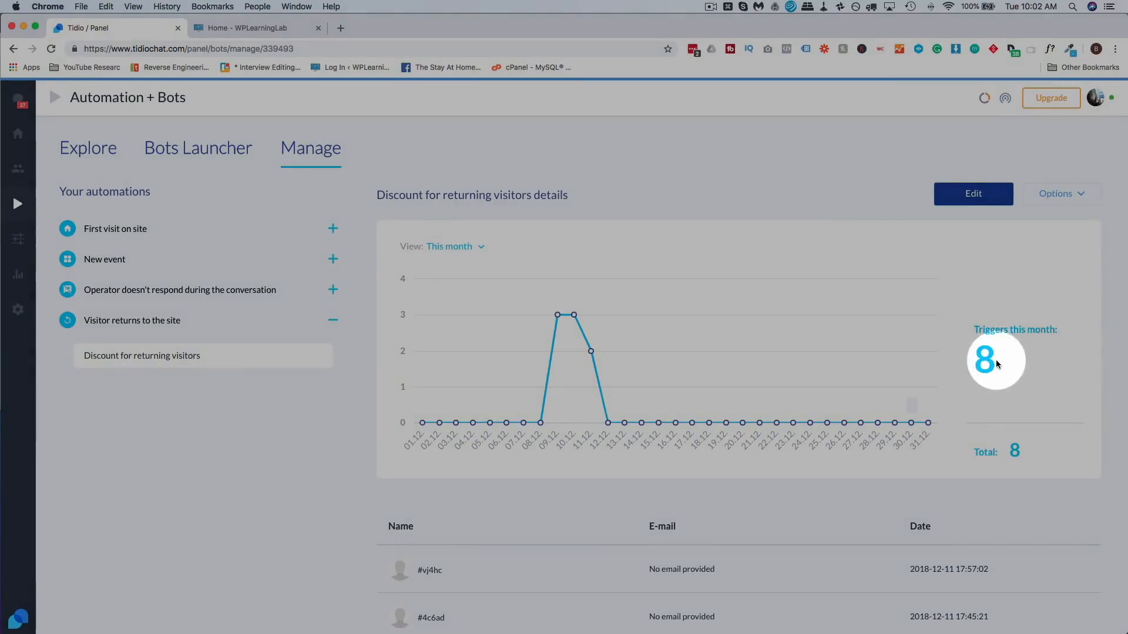
pyautogui.scroll(-4, 964, 382)
pyautogui.scroll(-3, 960, 382)
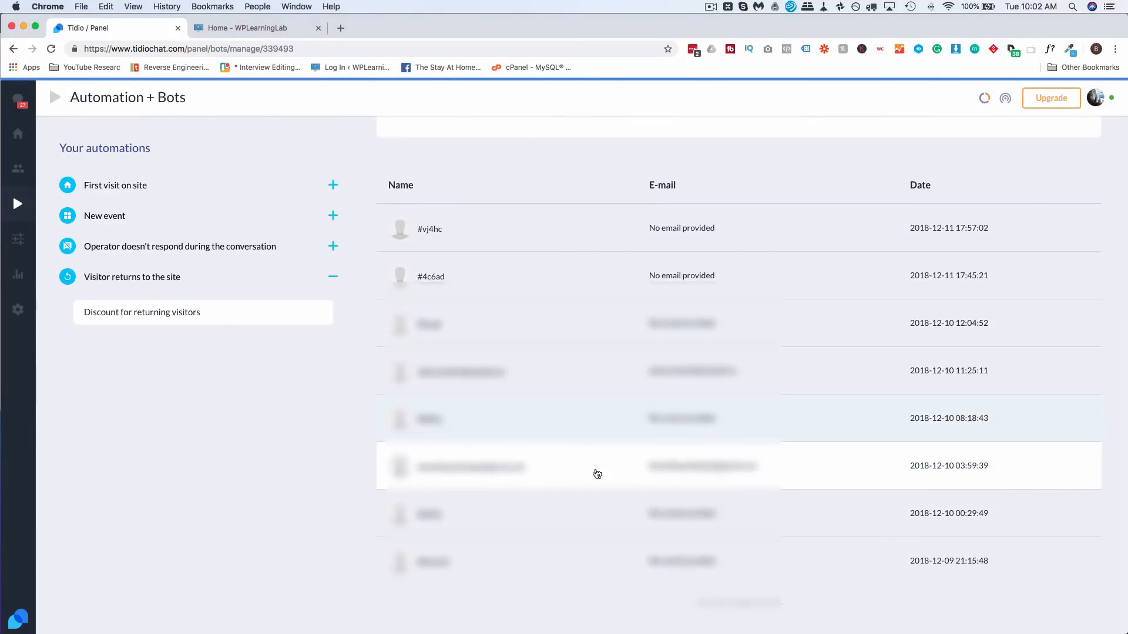
pyautogui.scroll(1, 592, 468)
pyautogui.click(566, 388)
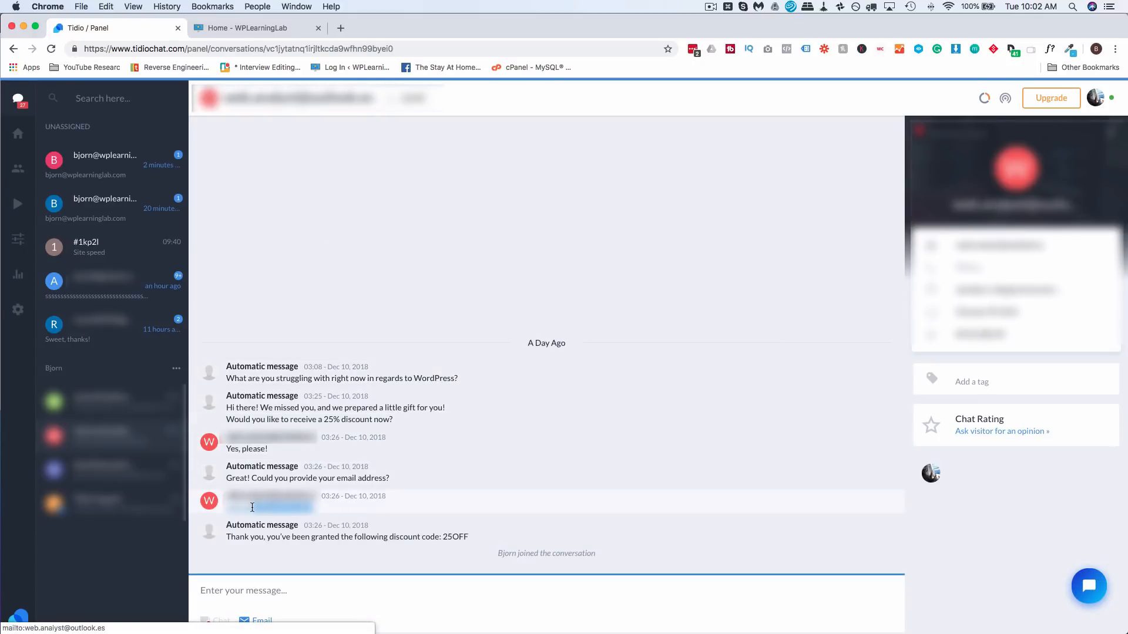
# - Highlight the 25OFF code, go back to the discount bot page, and open the Upgrade page
pyautogui.doubleClick(455, 535)
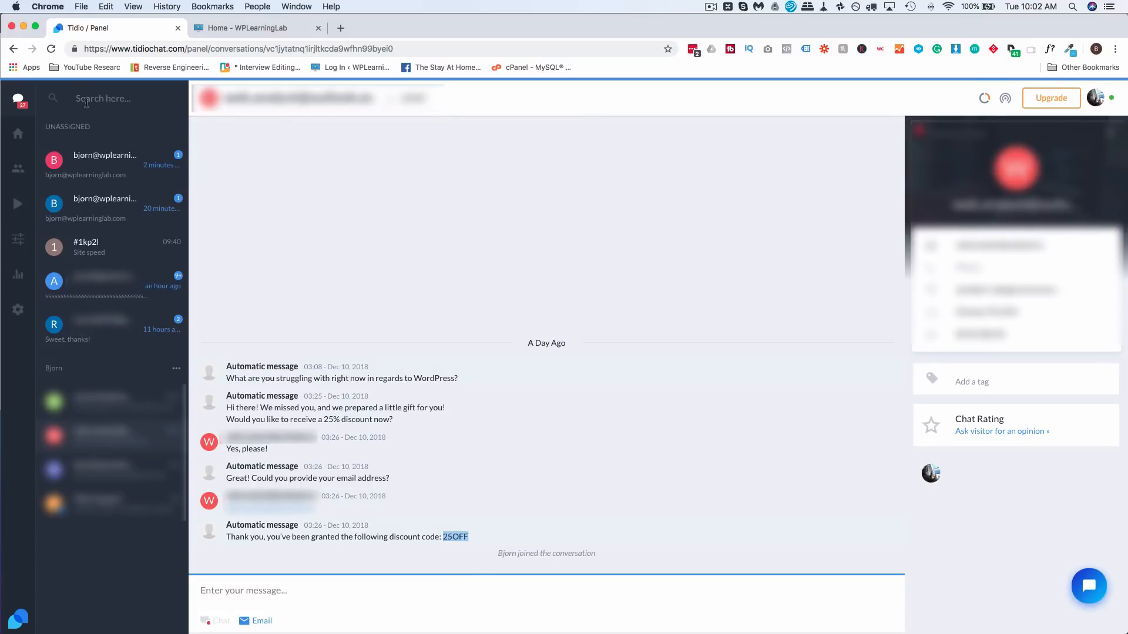
pyautogui.click(13, 49)
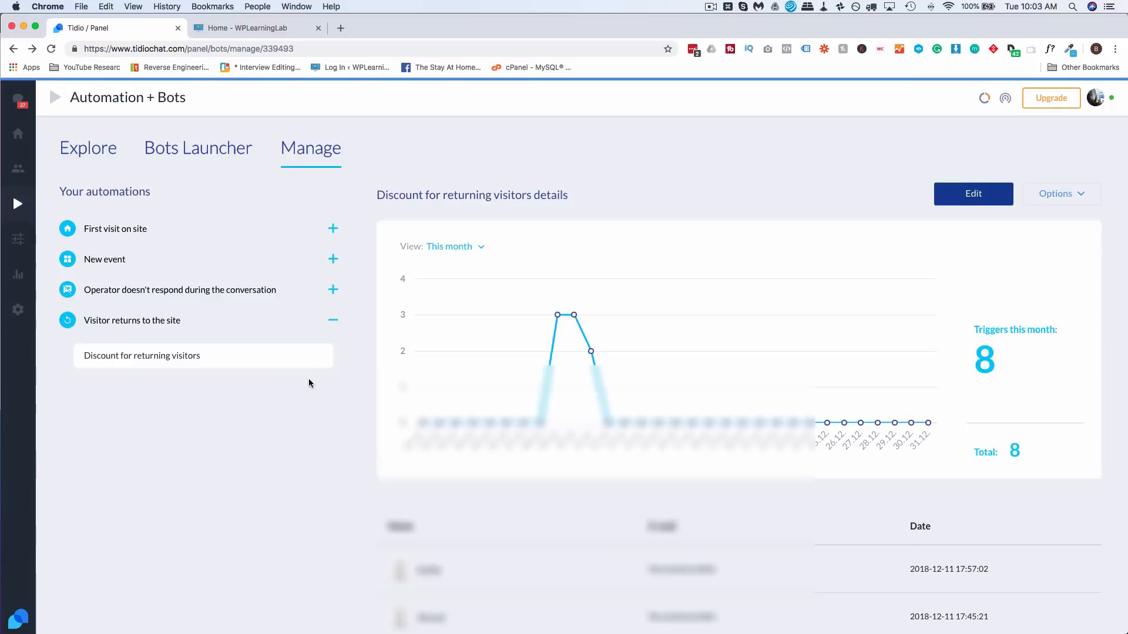
pyautogui.scroll(-5, 309, 383)
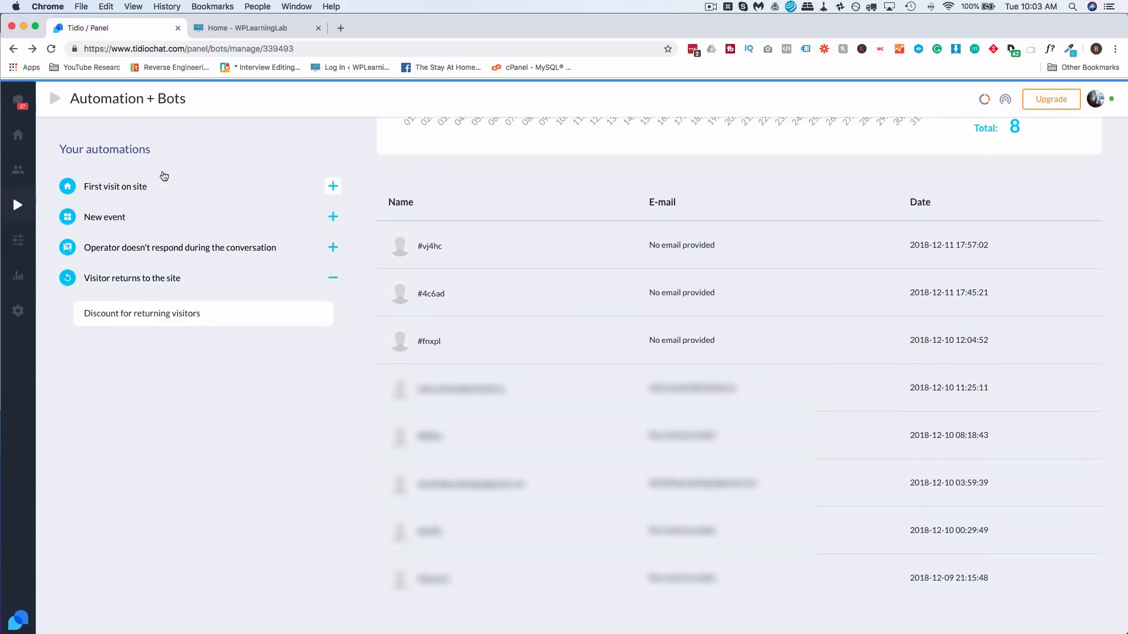
pyautogui.click(1057, 104)
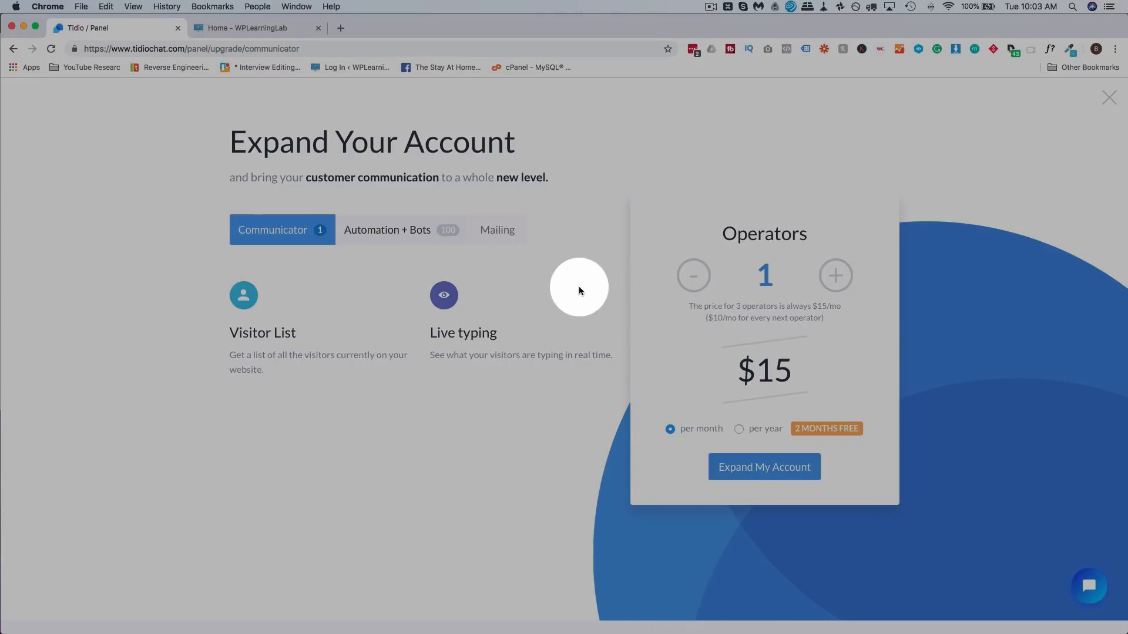
# - Set Operators to 3, compare yearly and monthly pricing, then return to the bots page
pyautogui.click(836, 278)
pyautogui.click(836, 277)
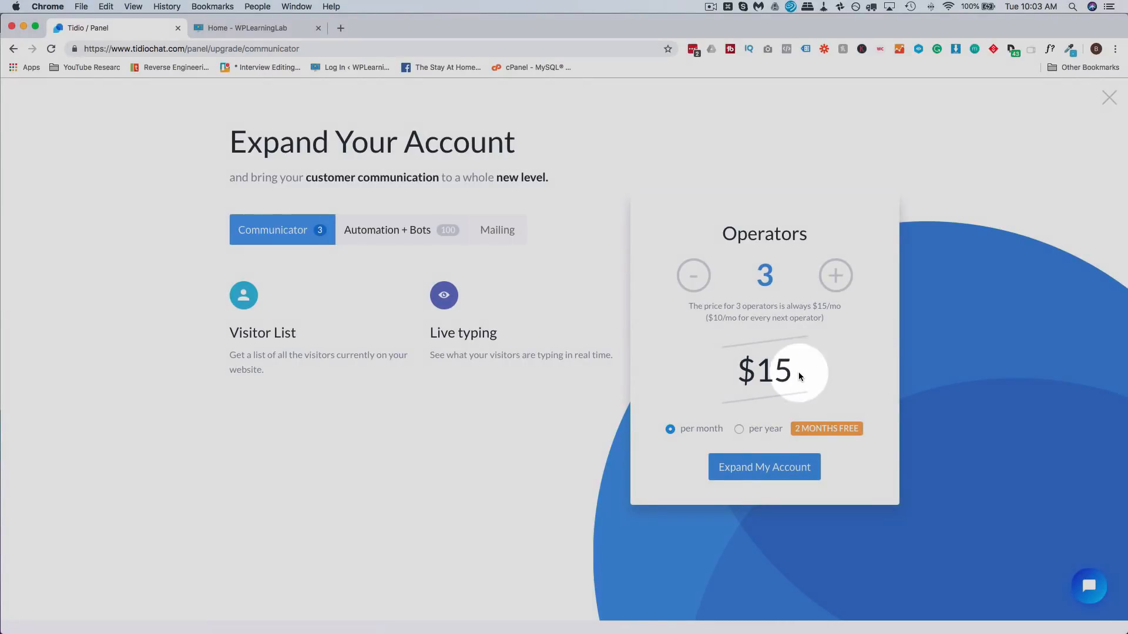
pyautogui.moveTo(798, 372); pyautogui.dragTo(751, 372)
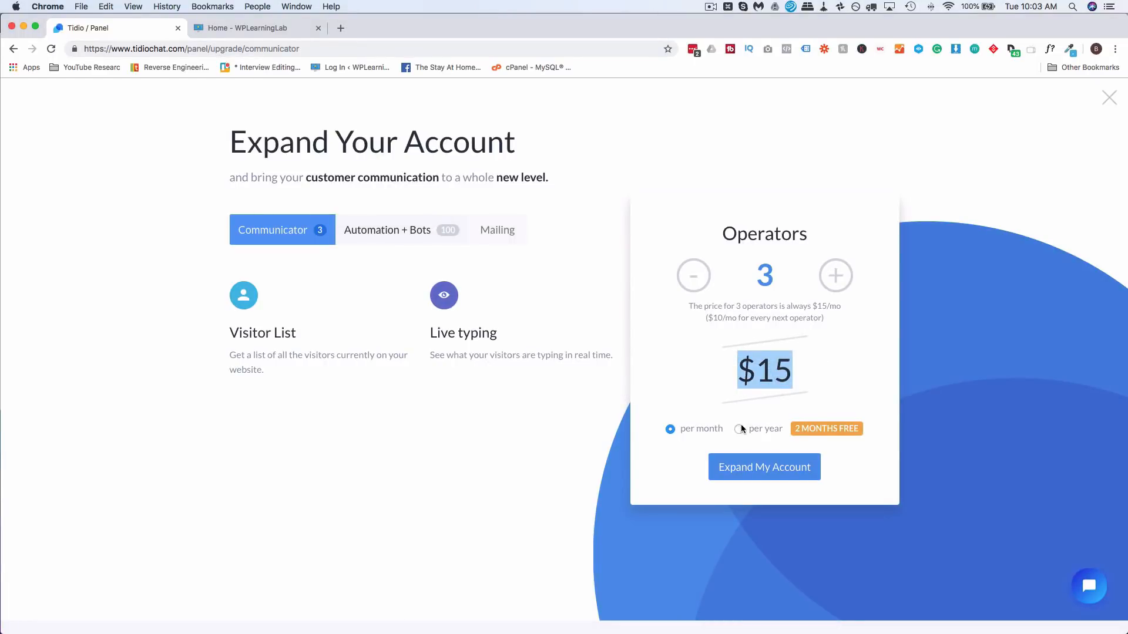
pyautogui.click(739, 429)
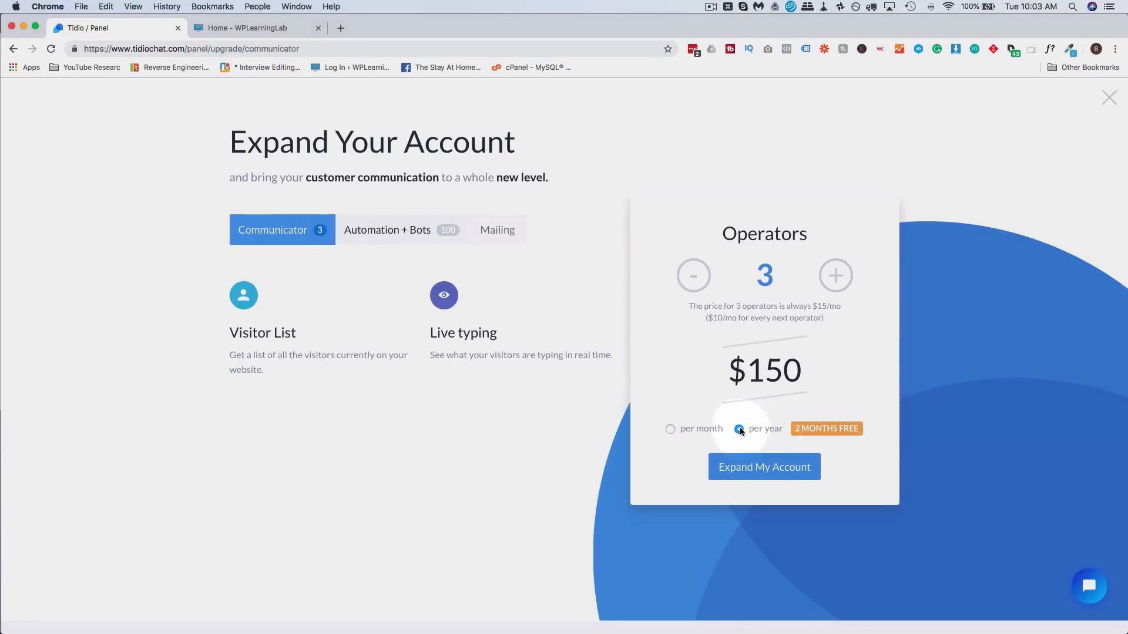
pyautogui.click(671, 432)
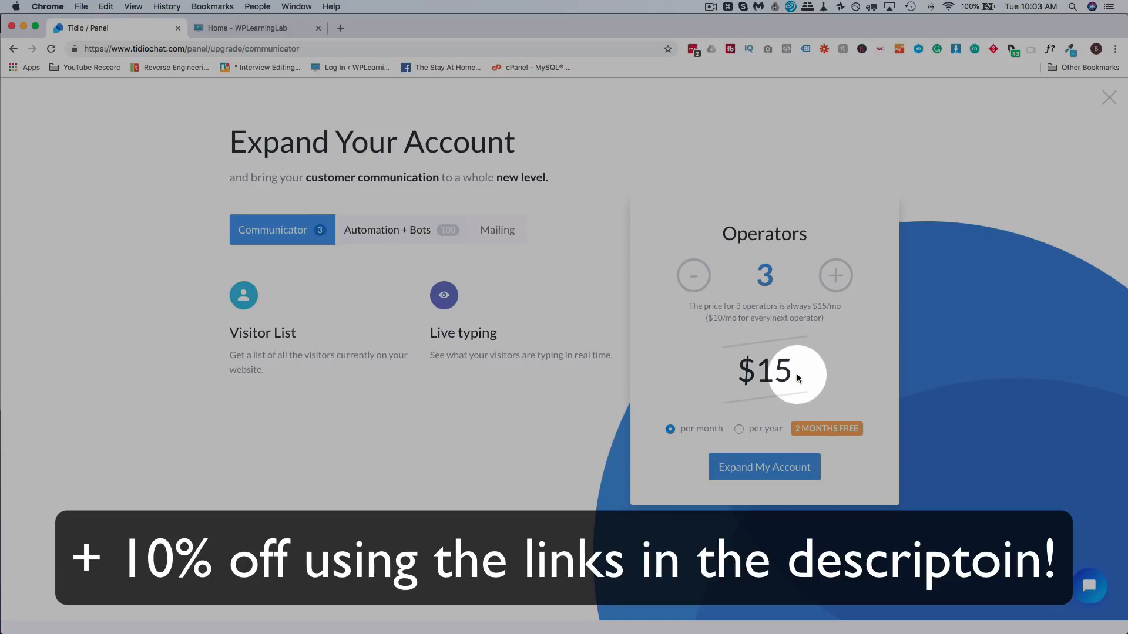
pyautogui.click(13, 49)
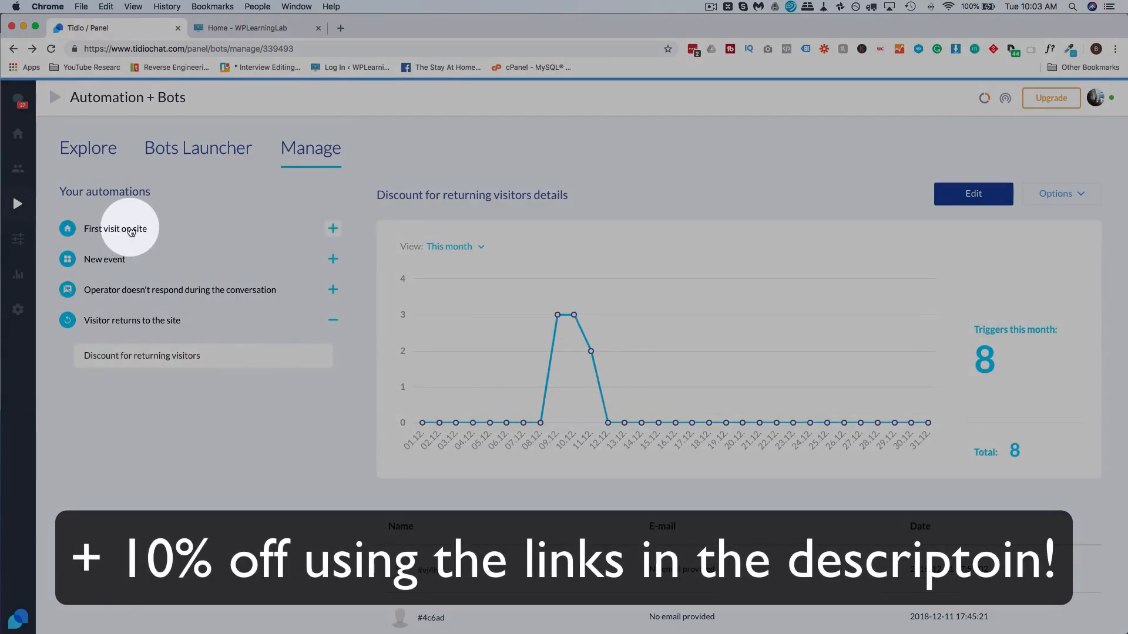
# - Expand 'First visit on site', open Collect Email Addresses and highlight its 262 monthly triggers
pyautogui.click(117, 230)
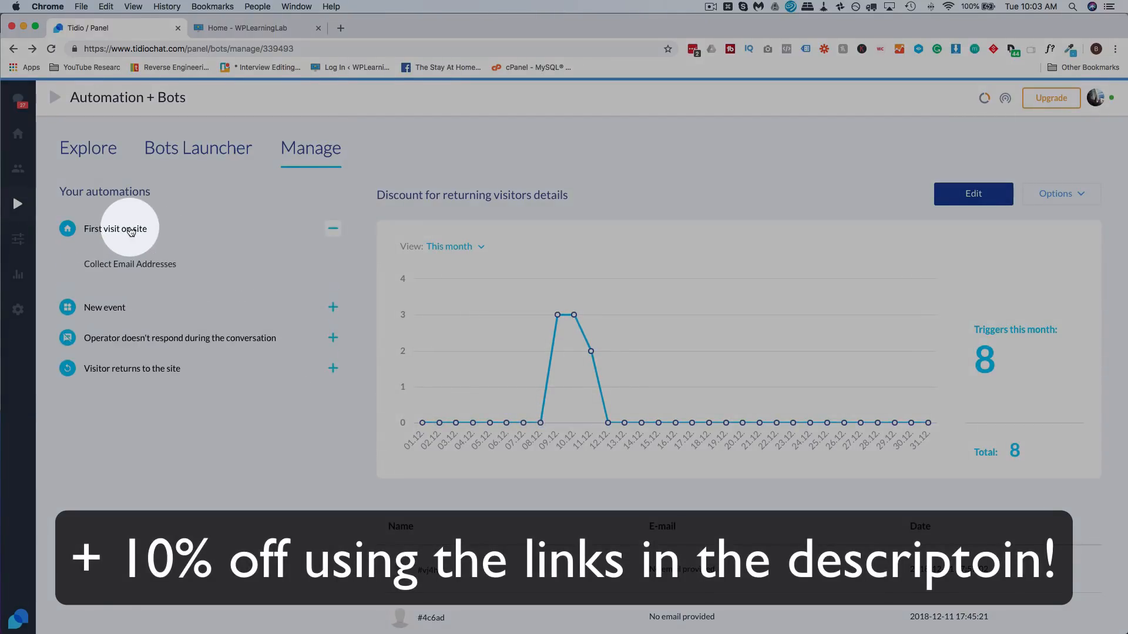
pyautogui.click(156, 267)
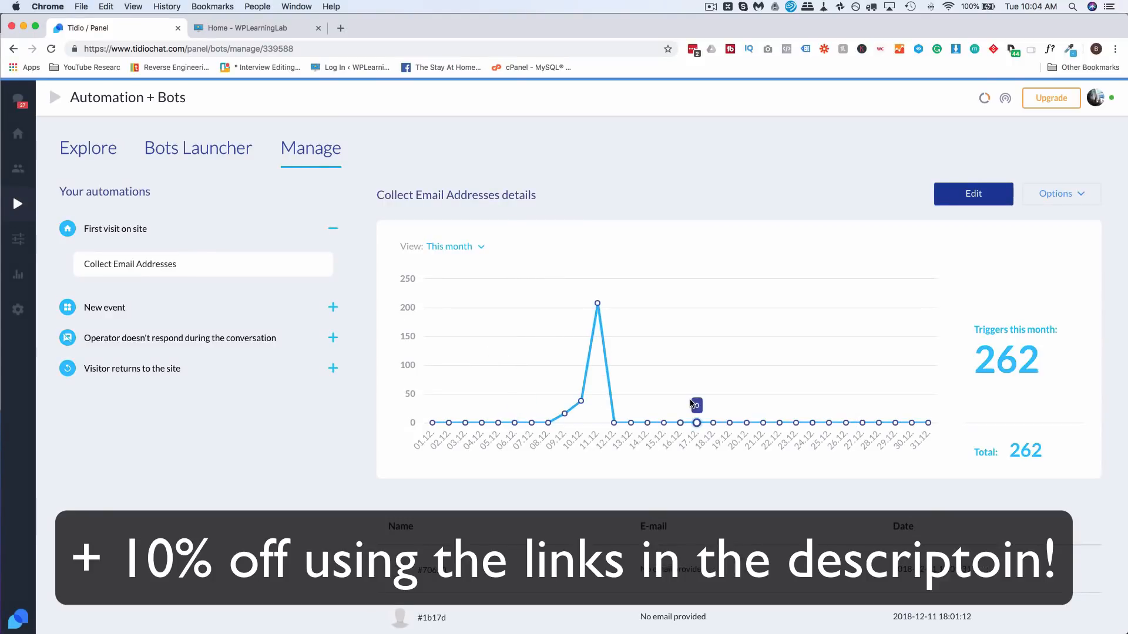
pyautogui.moveTo(976, 359); pyautogui.dragTo(1051, 365)
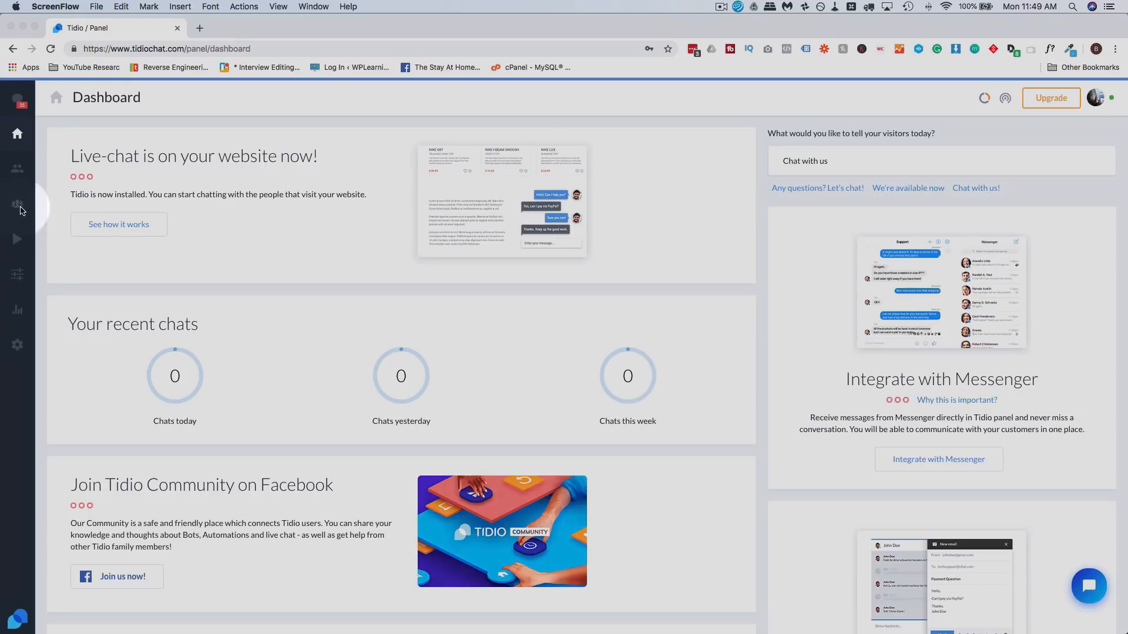
# - Open Contacts, browse the Add filter field list, and view the Canada contact before returning
pyautogui.click(16, 209)
pyautogui.click(17, 210)
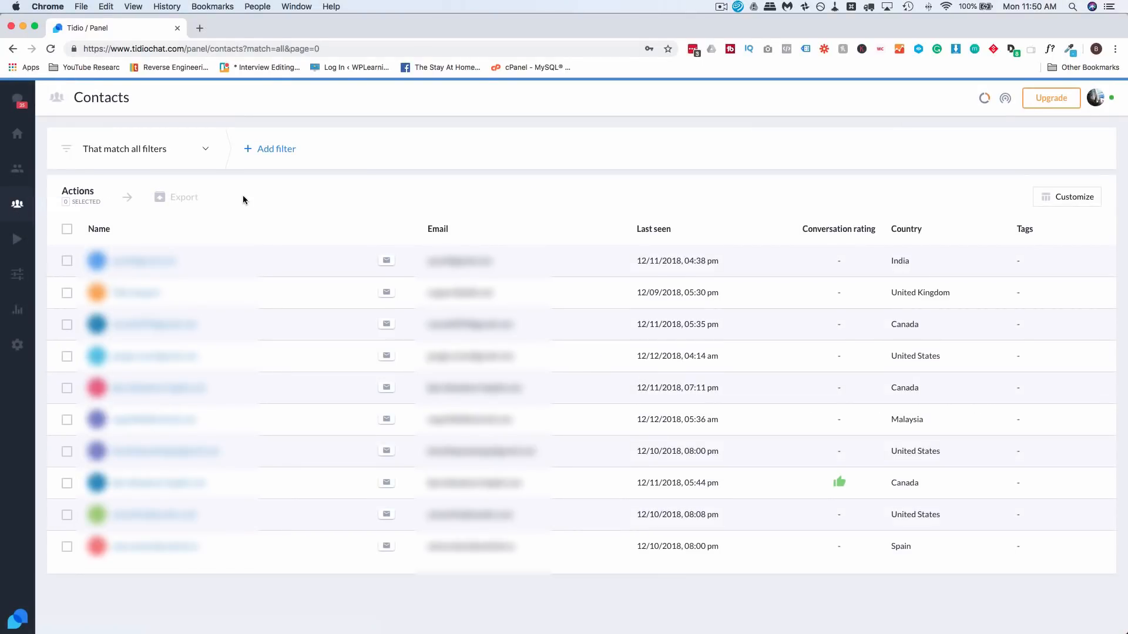
pyautogui.click(209, 154)
pyautogui.click(249, 155)
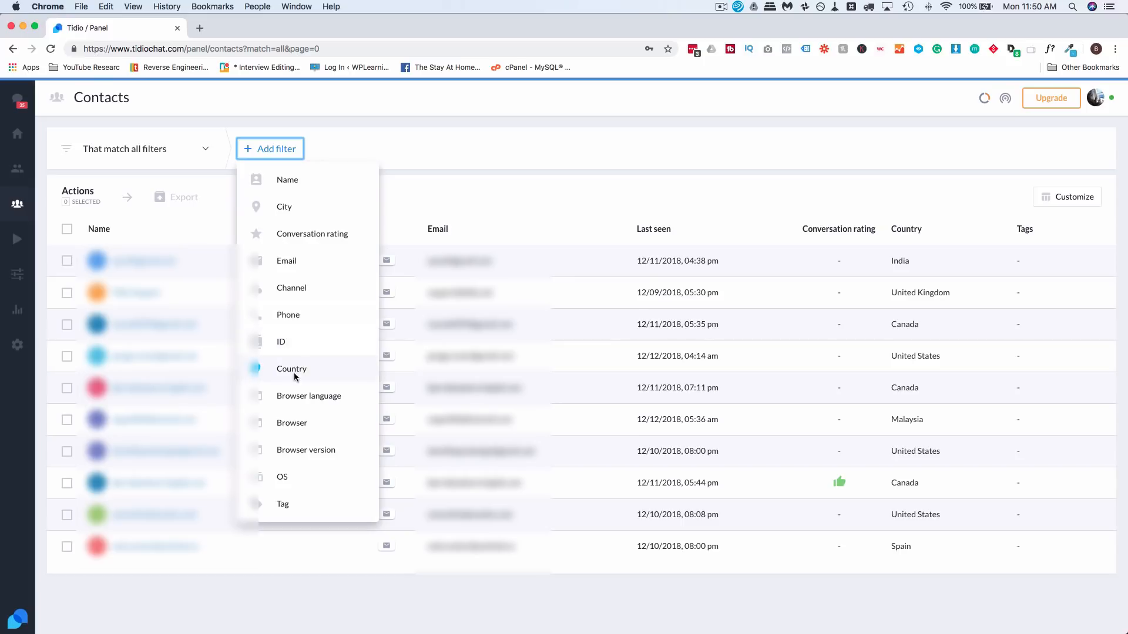
pyautogui.click(463, 174)
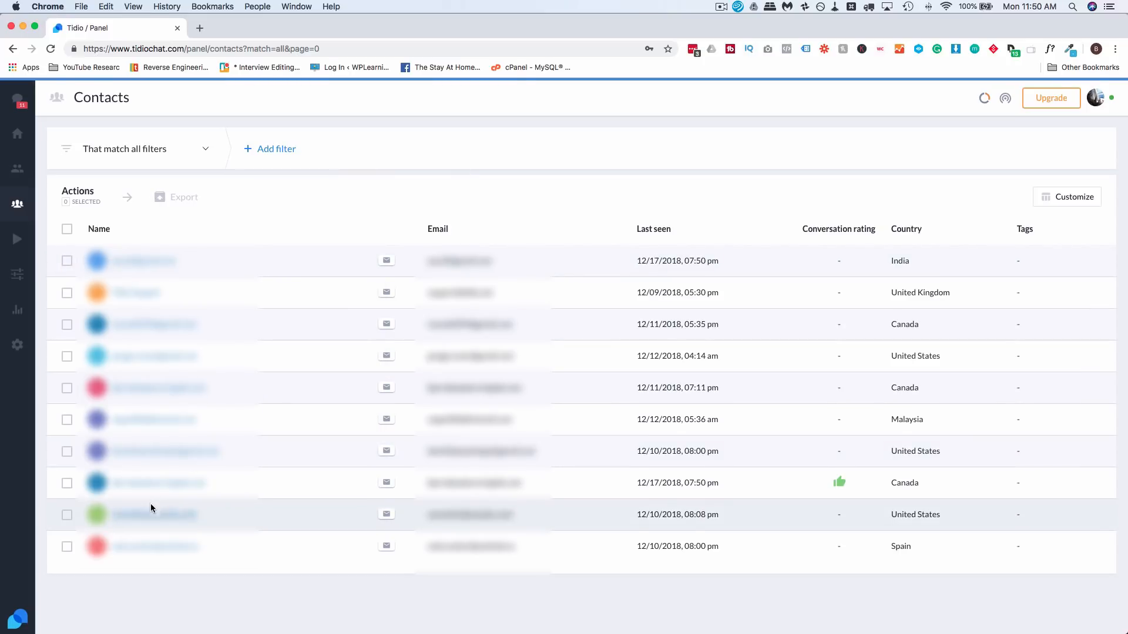
pyautogui.click(164, 483)
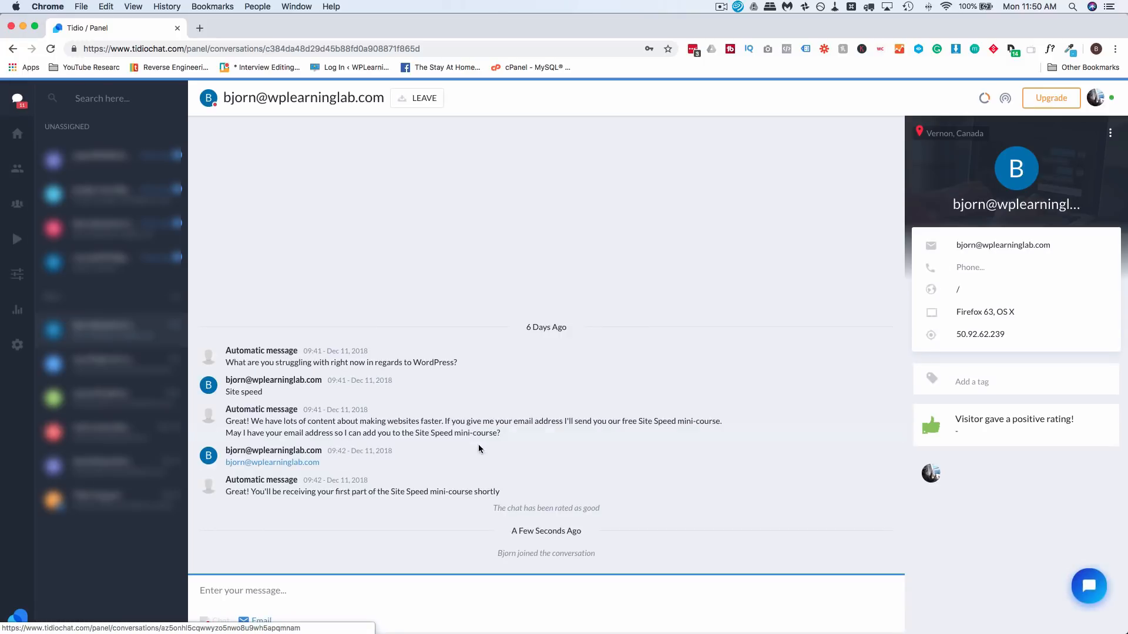
pyautogui.click(13, 51)
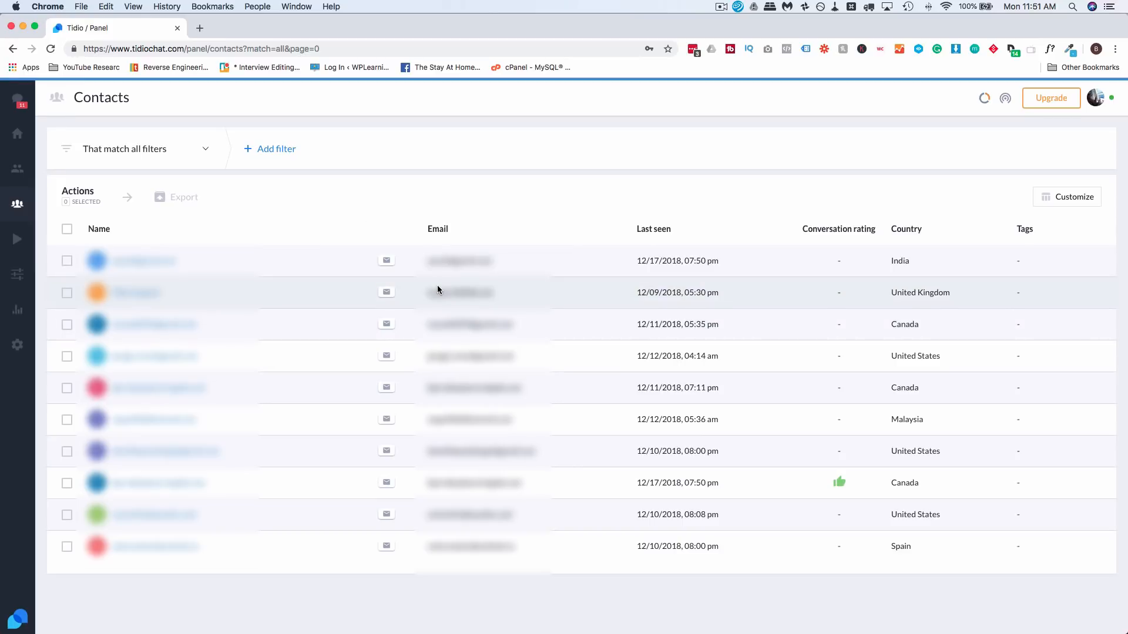